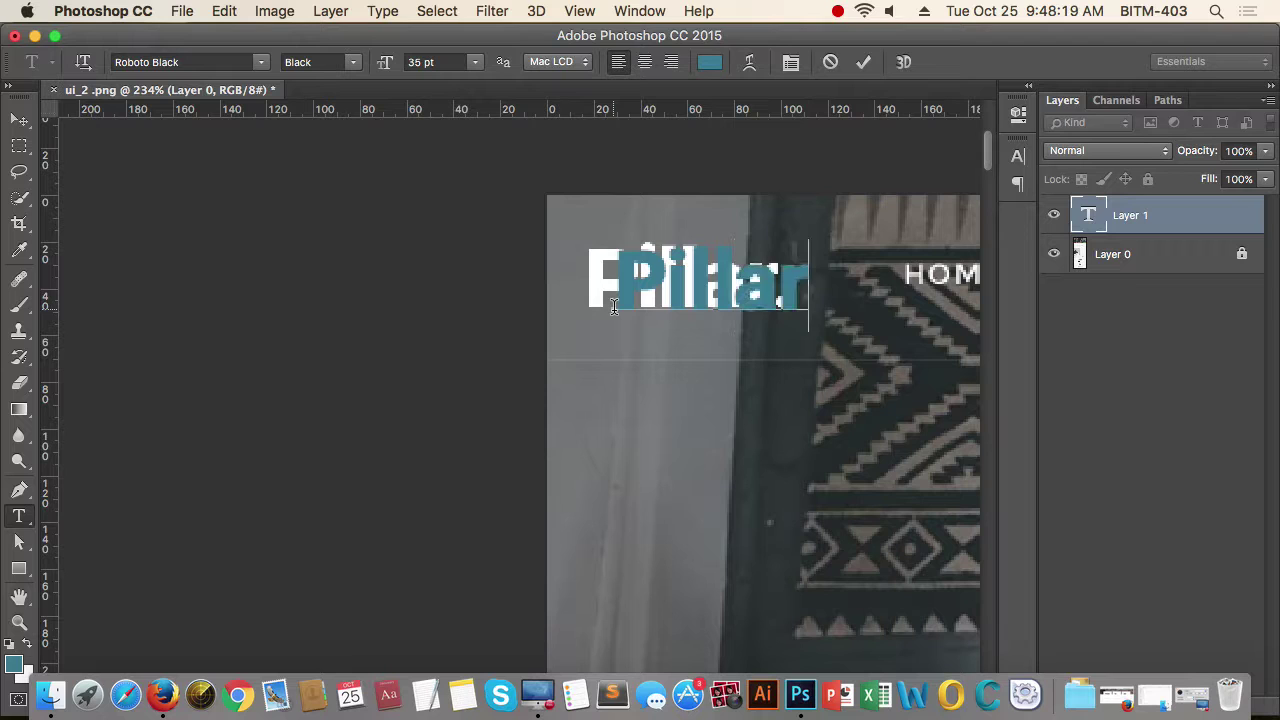
Complete the logo text with a period to read "Pillar." and align it over the white logo in the mockup
text(.)
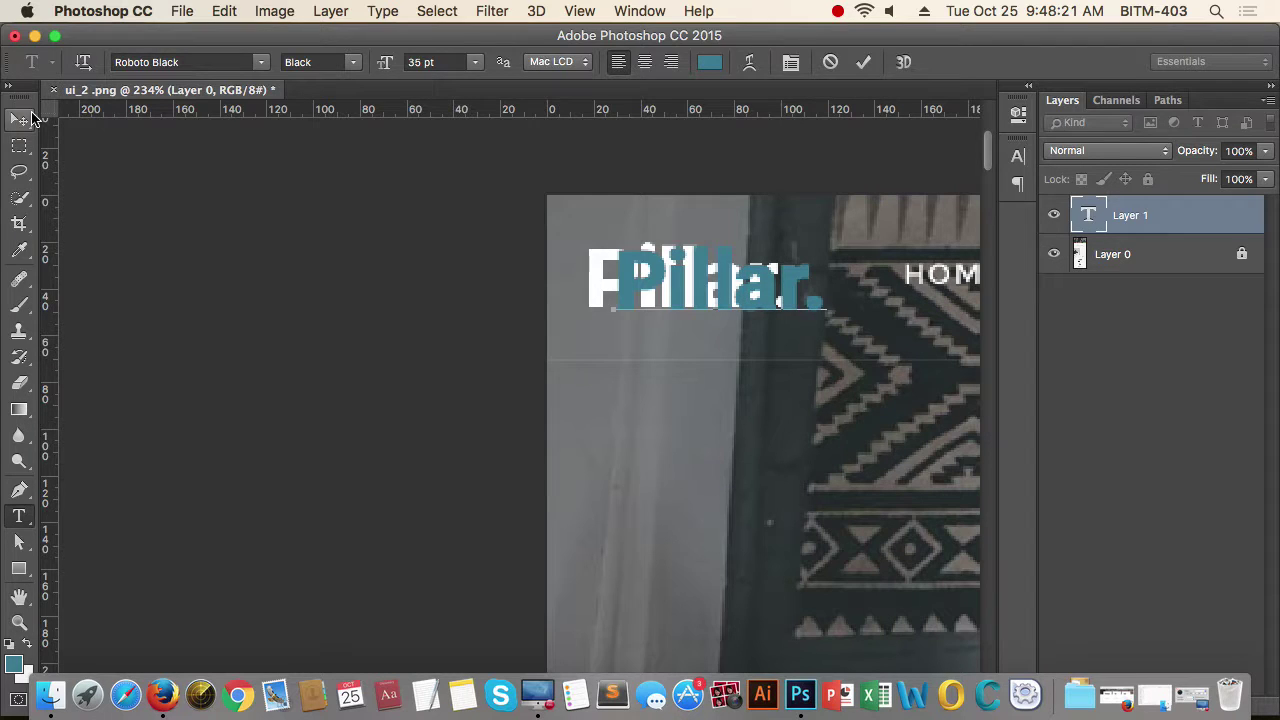
click(19, 119)
drag(730, 285, 695, 283)
drag(546, 252, 690, 275)
drag(737, 292, 515, 306)
drag(593, 335, 581, 331)
drag(654, 303, 583, 308)
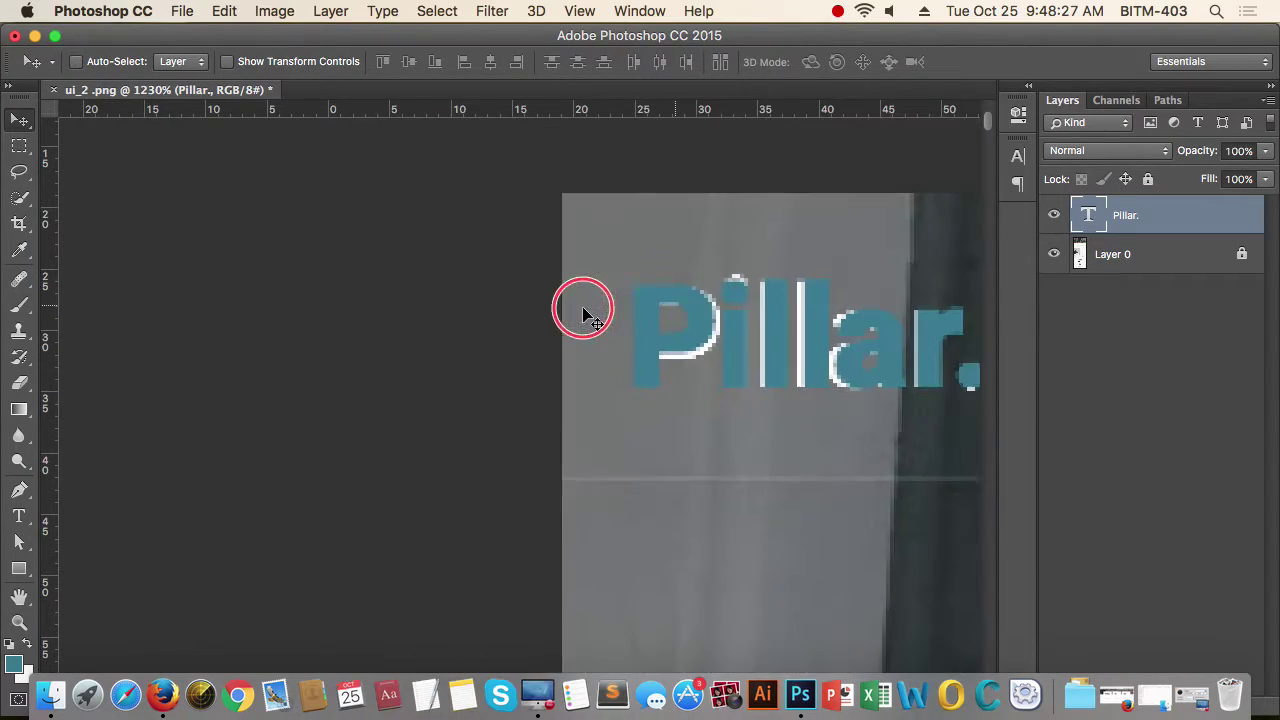
drag(732, 326, 525, 327)
drag(662, 332, 697, 333)
Select the whole "Pillar." text for editing and show its character settings
key(t)
triple_click(666, 331)
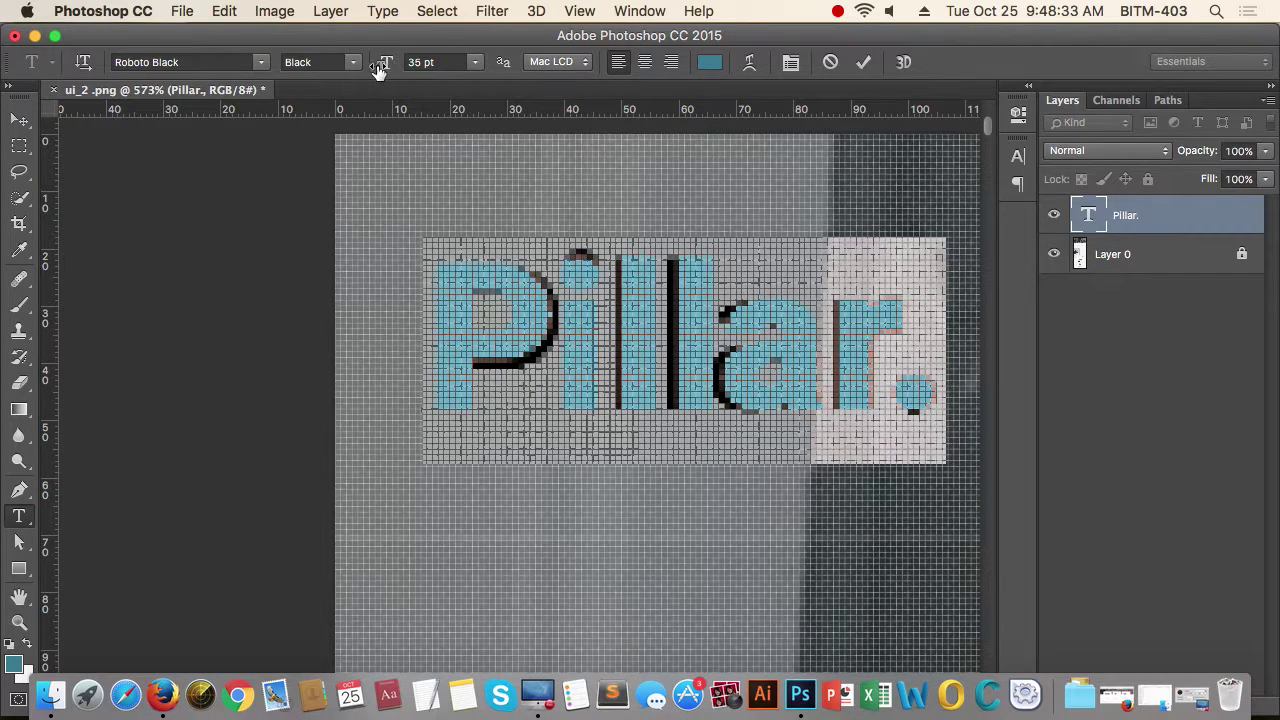
click(1018, 156)
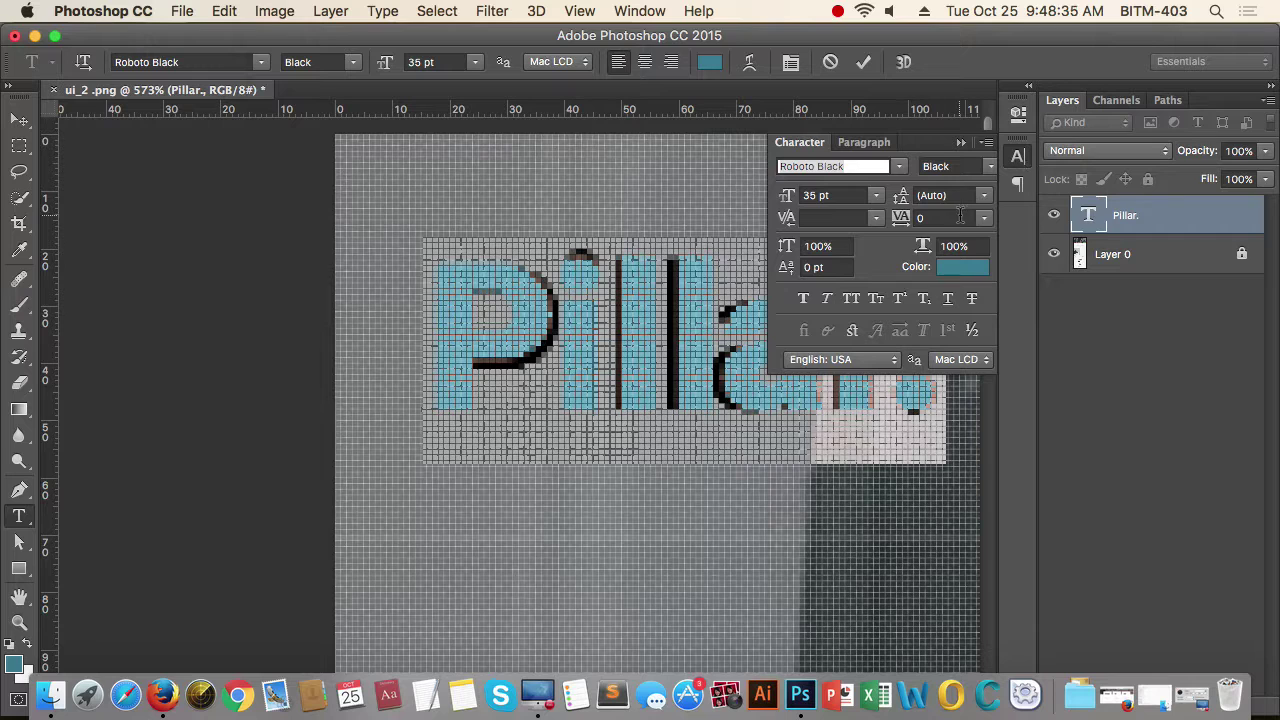
Try negative tracking values on the selected logo text, including -120 and -20, and return the tracking to 0
click(960, 216)
scroll(960, 216, down, 9)
scroll(960, 216, up, 3)
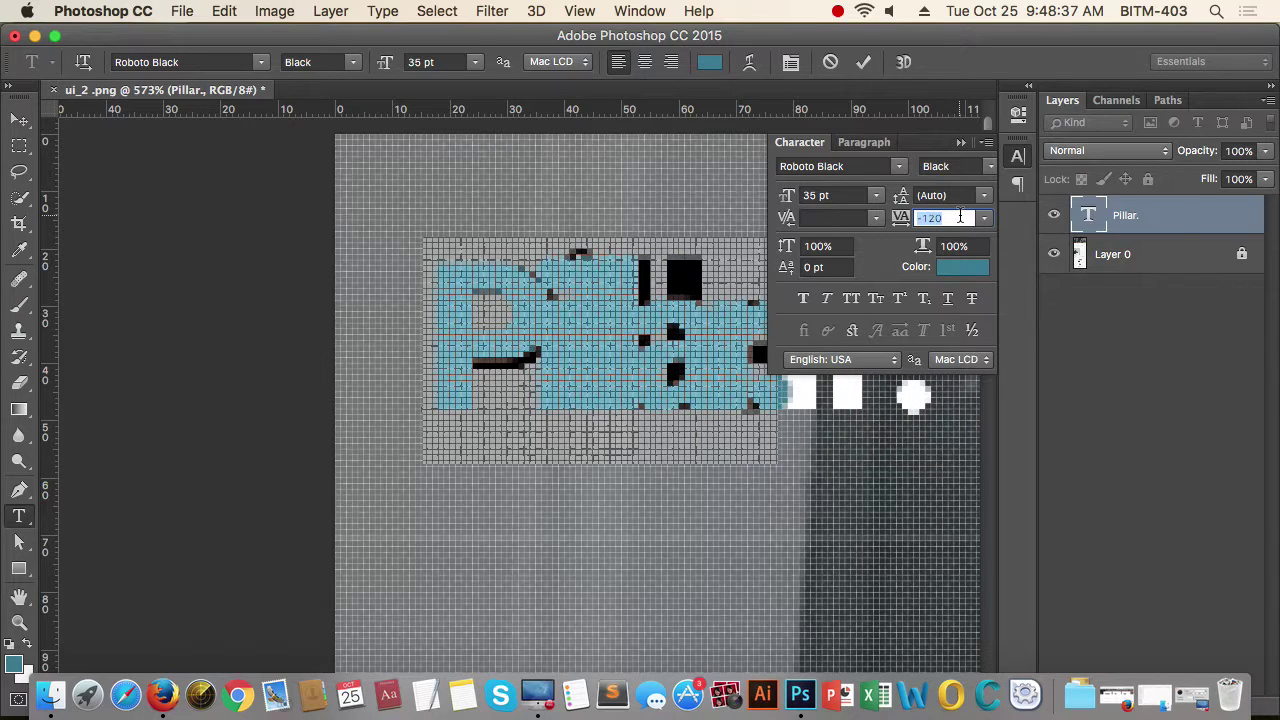
key(Up)
key(Up)
key(Up)
key(Up)
key(Up)
key(Up)
key(Up)
key(Up)
key(Up)
key(Up)
key(Up)
key(Up)
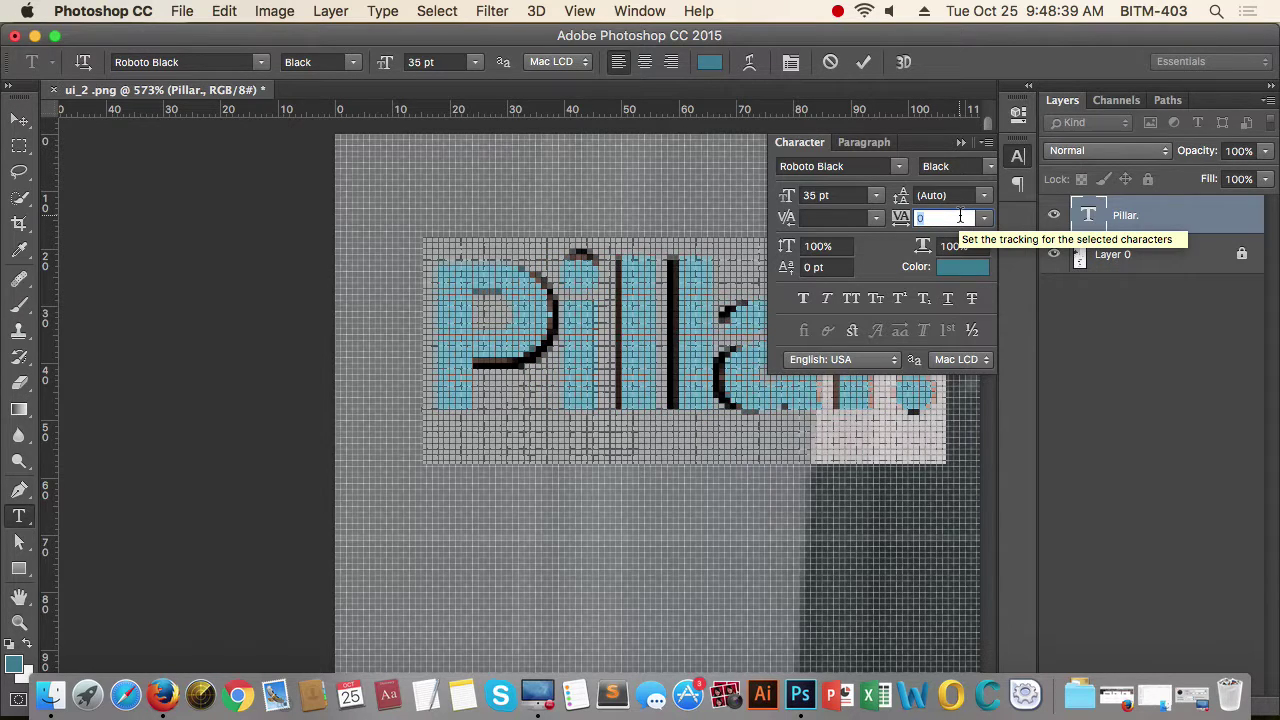
key(Down)
key(Down)
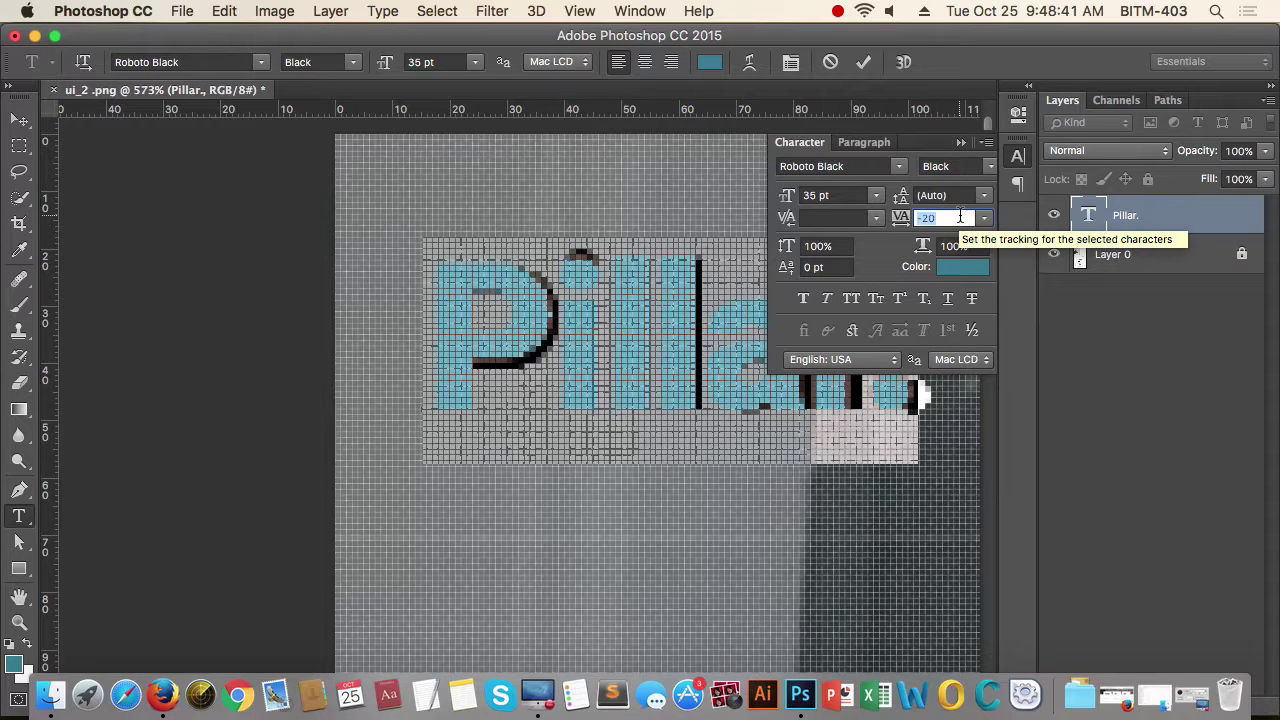
key(Up)
key(Up)
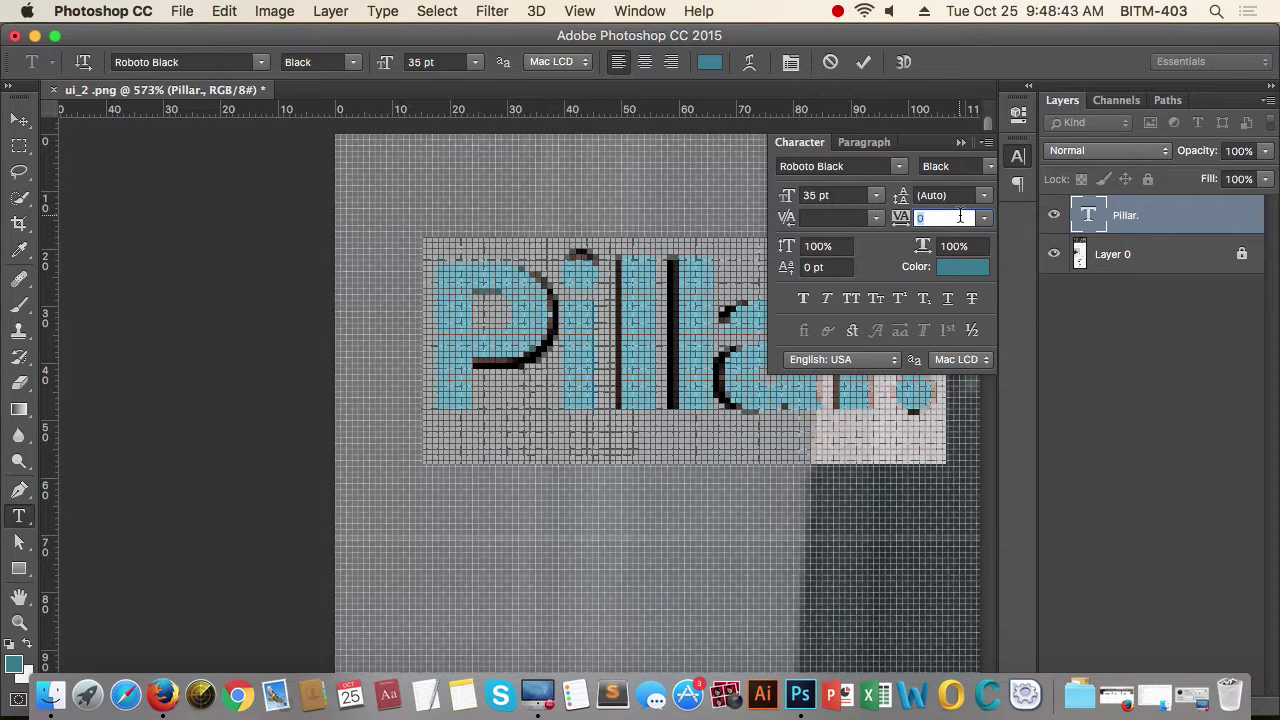
Set the logo text's font size to 36 pt and its tracking to -20, and put away the character settings
click(846, 195)
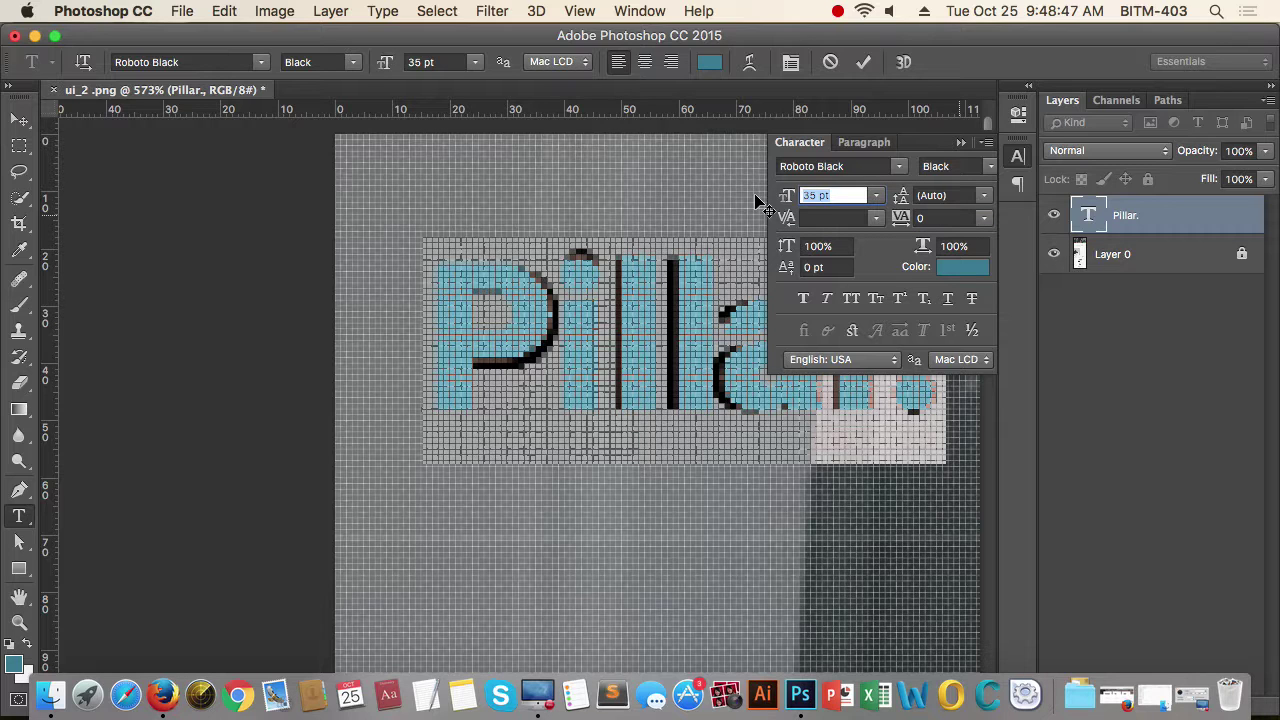
text(36)
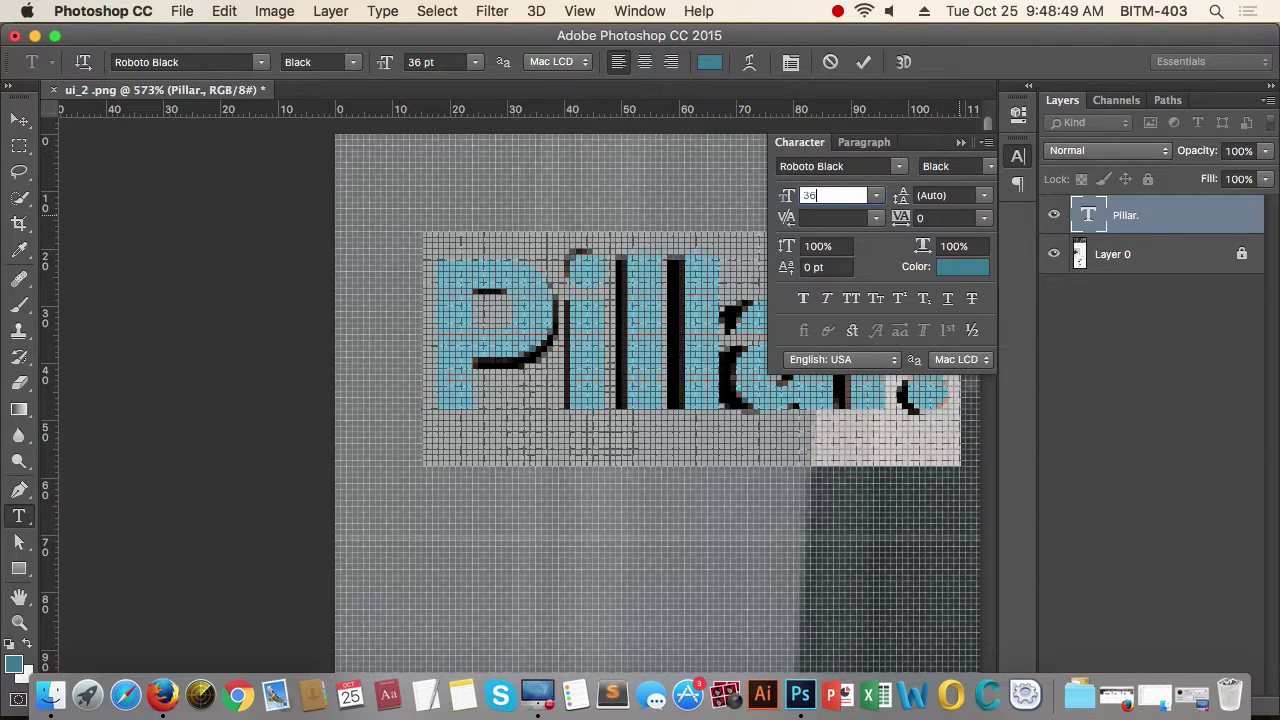
click(932, 218)
text(-20)
key(Return)
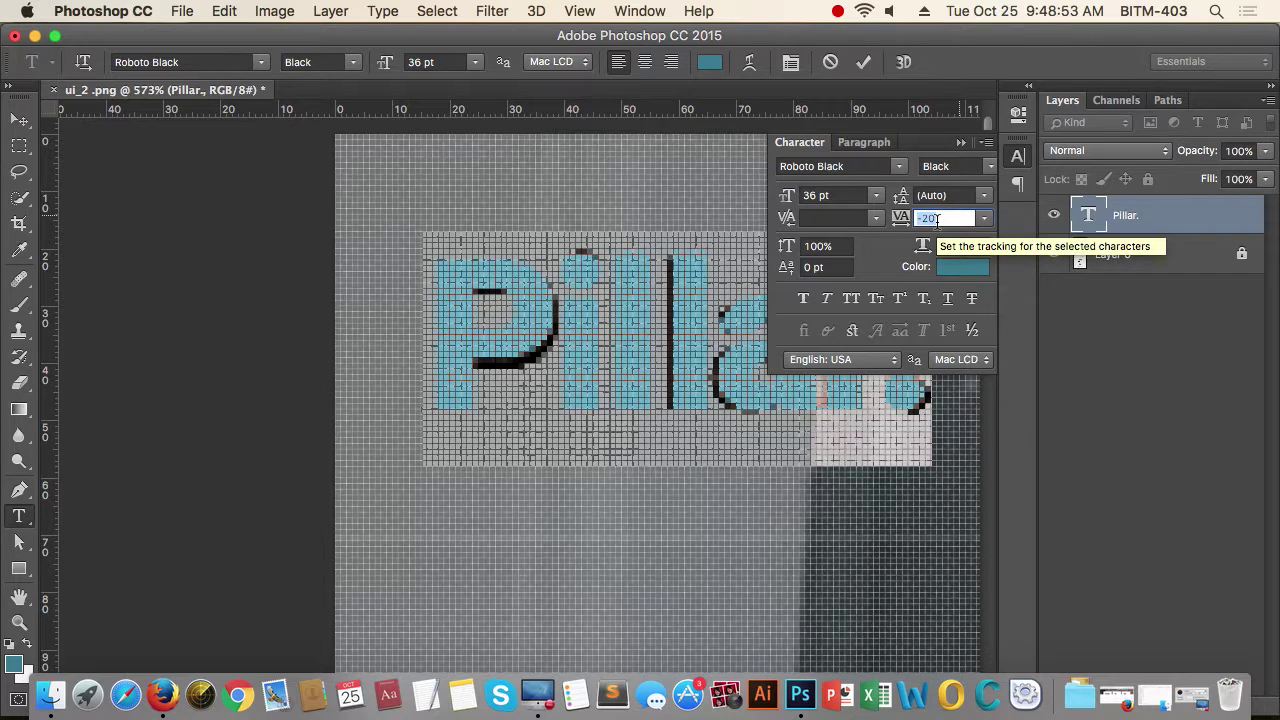
click(19, 119)
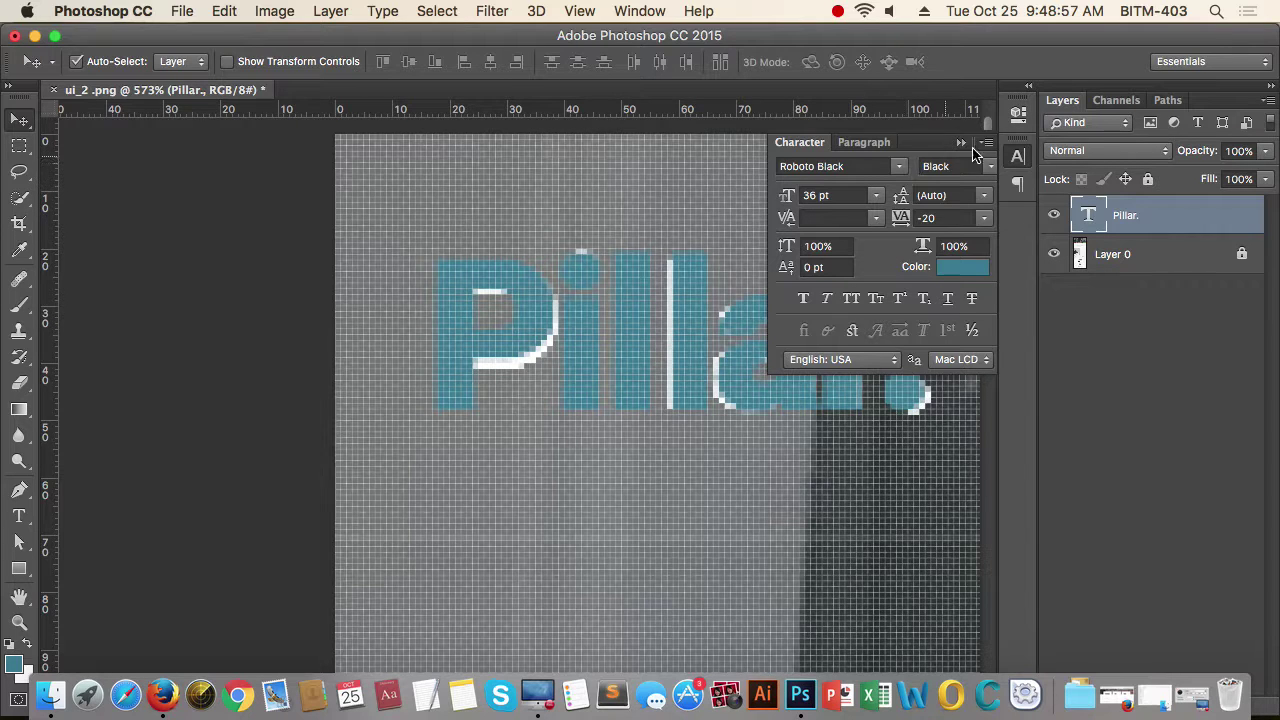
click(961, 142)
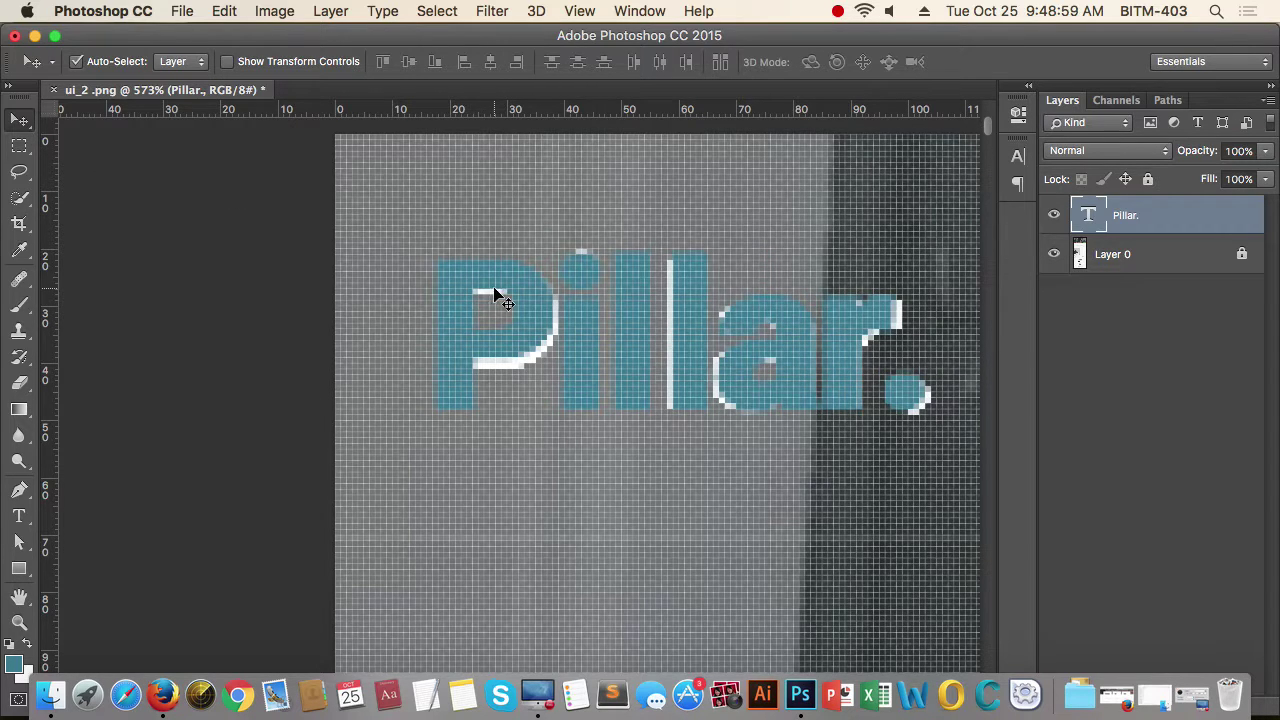
Arrange the tools in two columns and fill the "Pillar." text with the white background color
drag(728, 293, 613, 318)
click(836, 358)
scroll(838, 364, up, 3)
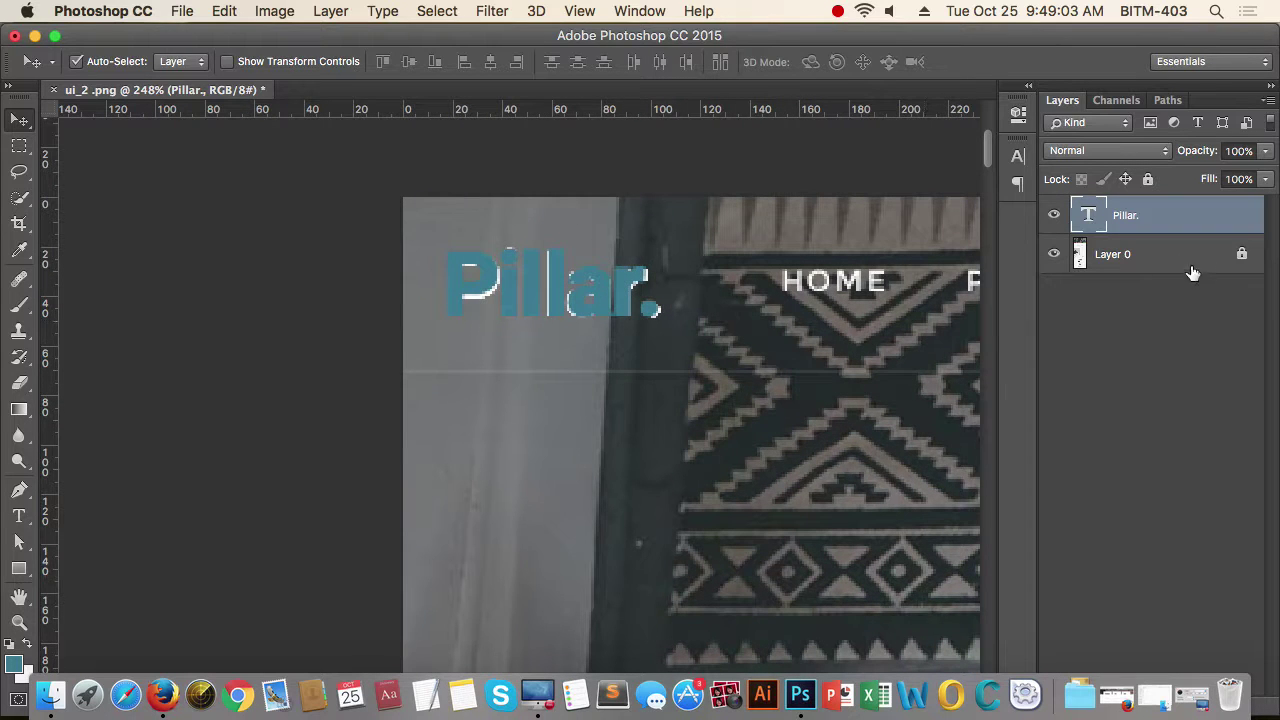
click(12, 88)
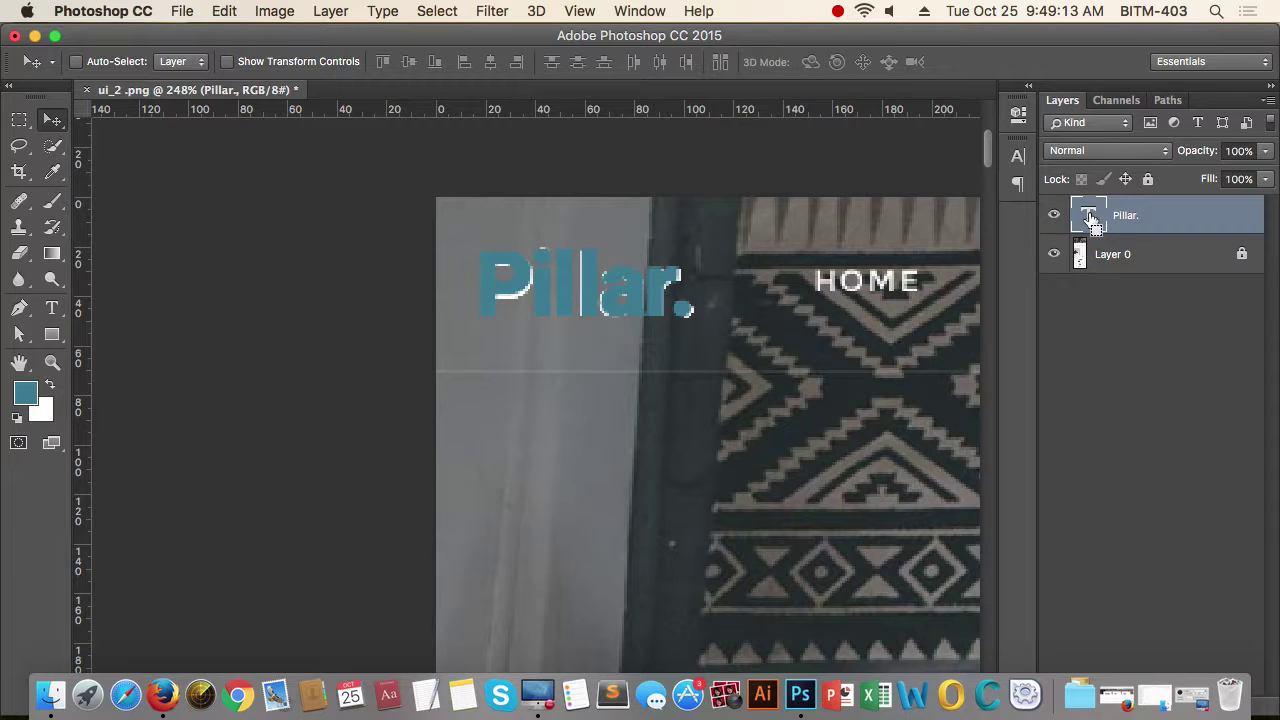
key(super+BackSpace)
Examine the white logo text and the neighboring HOME menu item of the mockup up close
drag(750, 358, 574, 357)
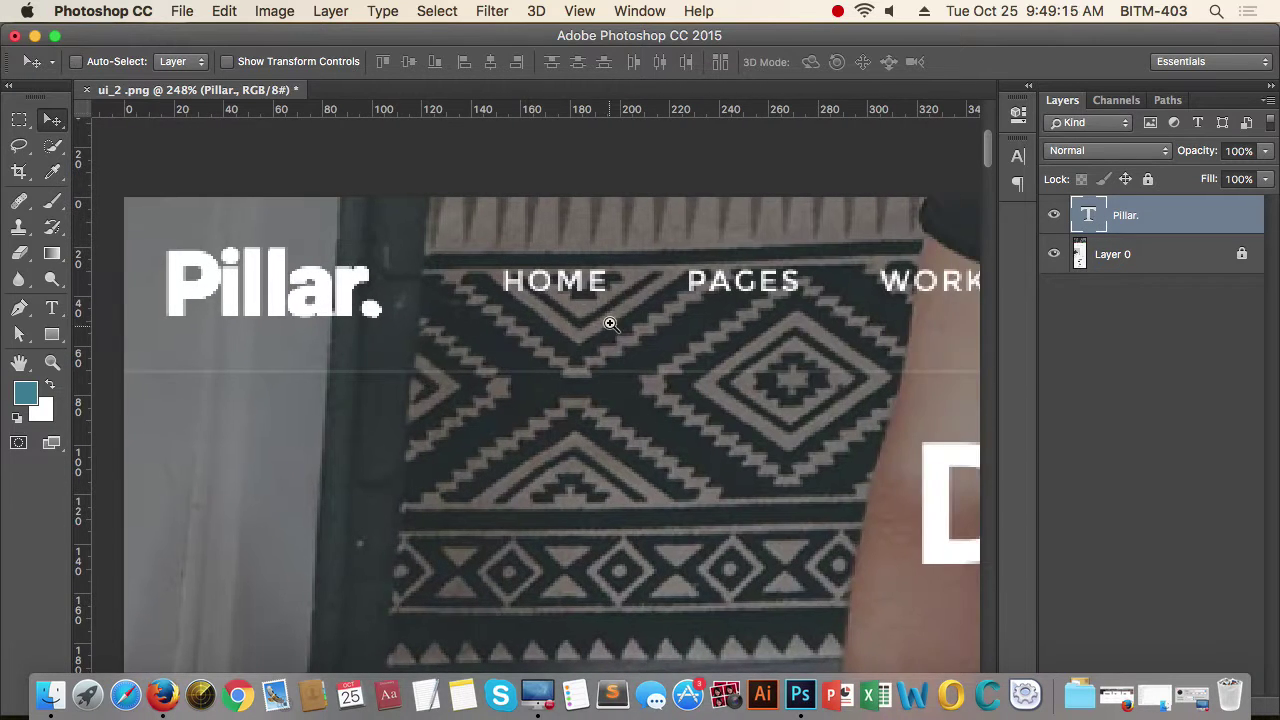
mouse_move(539, 270)
mouse_down()
mouse_move(560, 268)
mouse_move(540, 276)
mouse_up()
drag(192, 255, 371, 276)
drag(567, 248, 430, 276)
drag(654, 360, 350, 336)
drag(734, 318, 636, 312)
drag(636, 291, 662, 304)
drag(519, 358, 519, 408)
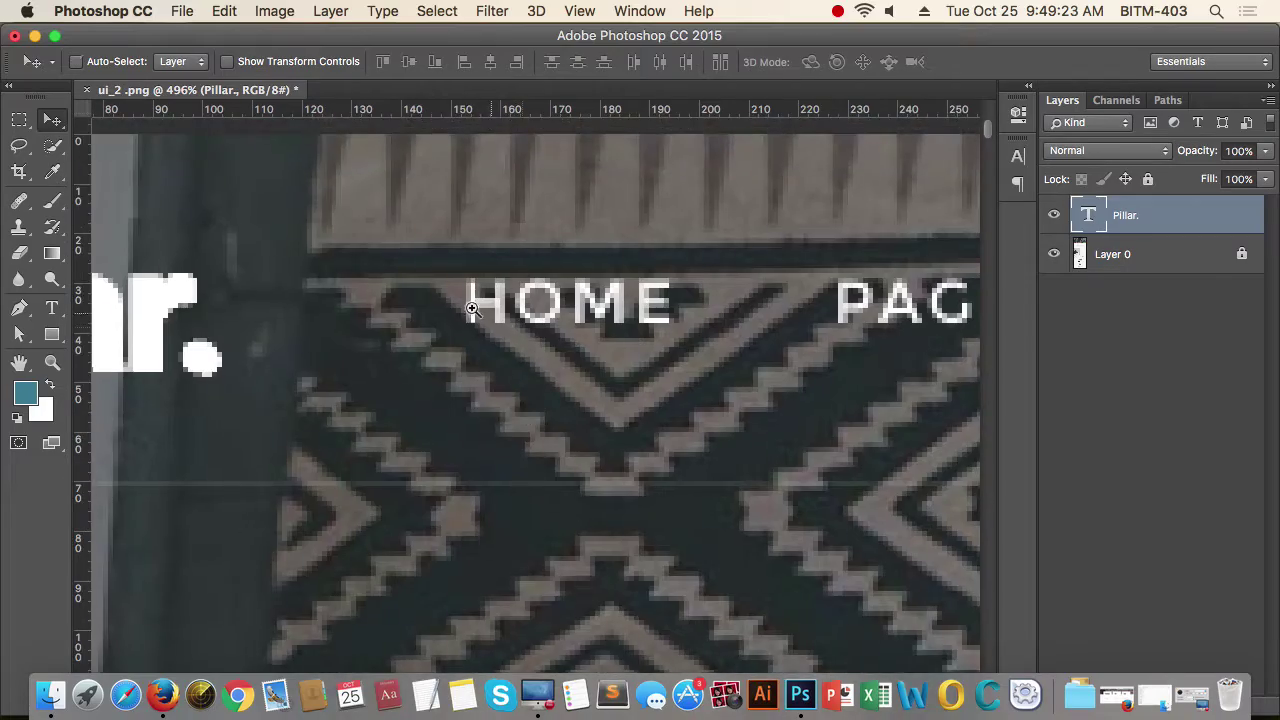
drag(471, 307, 551, 312)
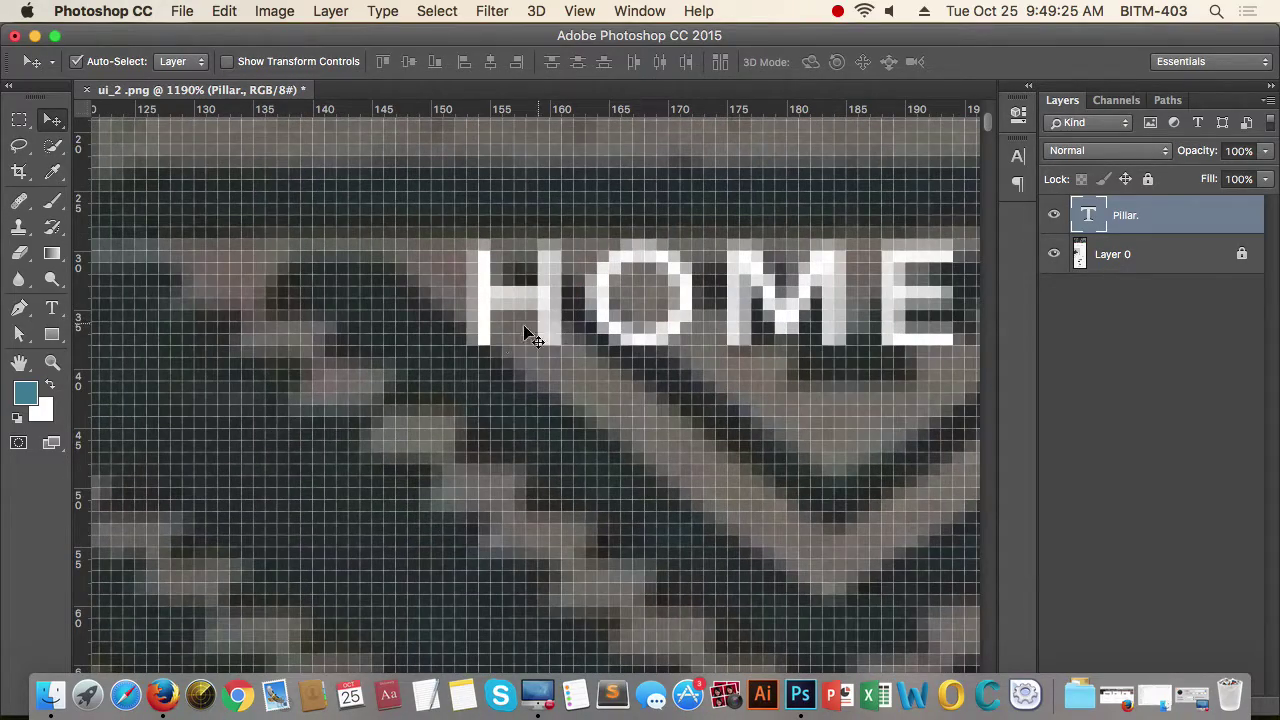
drag(766, 260, 583, 277)
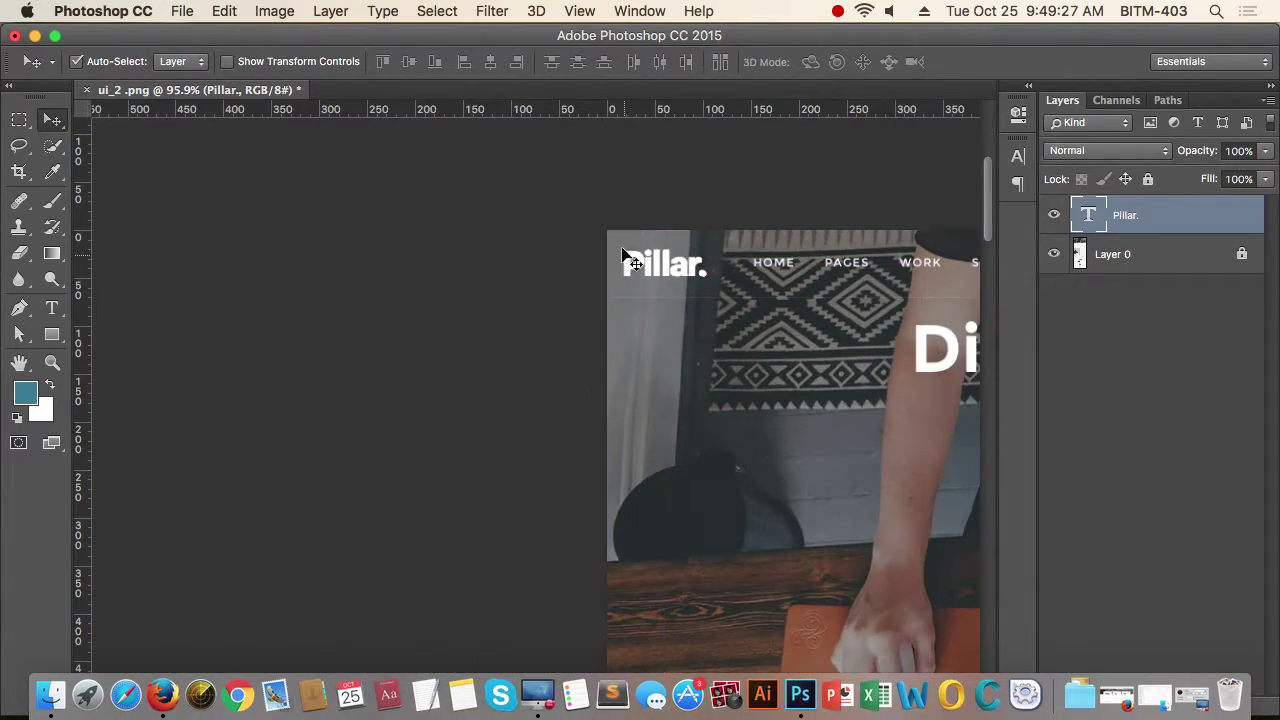
right_click(1152, 217)
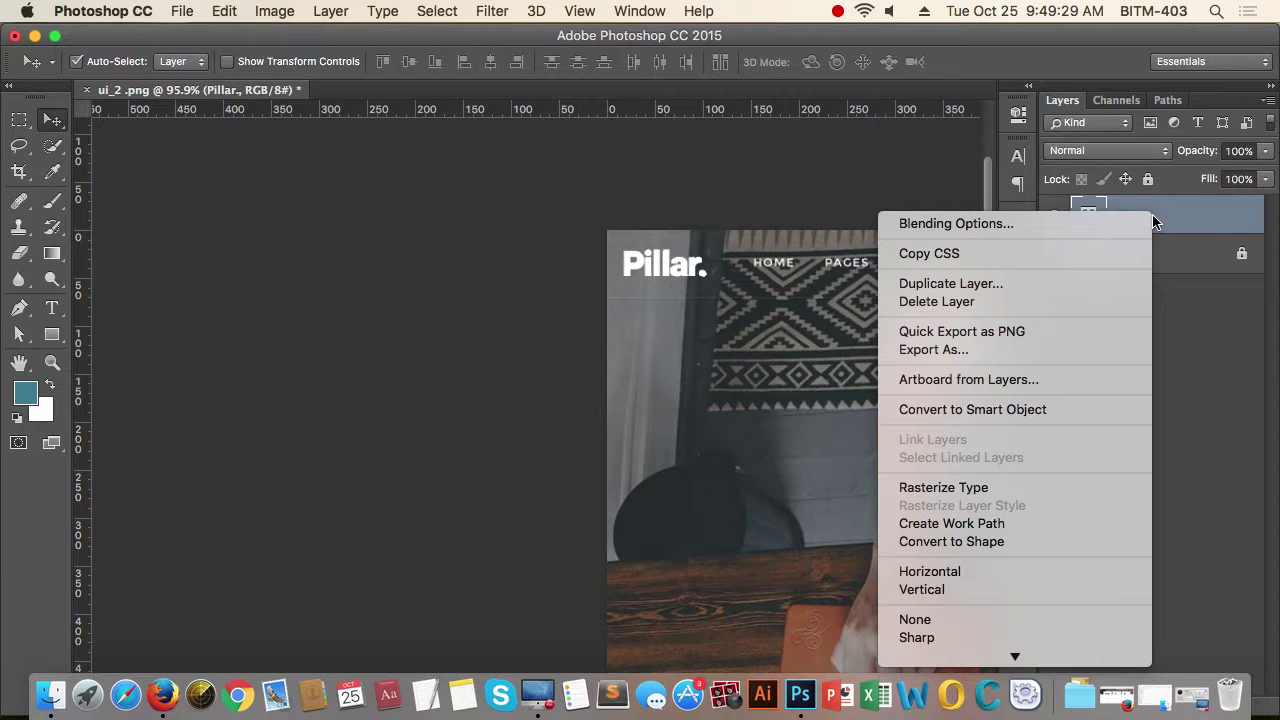
click(1140, 223)
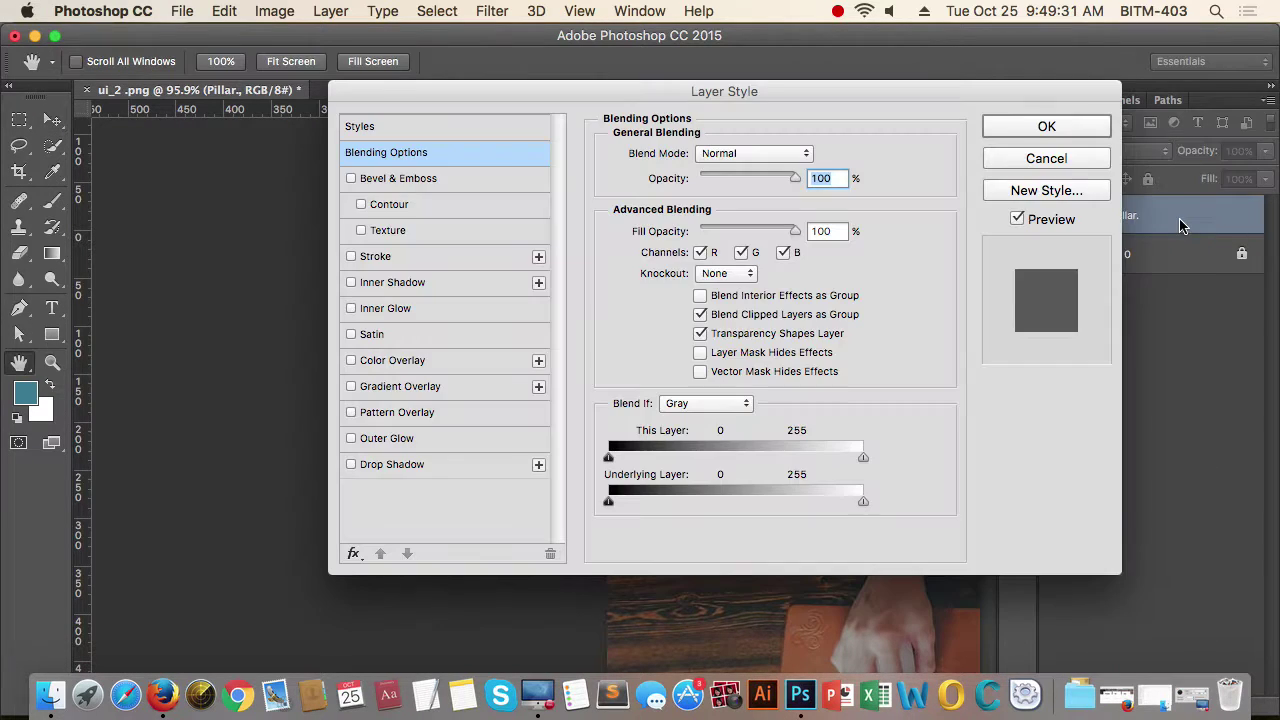
click(1100, 160)
double_click(1128, 216)
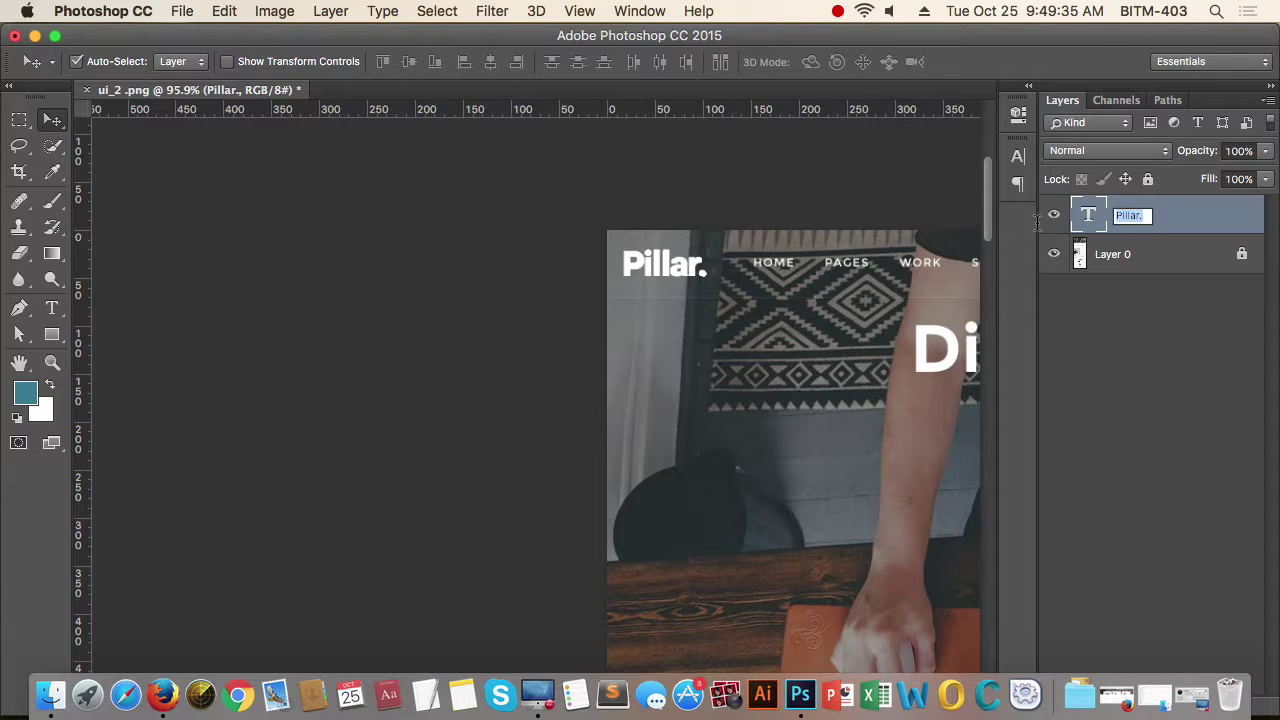
key(Return)
right_click(1211, 211)
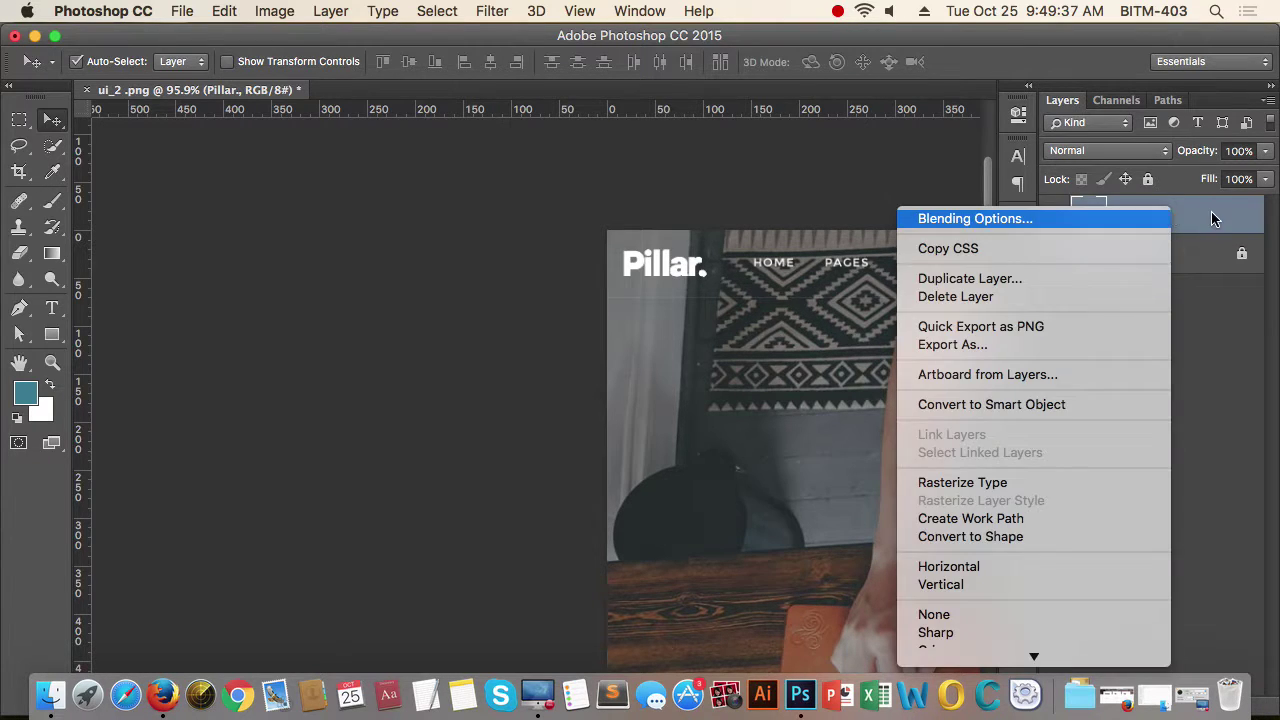
click(1194, 236)
Group the "Pillar." text layer, name the group "logo", and collapse it
key(super+g)
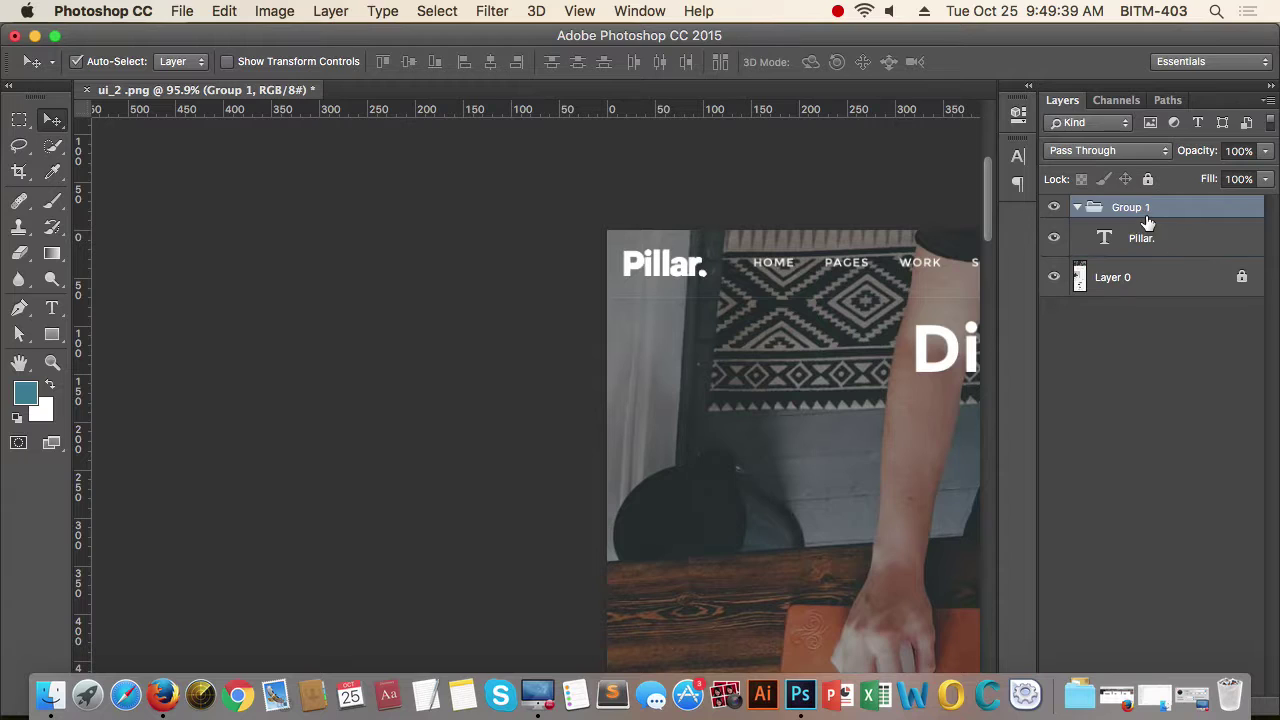
double_click(1150, 209)
key(BackSpace)
text(logo)
key(Return)
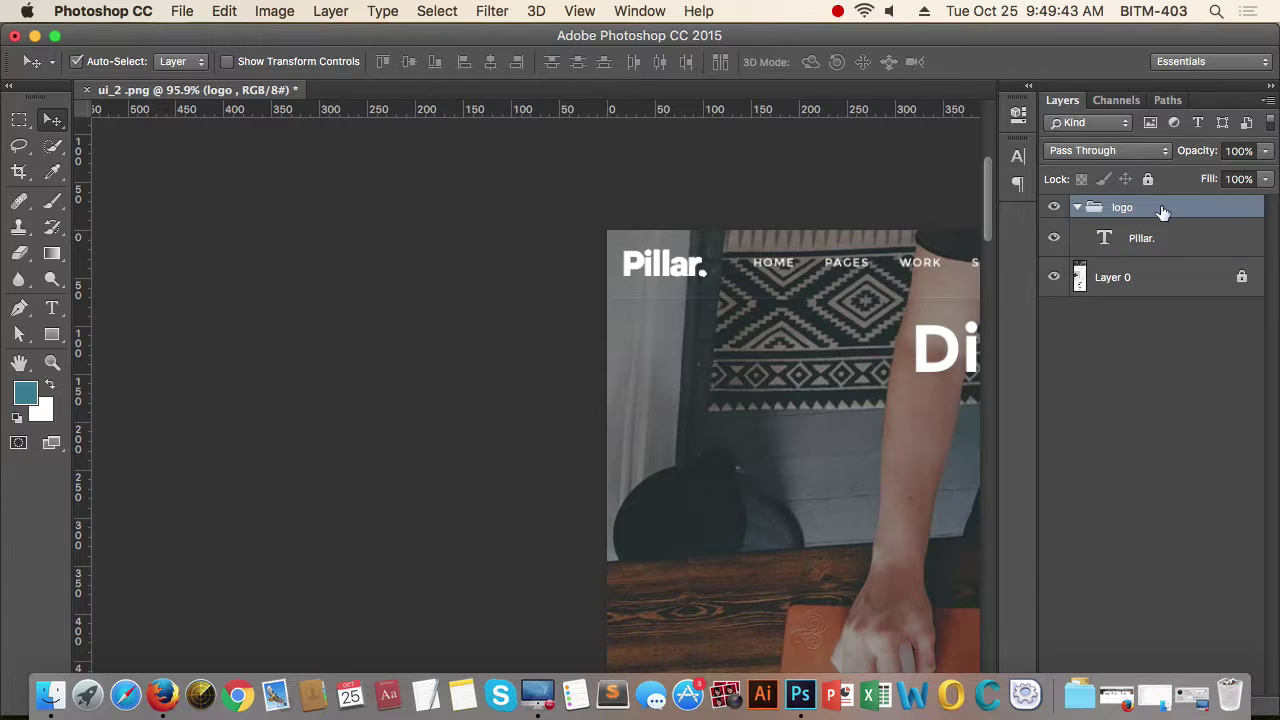
click(1077, 207)
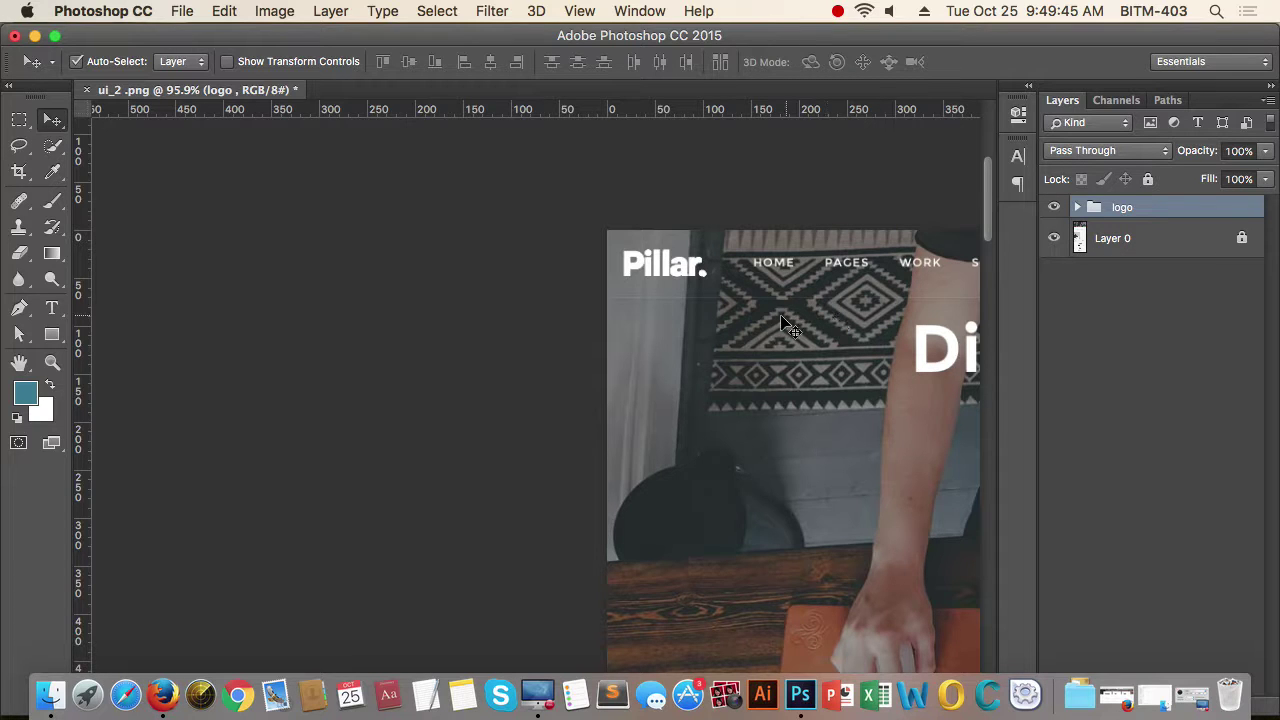
Add a new text layer reading "HOME" at the mockup's first menu item and move it over the original word
drag(745, 312, 438, 300)
drag(385, 252, 433, 257)
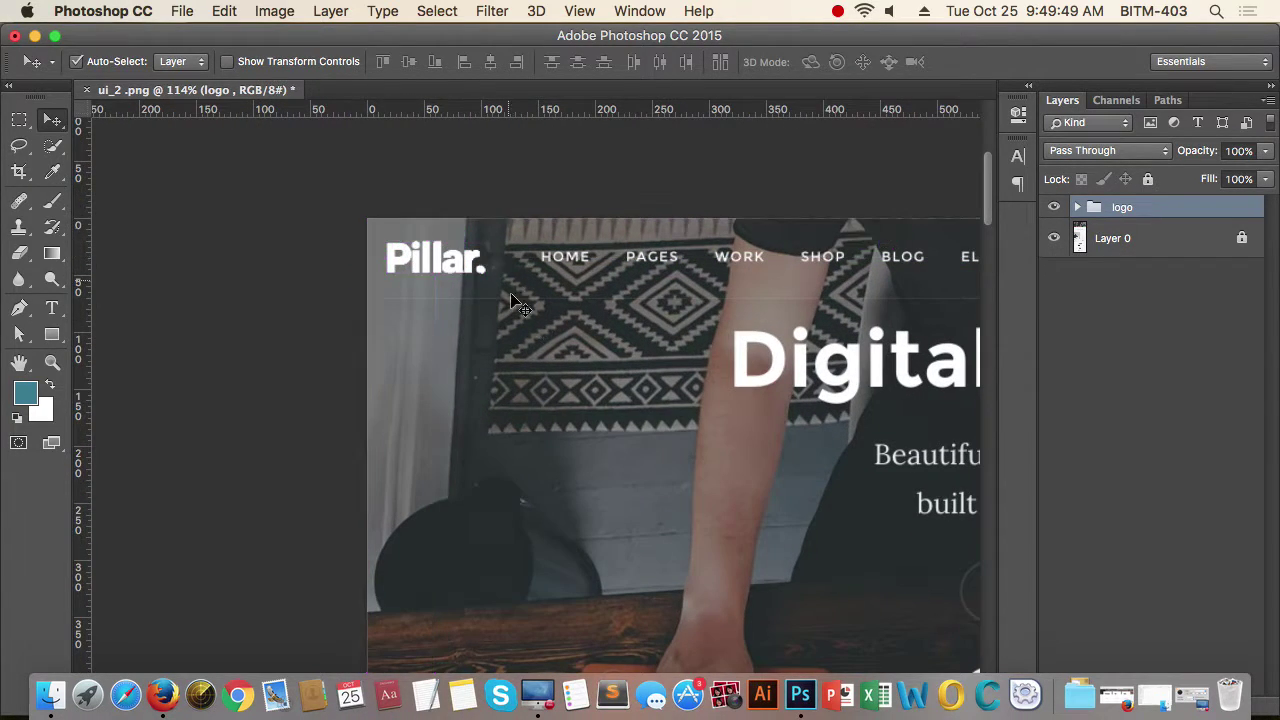
drag(512, 250, 576, 252)
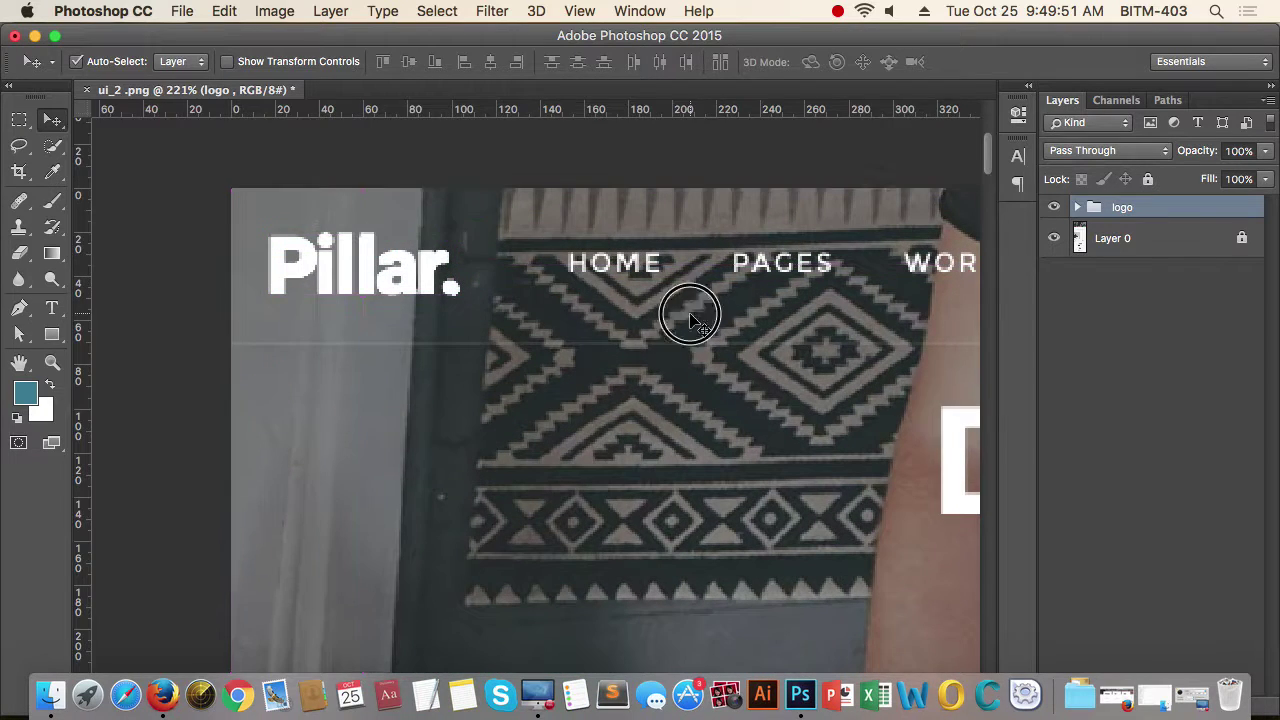
drag(689, 314, 604, 321)
click(451, 272)
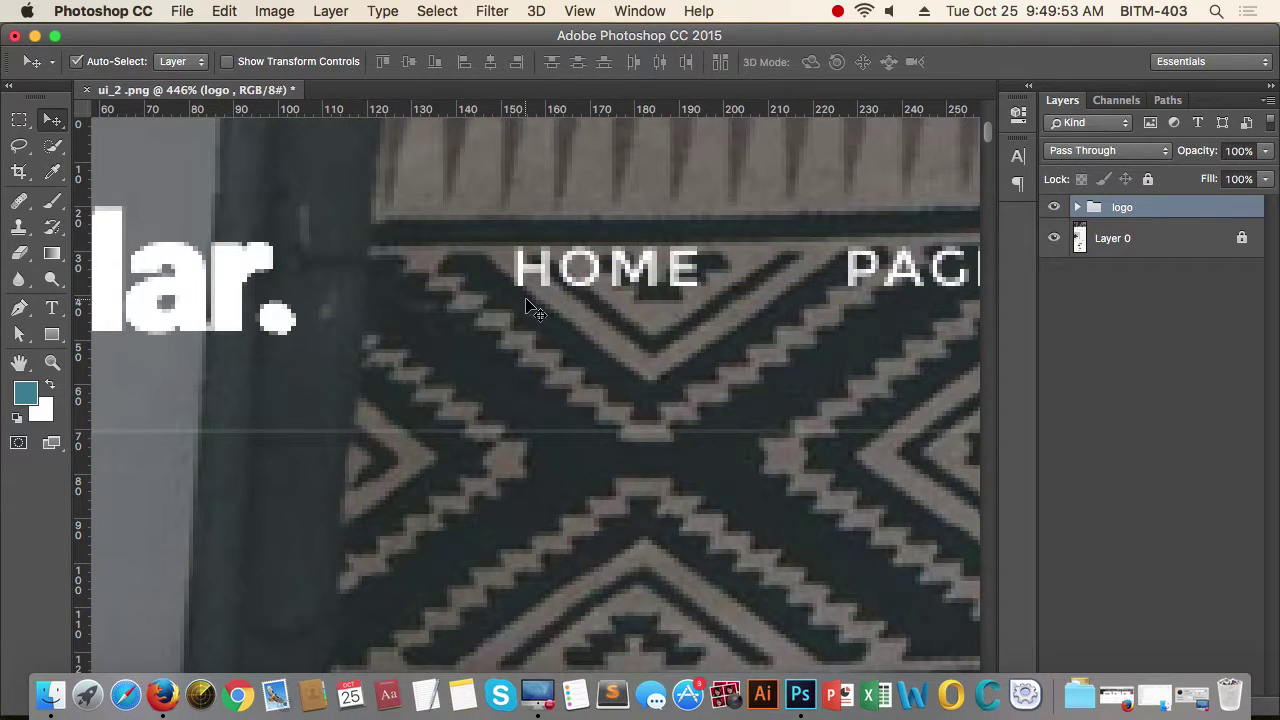
key(t)
click(518, 268)
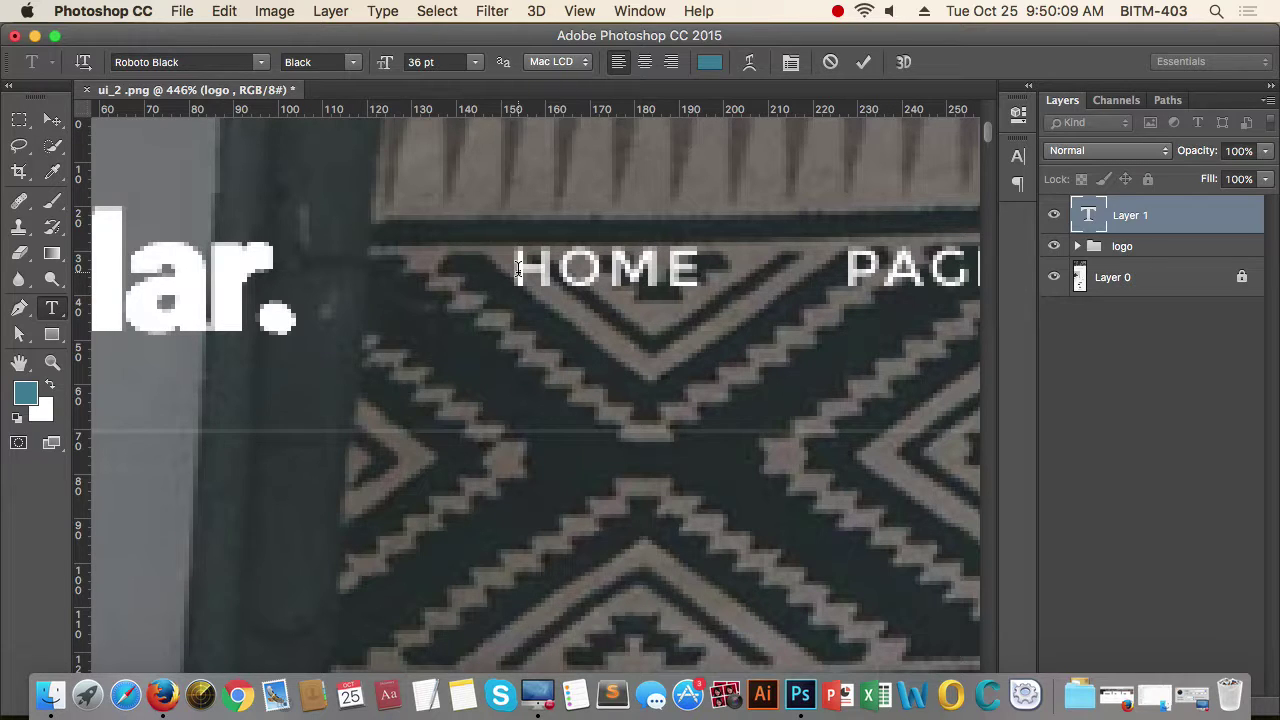
text(HOME)
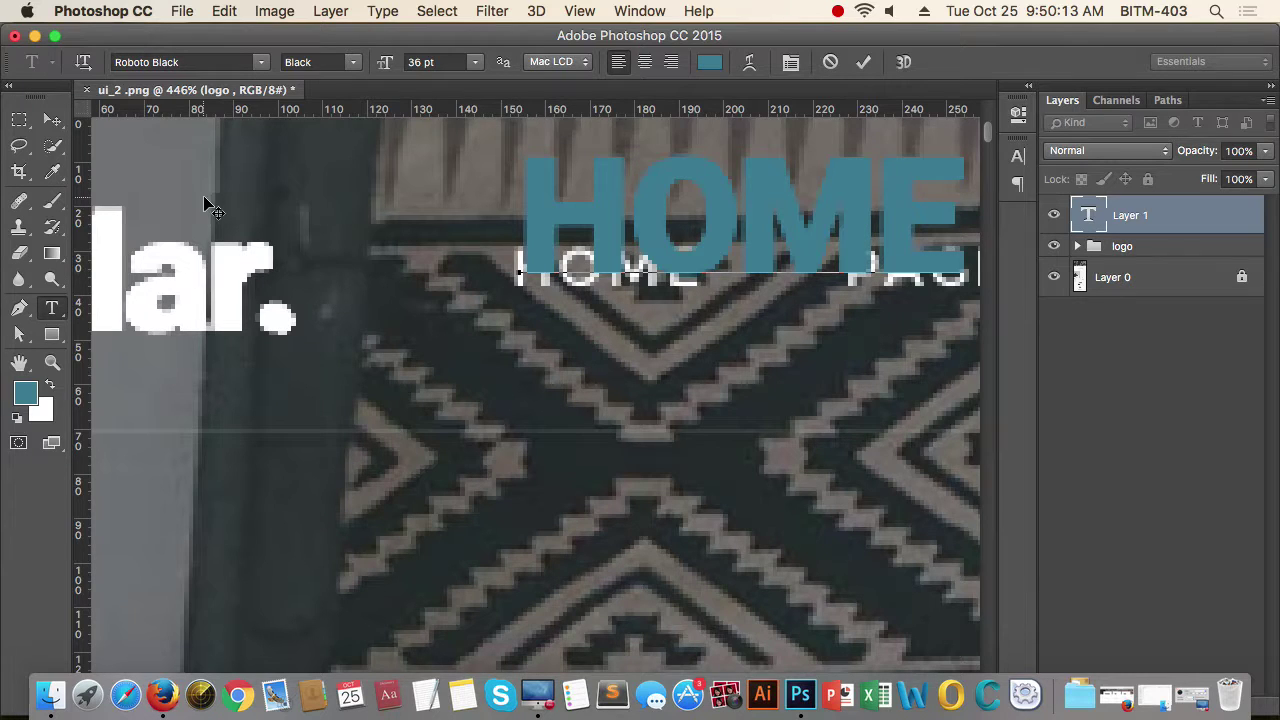
click(54, 122)
drag(728, 262, 688, 284)
Set the HOME text to Roboto Regular at 14 pt
key(t)
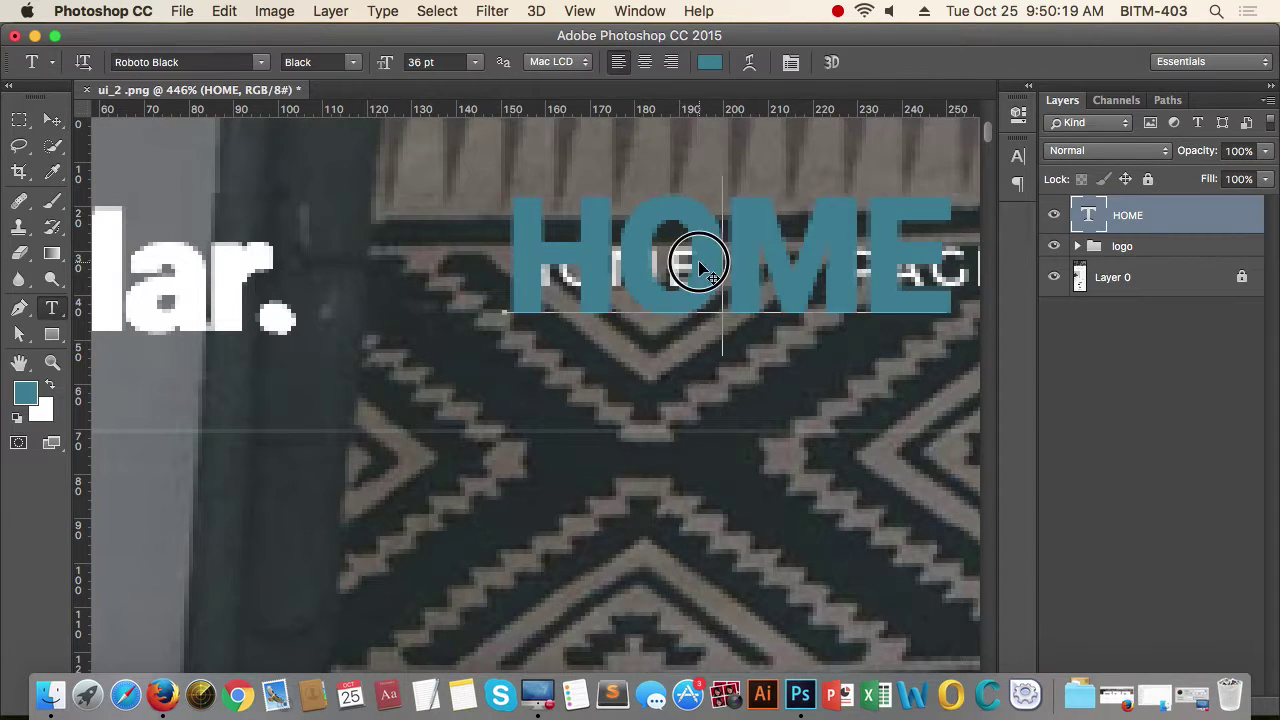
double_click(698, 260)
click(353, 63)
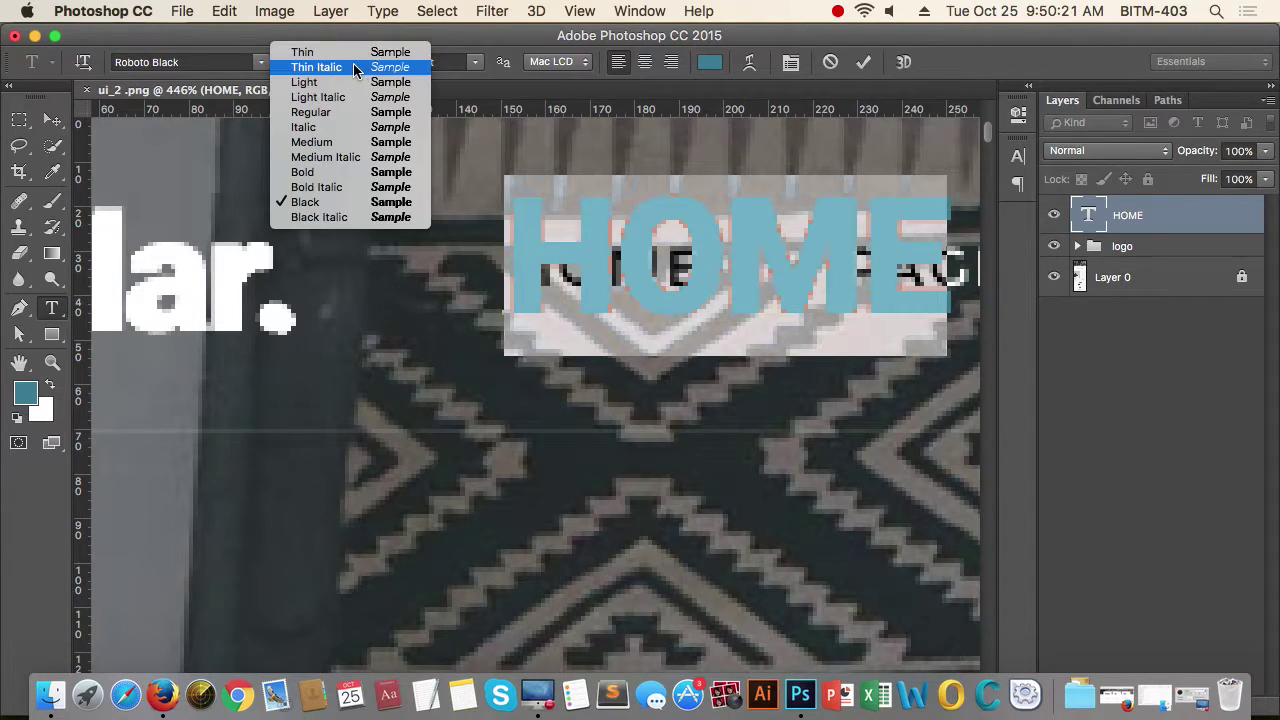
click(303, 73)
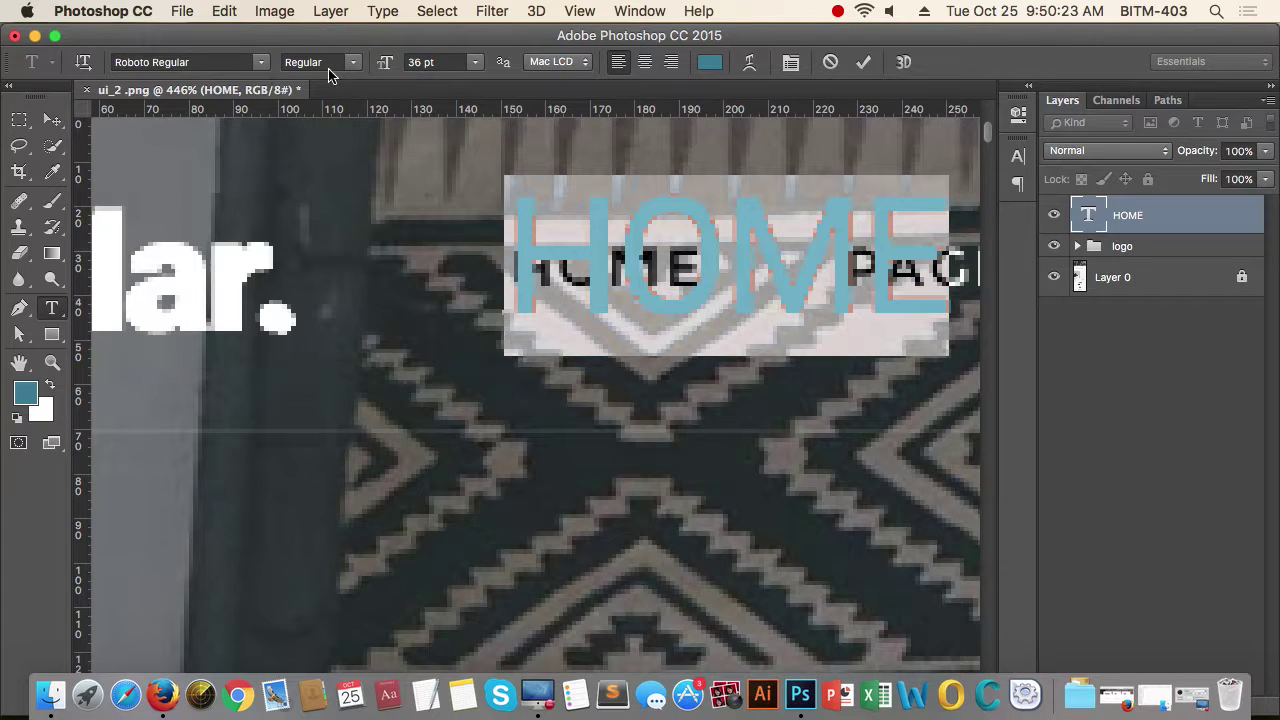
click(475, 62)
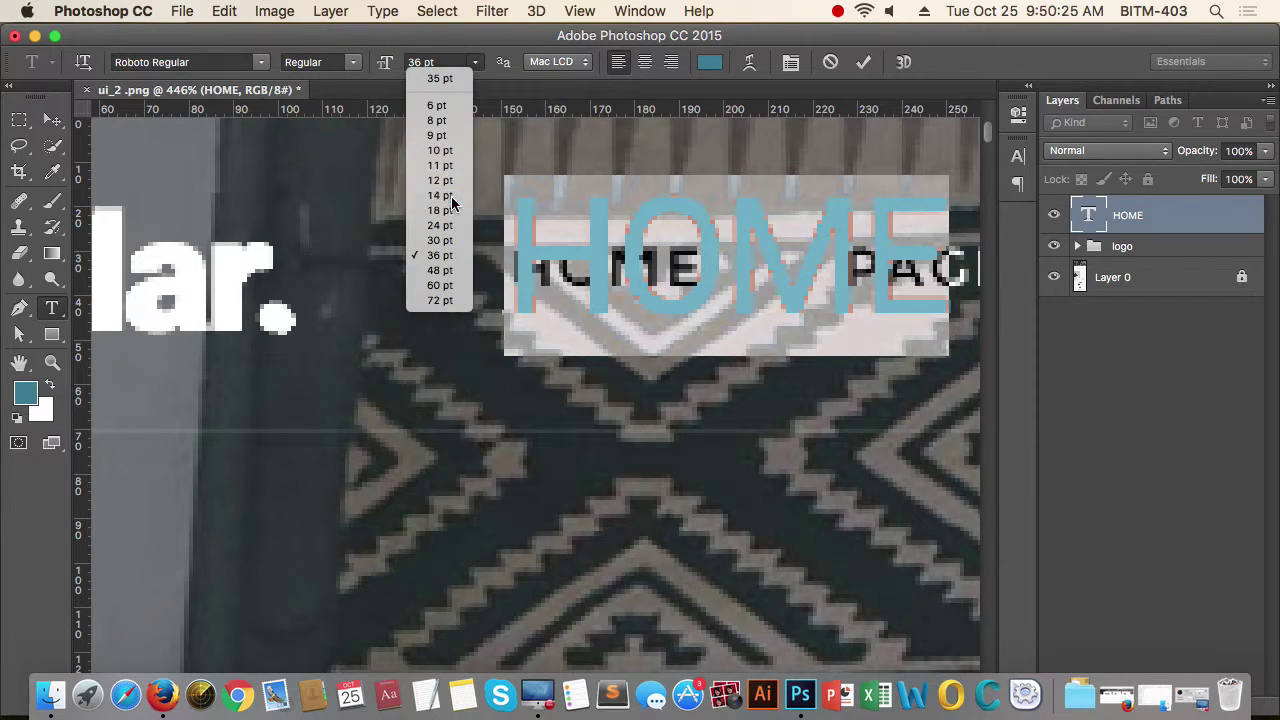
click(445, 184)
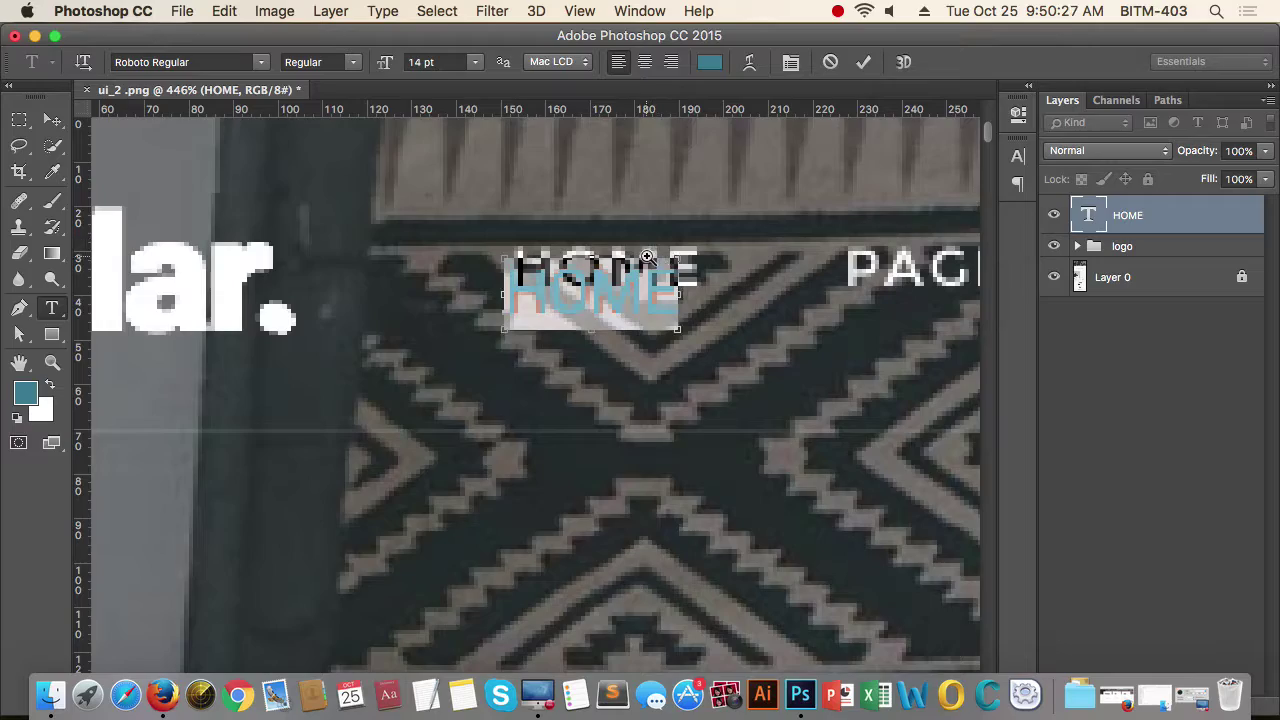
Move the HOME text so its first letter lines up with the start of the mockup's original HOME word
super+click(648, 258)
super+click(648, 258)
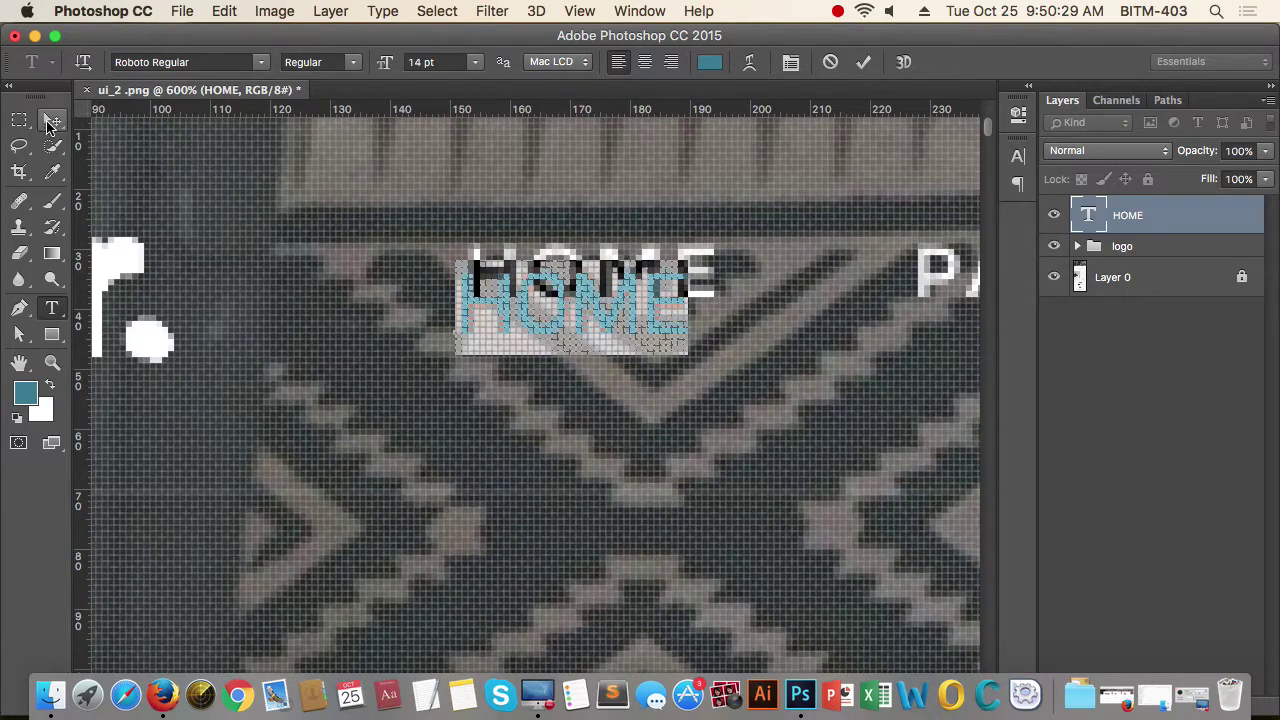
click(50, 121)
alt+super+click(654, 224)
drag(645, 293, 556, 282)
super+click(568, 254)
drag(752, 277, 704, 282)
drag(822, 274, 516, 262)
drag(511, 258, 575, 260)
drag(439, 260, 596, 261)
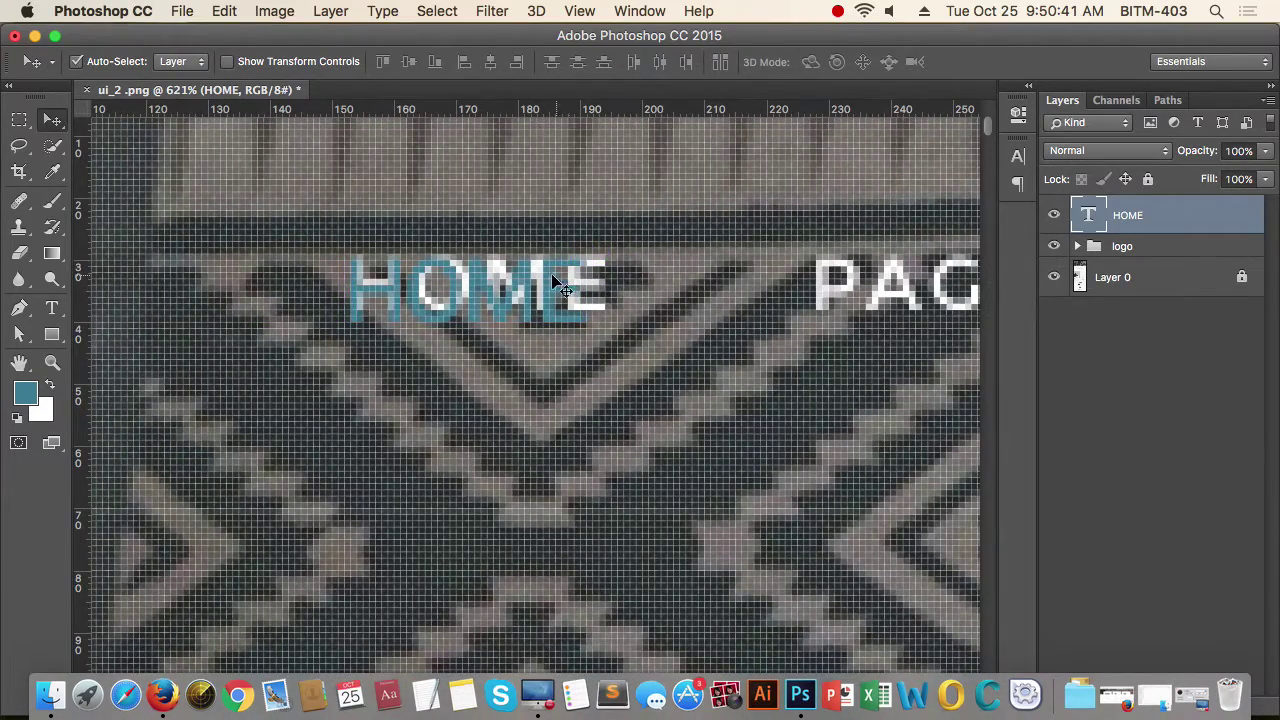
Set the HOME text to 12 pt and change its style to Roboto Medium
key(t)
double_click(486, 278)
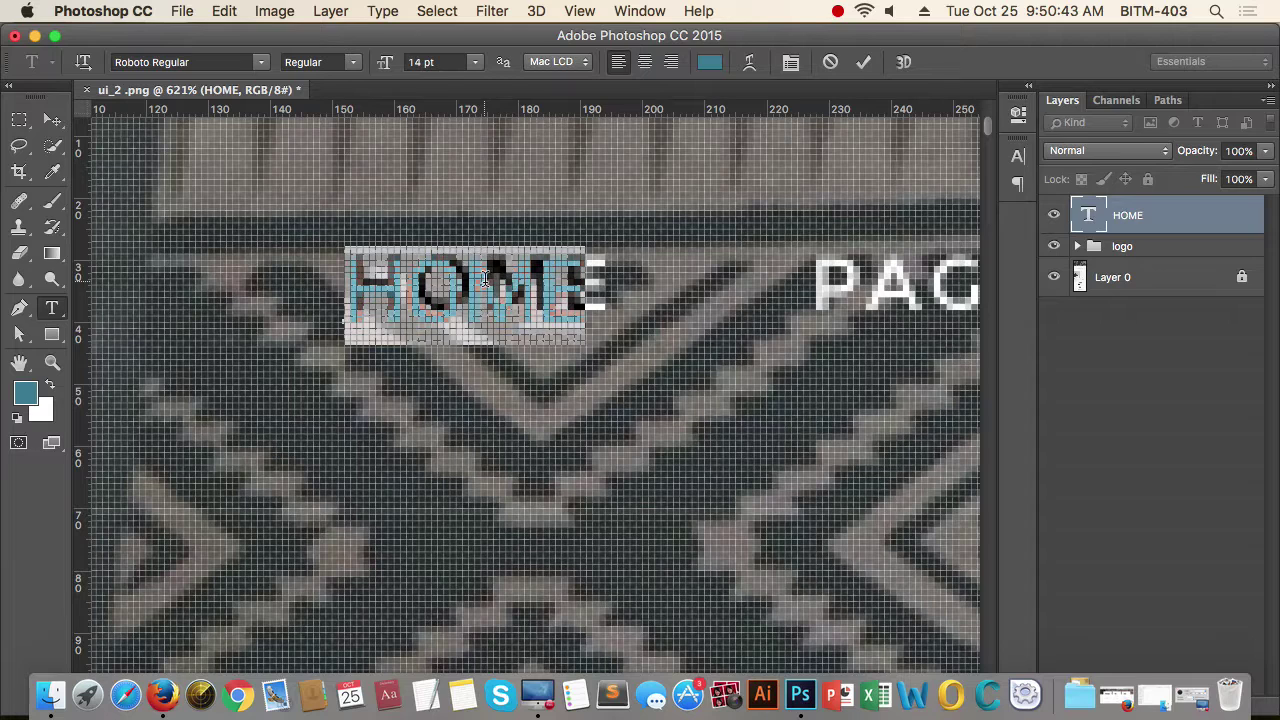
click(447, 63)
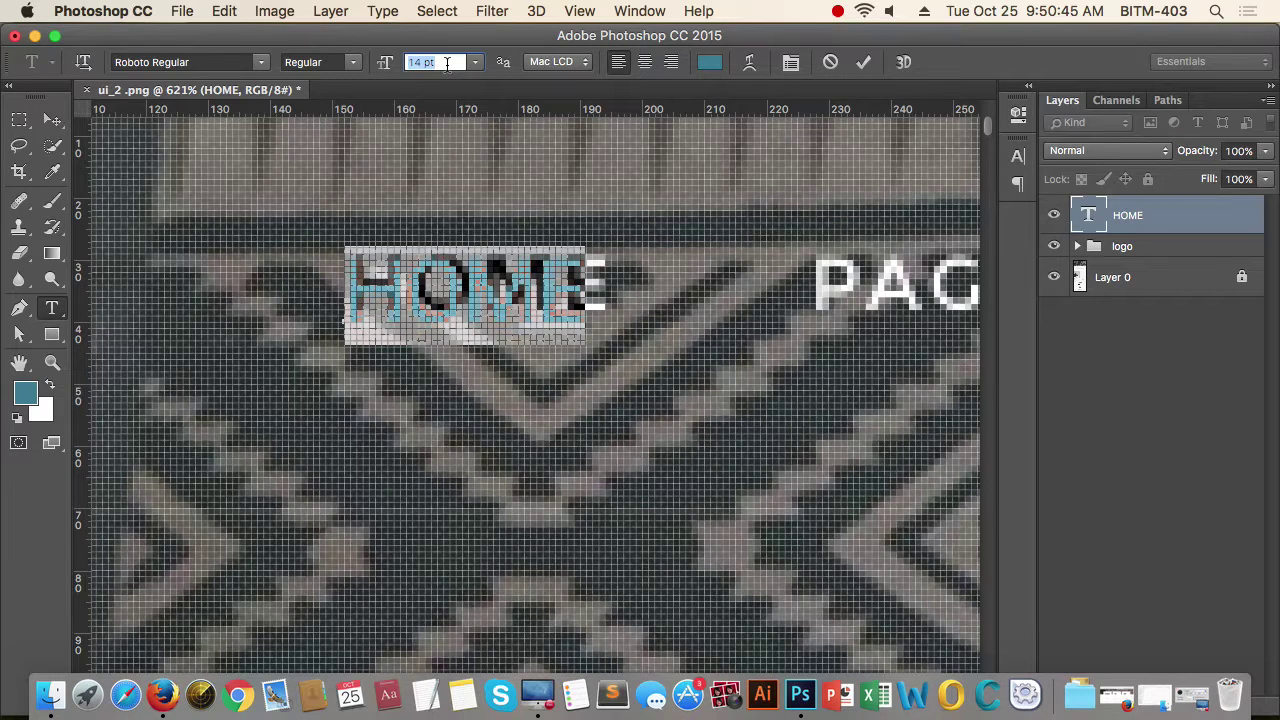
text(12)
key(Return)
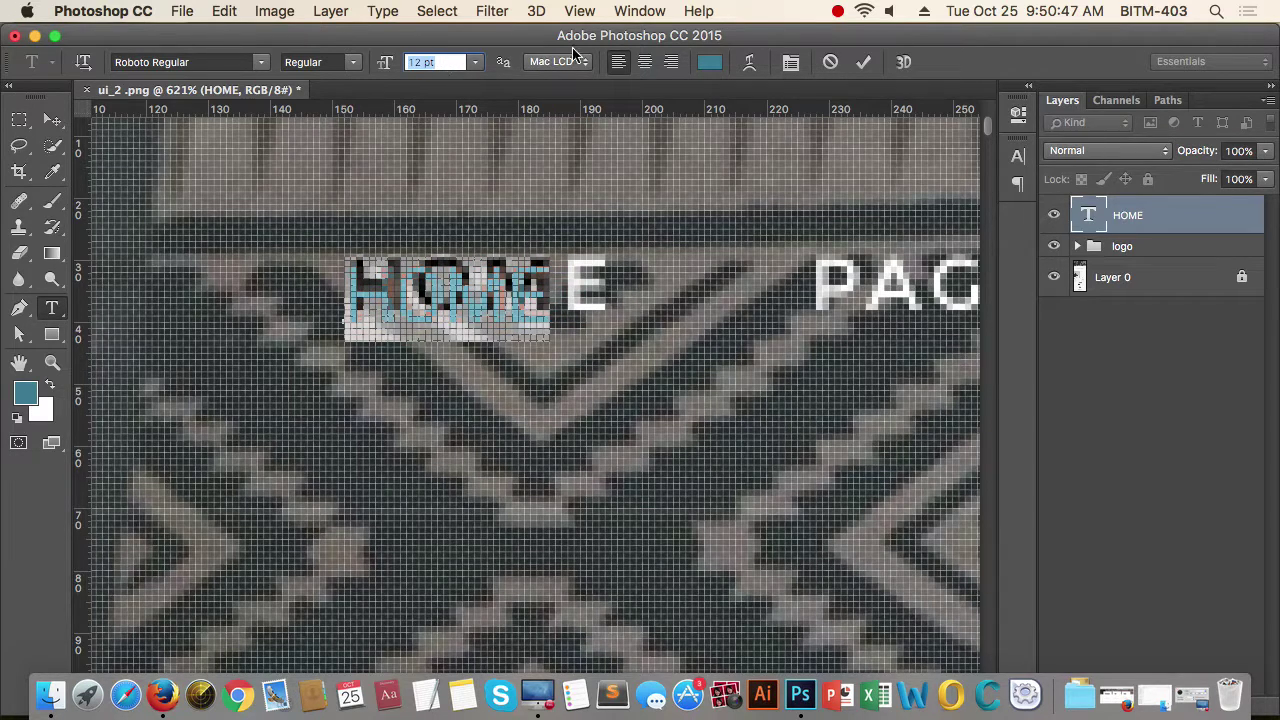
click(354, 64)
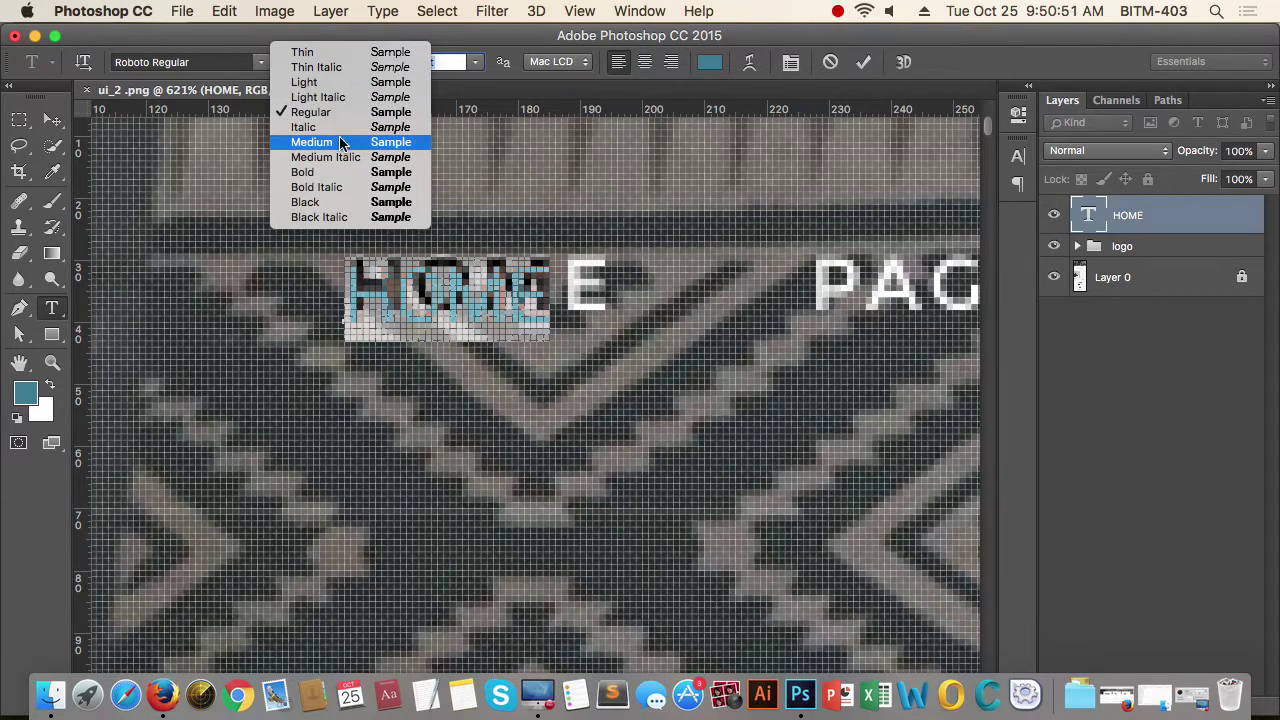
click(310, 106)
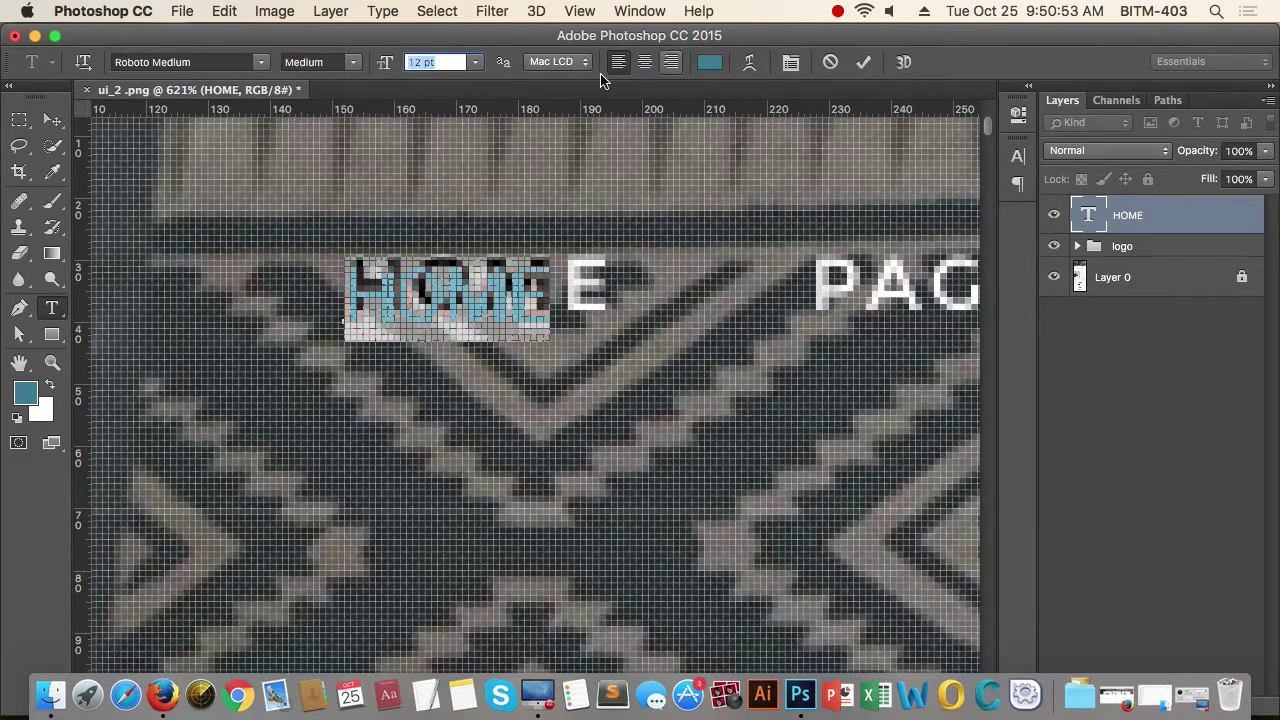
Increase the tracking of the HOME text to 260
click(1018, 157)
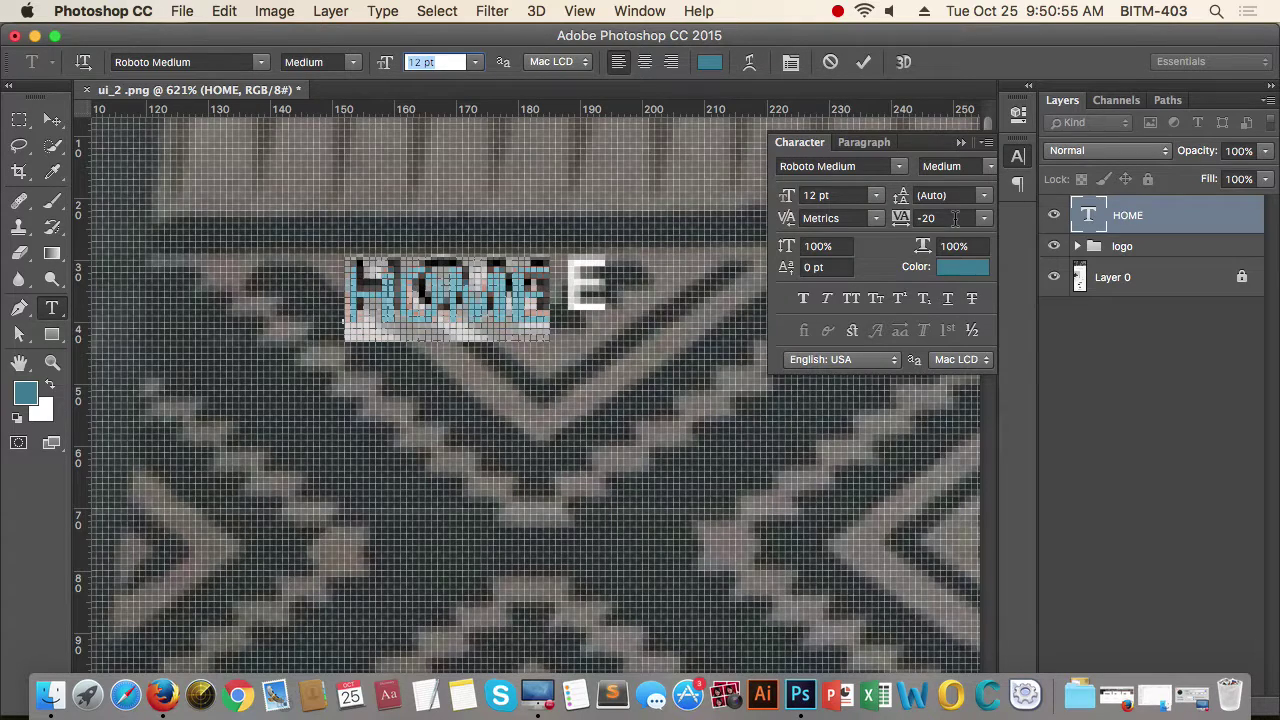
double_click(955, 218)
scroll(955, 218, down, 3)
scroll(955, 218, up, 12)
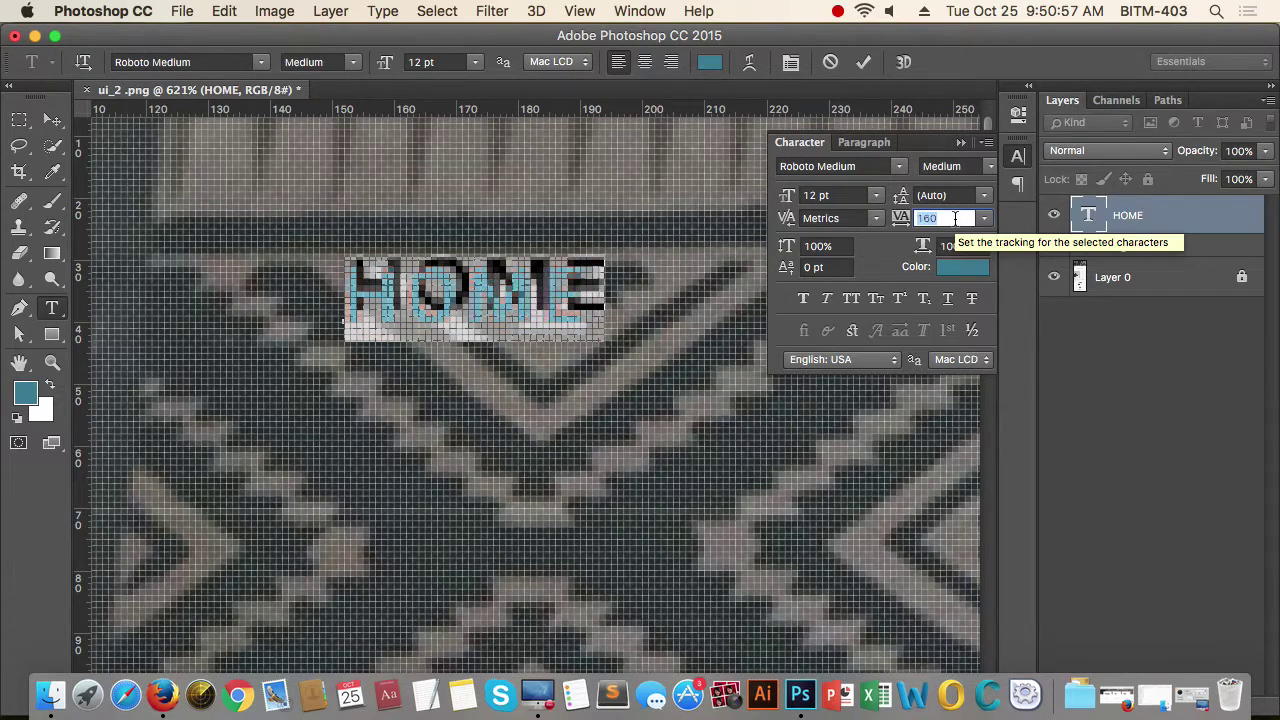
key(Up)
key(Up)
key(Up)
key(Up)
key(Up)
key(Up)
key(Up)
key(Up)
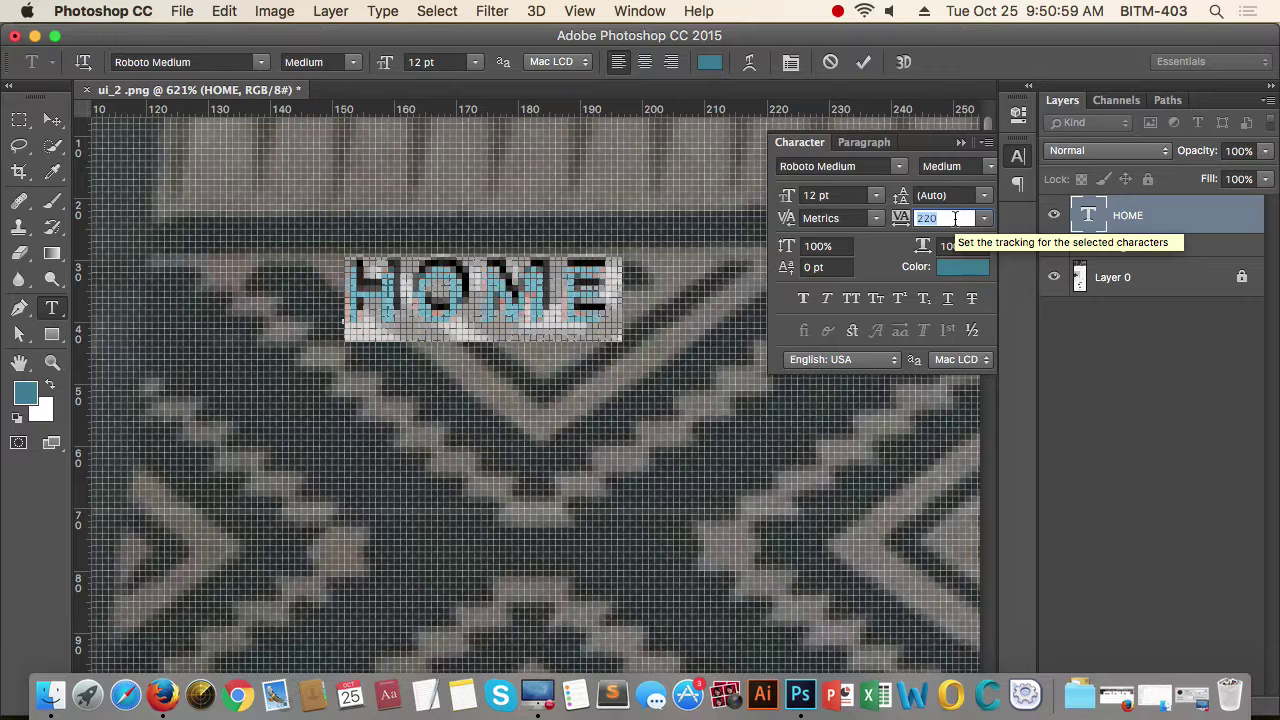
key(Up)
key(Up)
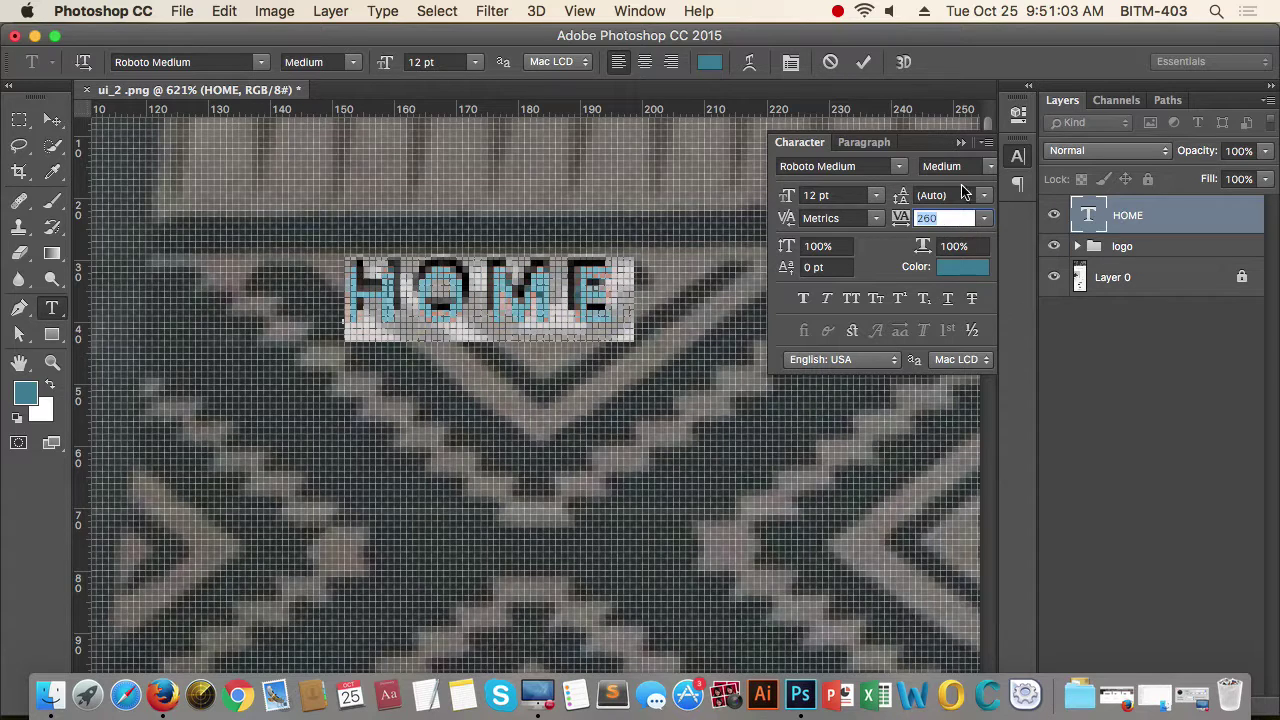
click(960, 142)
Move the HOME text up onto the baseline of the mockup's original HOME word
click(52, 119)
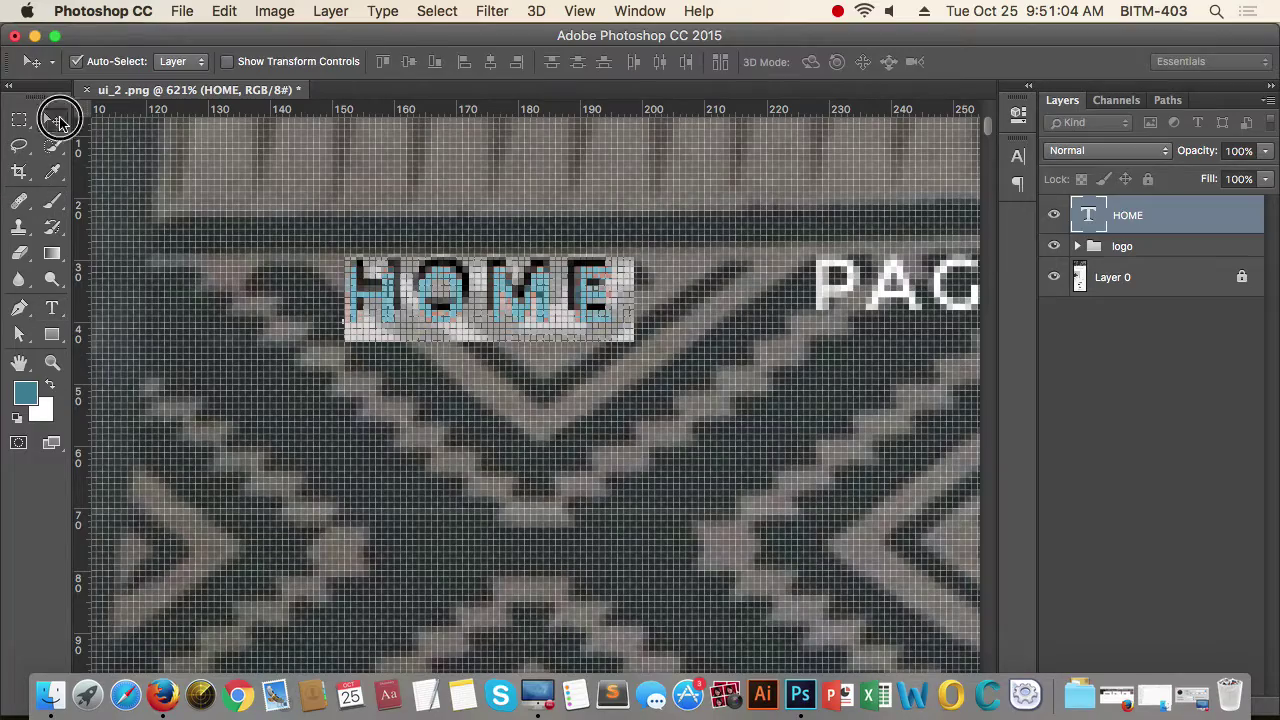
click(514, 459)
drag(335, 271, 444, 325)
Set the tracking of the HOME text to 200 and deselect its layer
key(t)
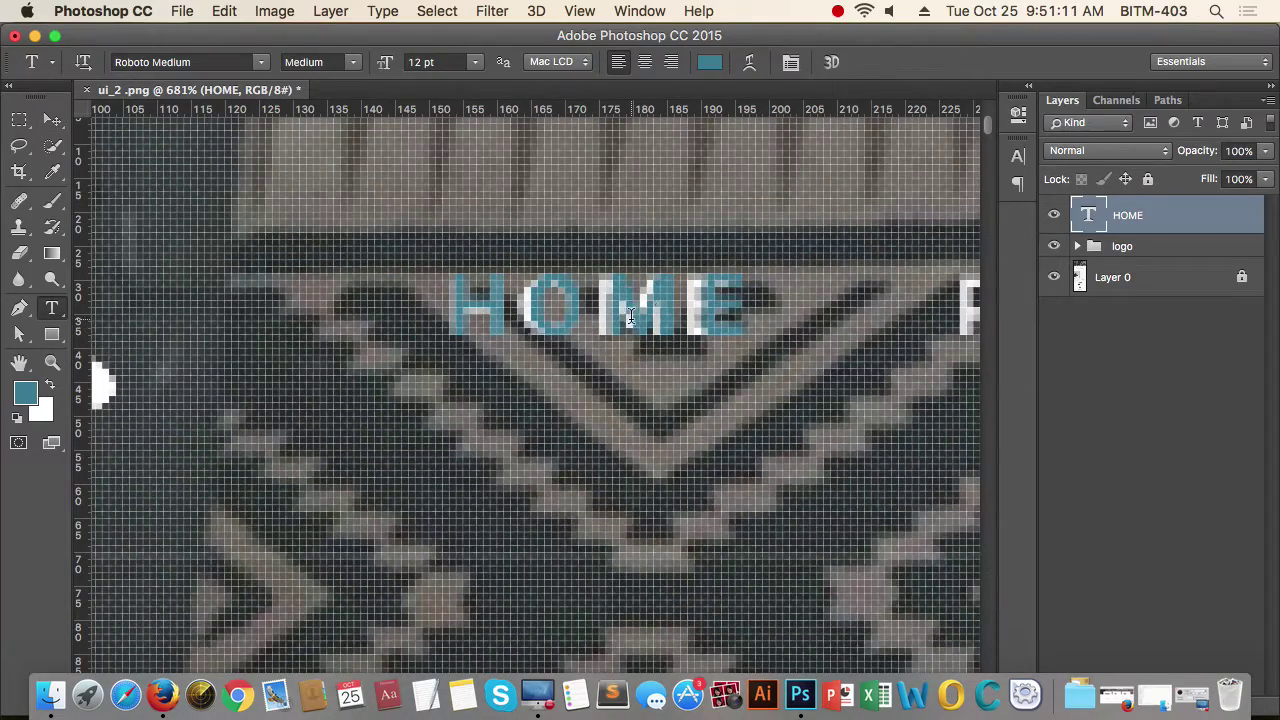
double_click(630, 318)
click(1019, 156)
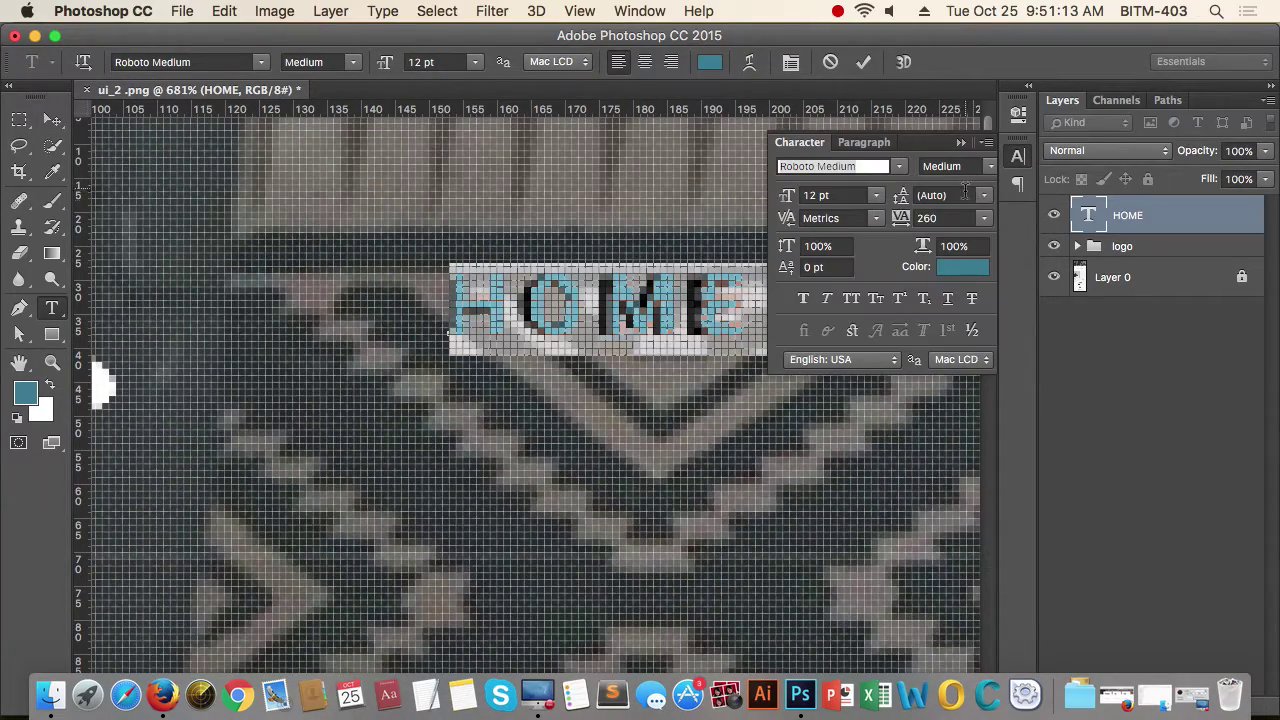
click(945, 218)
text(200)
key(Return)
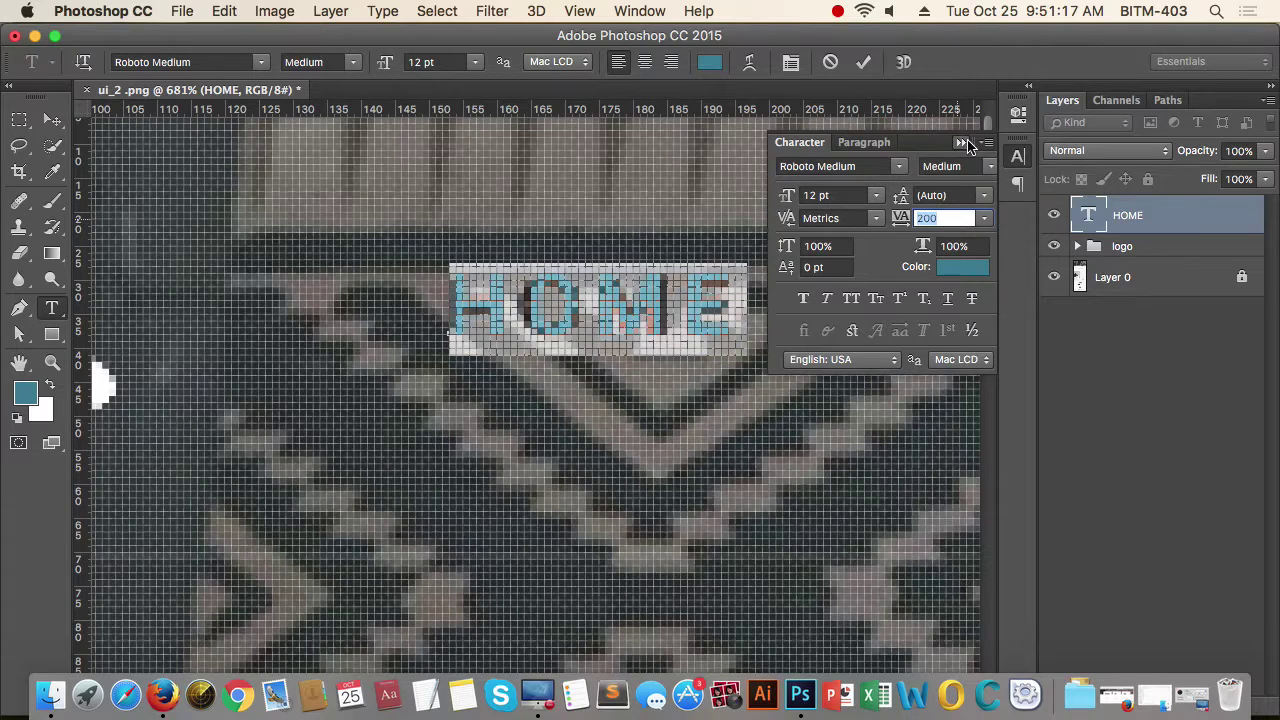
click(960, 142)
click(52, 120)
click(538, 422)
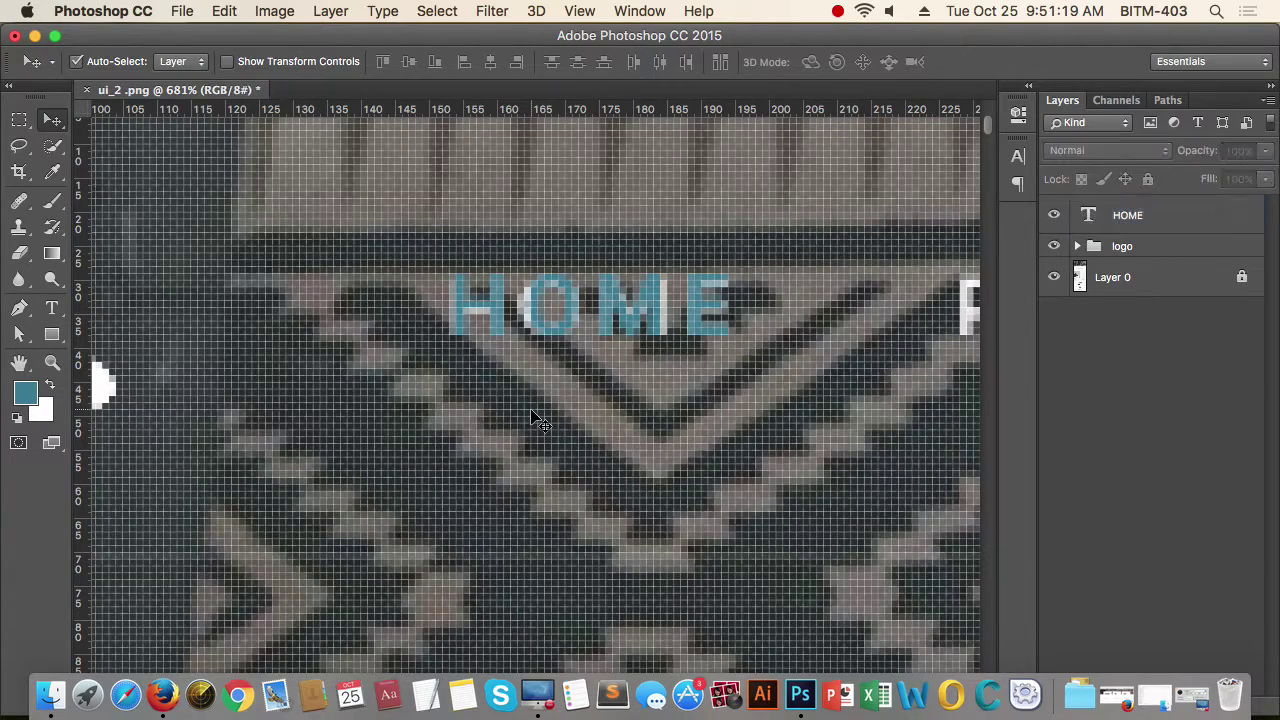
Duplicate the HOME text over the mockup's second menu item and change the copy to read "PAGES"
drag(600, 397, 531, 412)
drag(717, 427, 554, 394)
drag(459, 370, 773, 330)
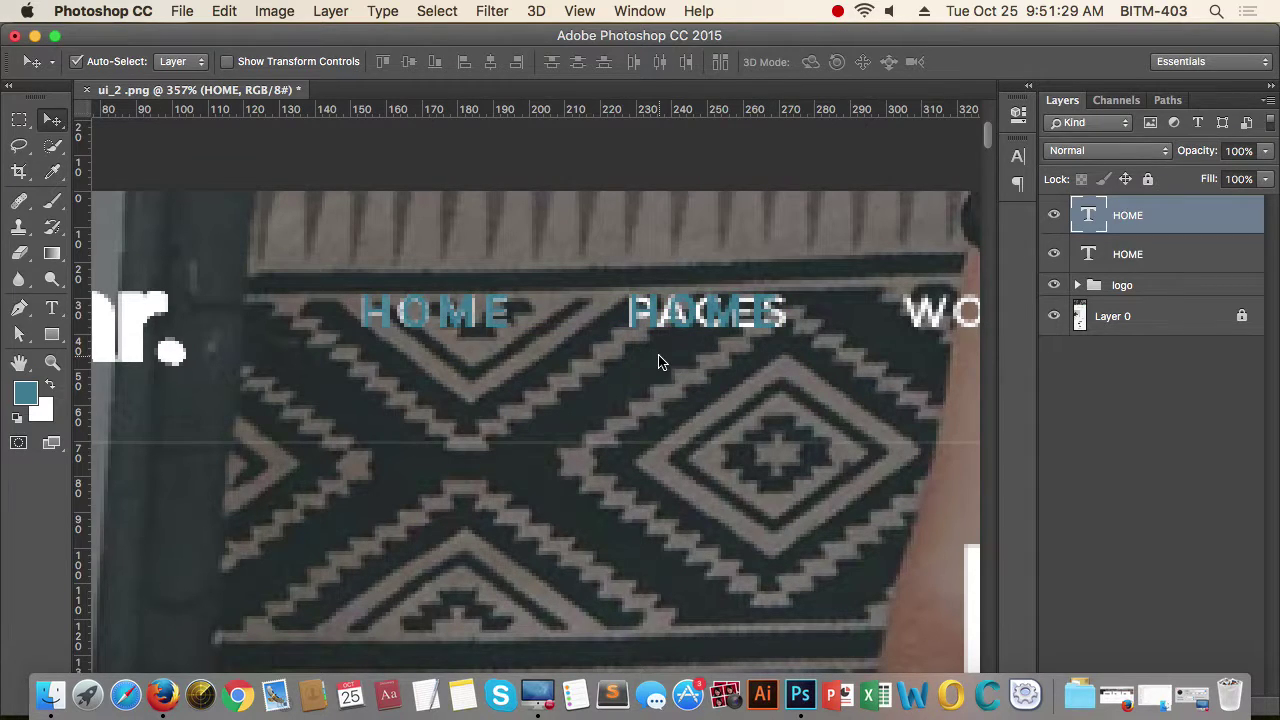
key(t)
double_click(668, 312)
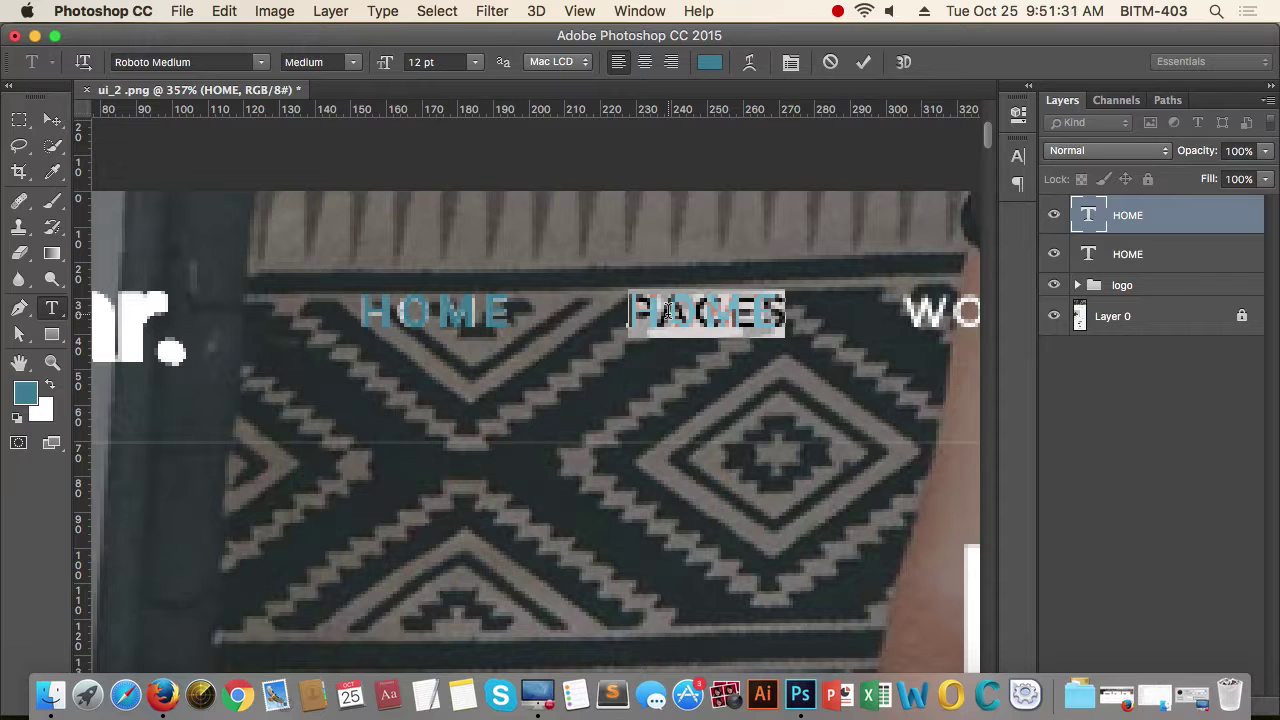
text(PAGES)
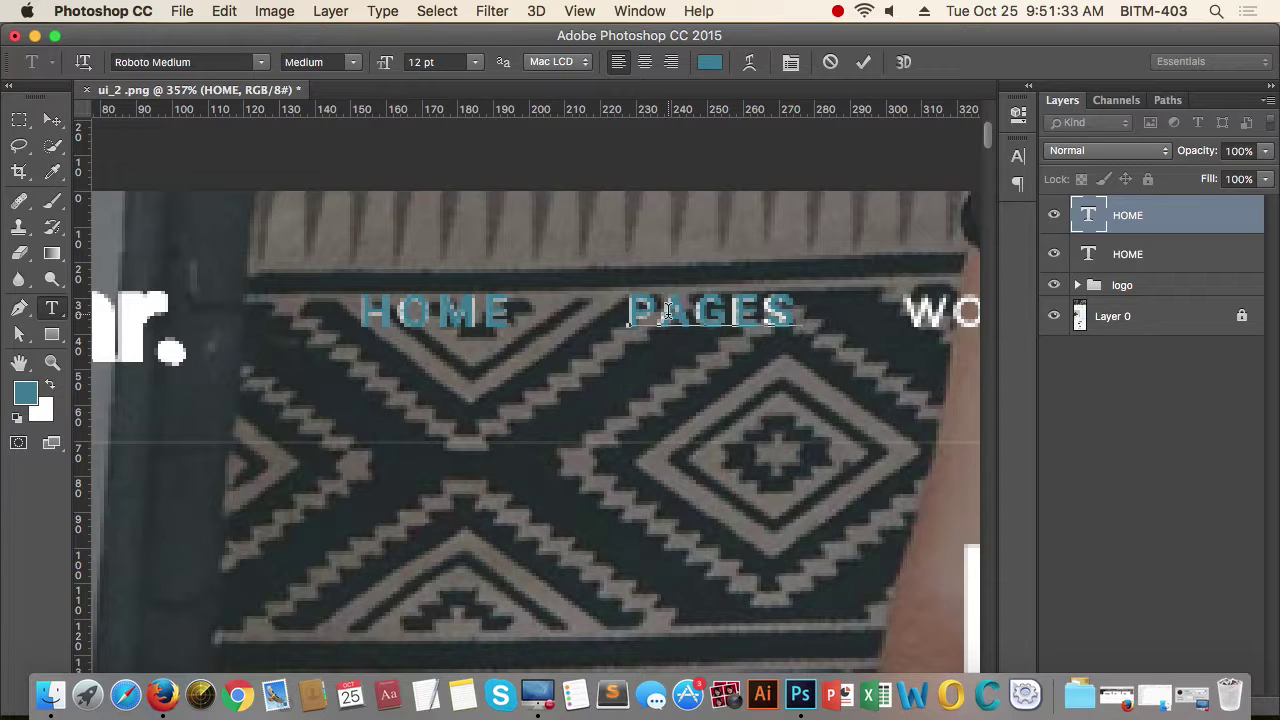
click(52, 119)
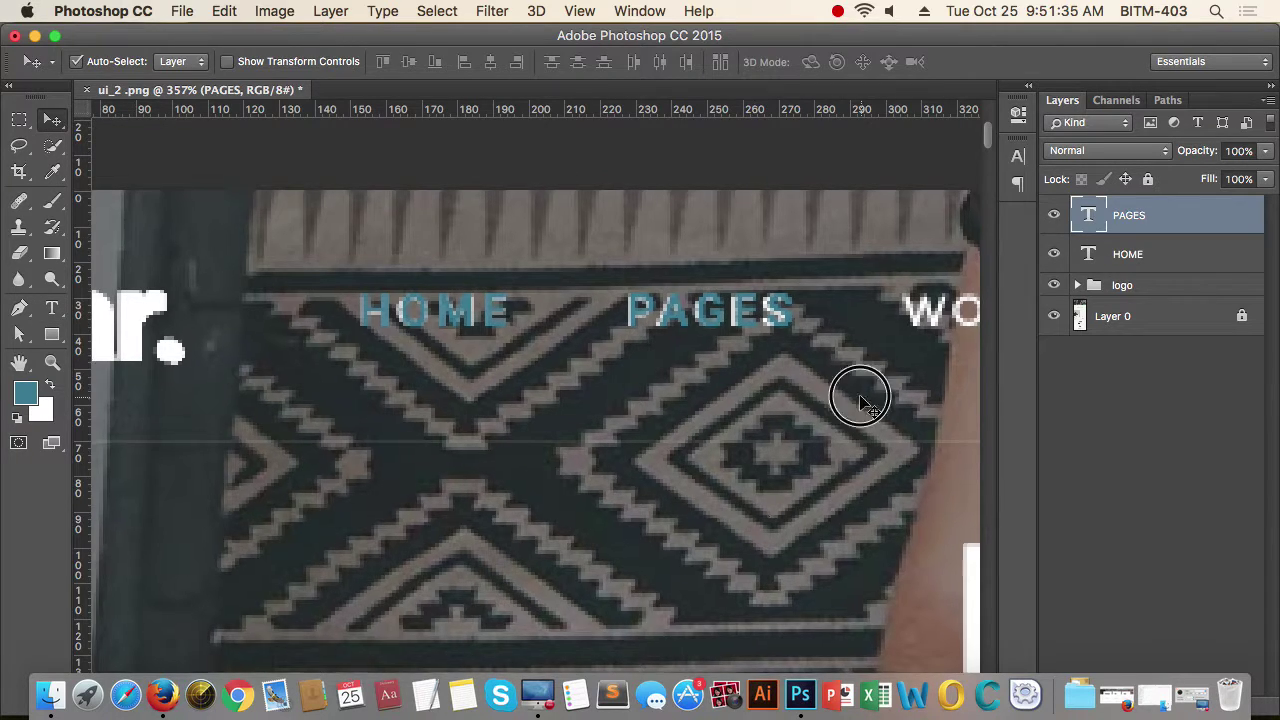
Compare the HOME and PAGES texts with the remaining menu items, and delete the separate PAGES text layer
drag(857, 394, 505, 410)
drag(418, 337, 415, 337)
key(super)
drag(424, 343, 421, 343)
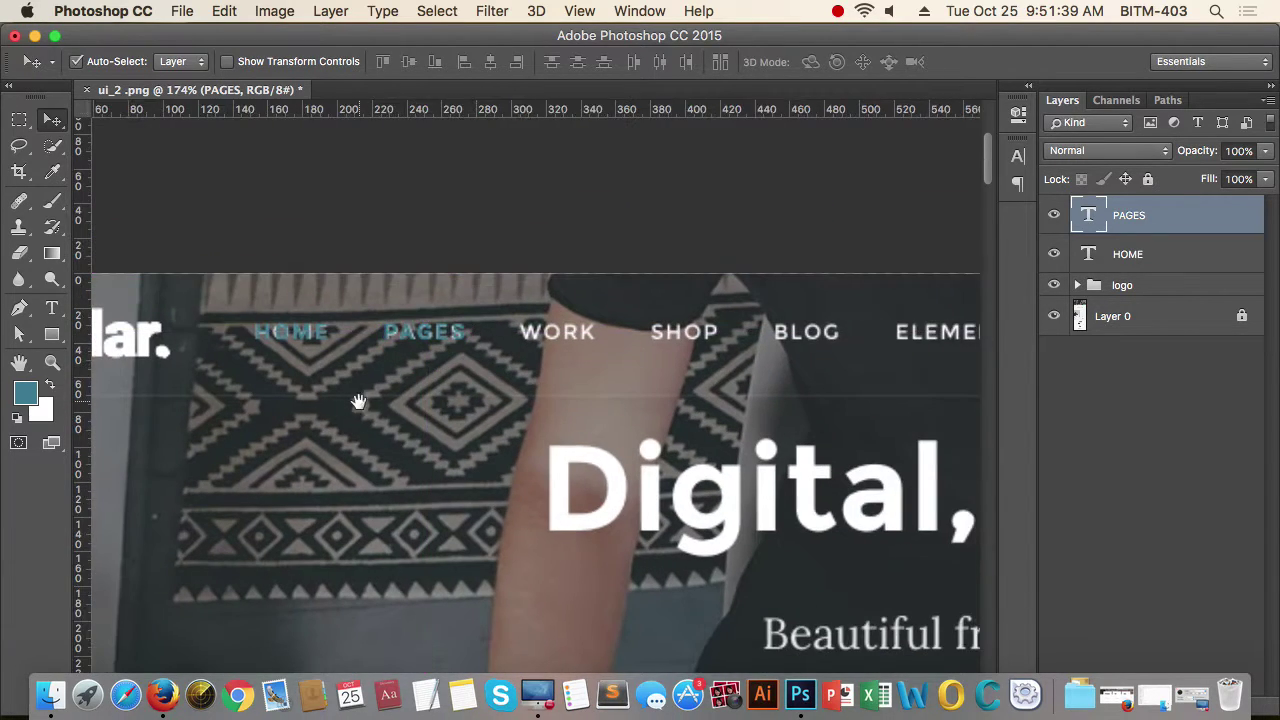
drag(361, 388, 549, 358)
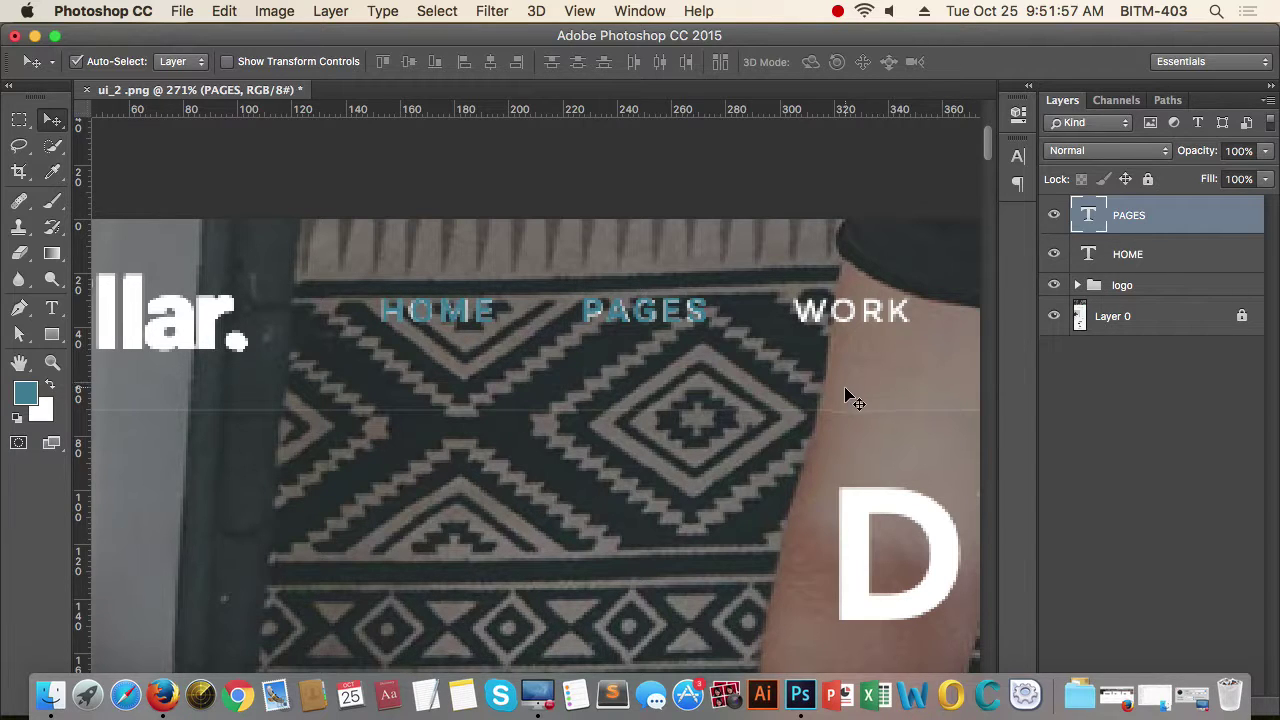
drag(795, 355, 685, 358)
drag(758, 370, 614, 365)
drag(700, 349, 680, 329)
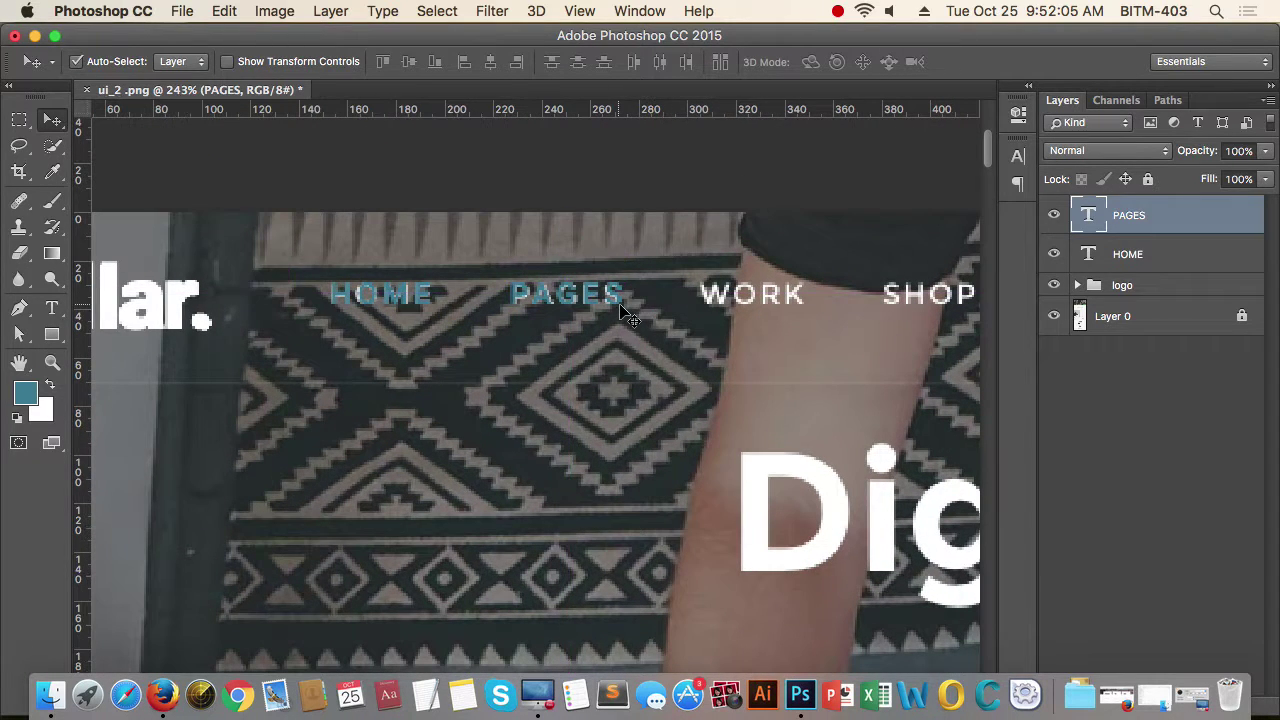
click(650, 320)
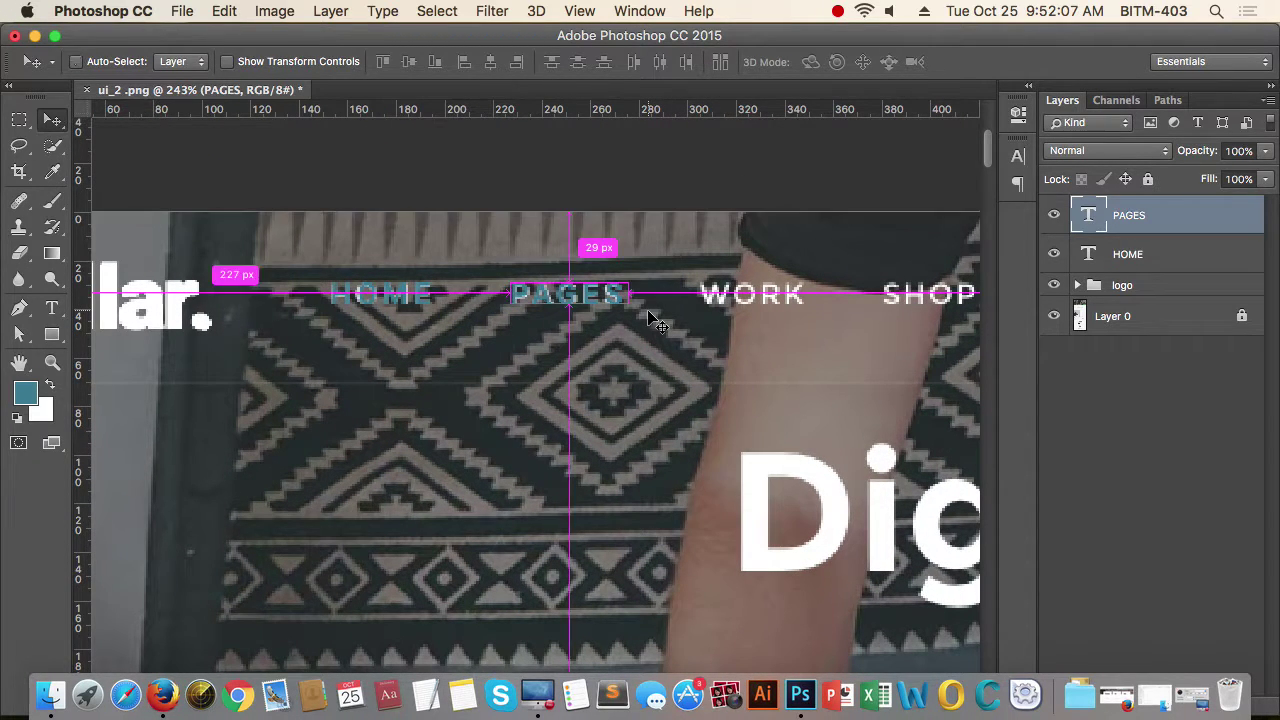
key(Delete)
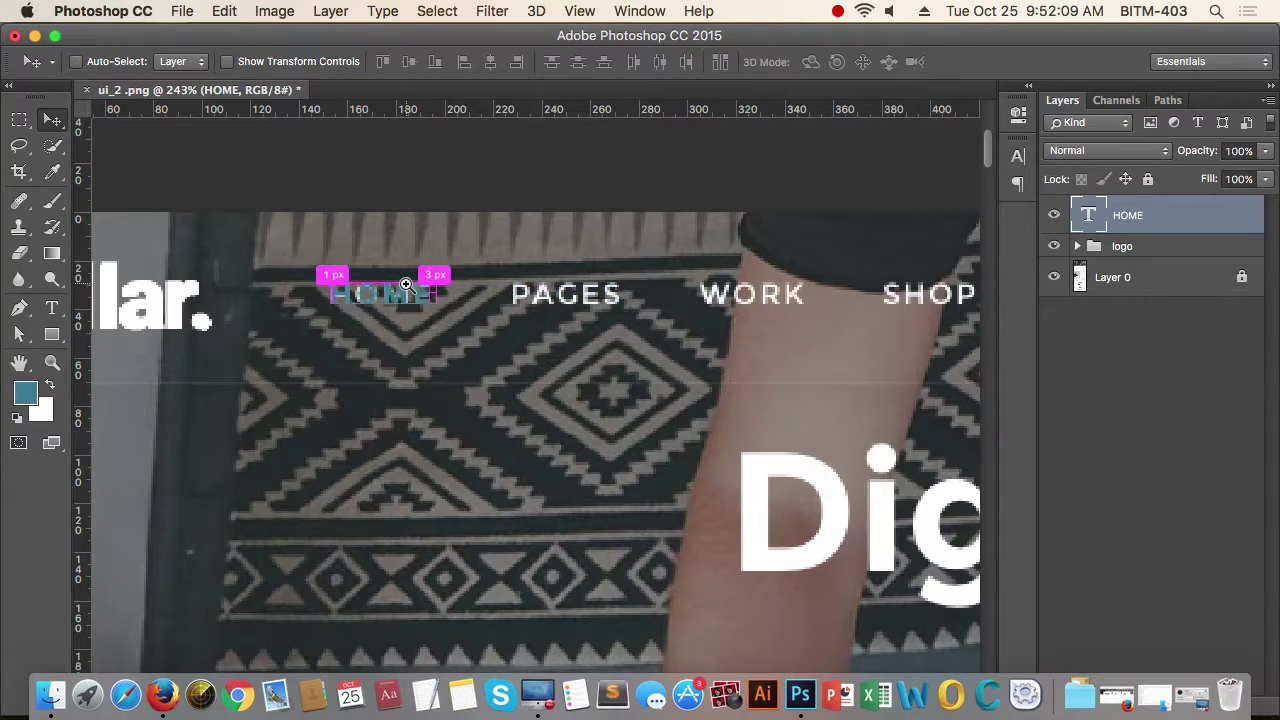
Try to extend the HOME text layer with a spaced "PAGES" aligned over the mockup's second menu item
drag(407, 284, 505, 305)
key(t)
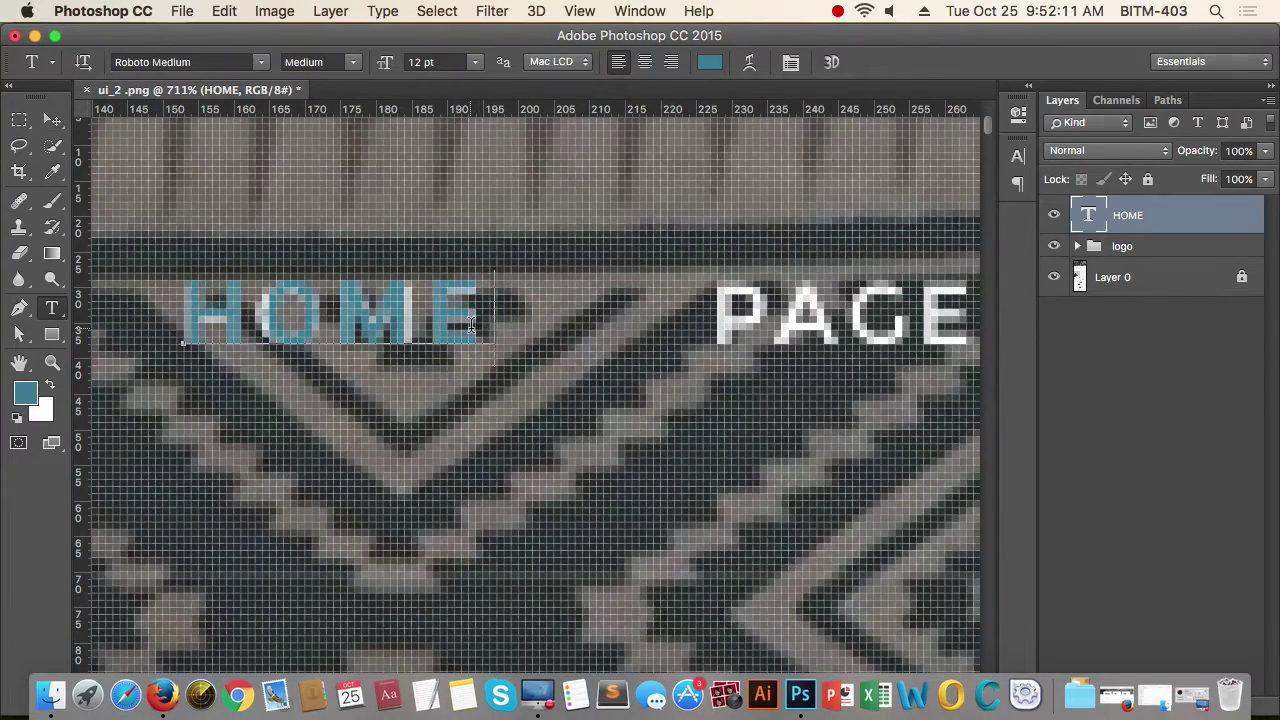
click(471, 325)
key(shift+Left)
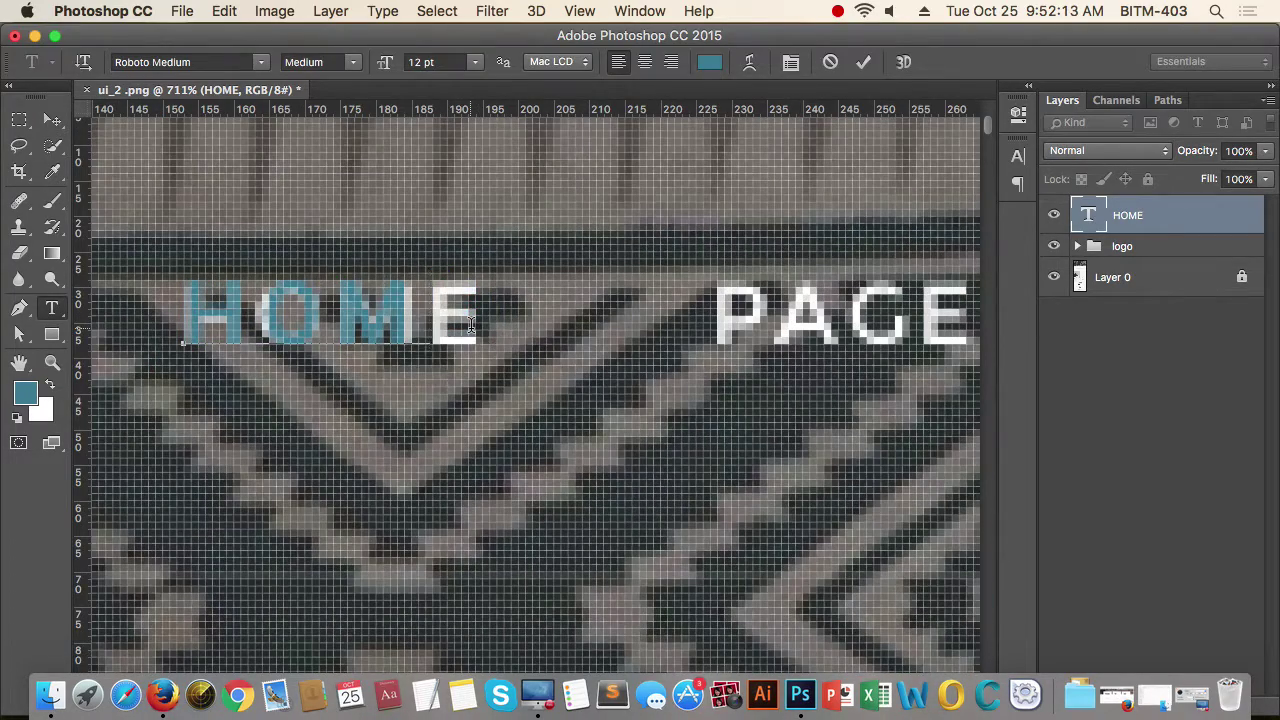
text(E)
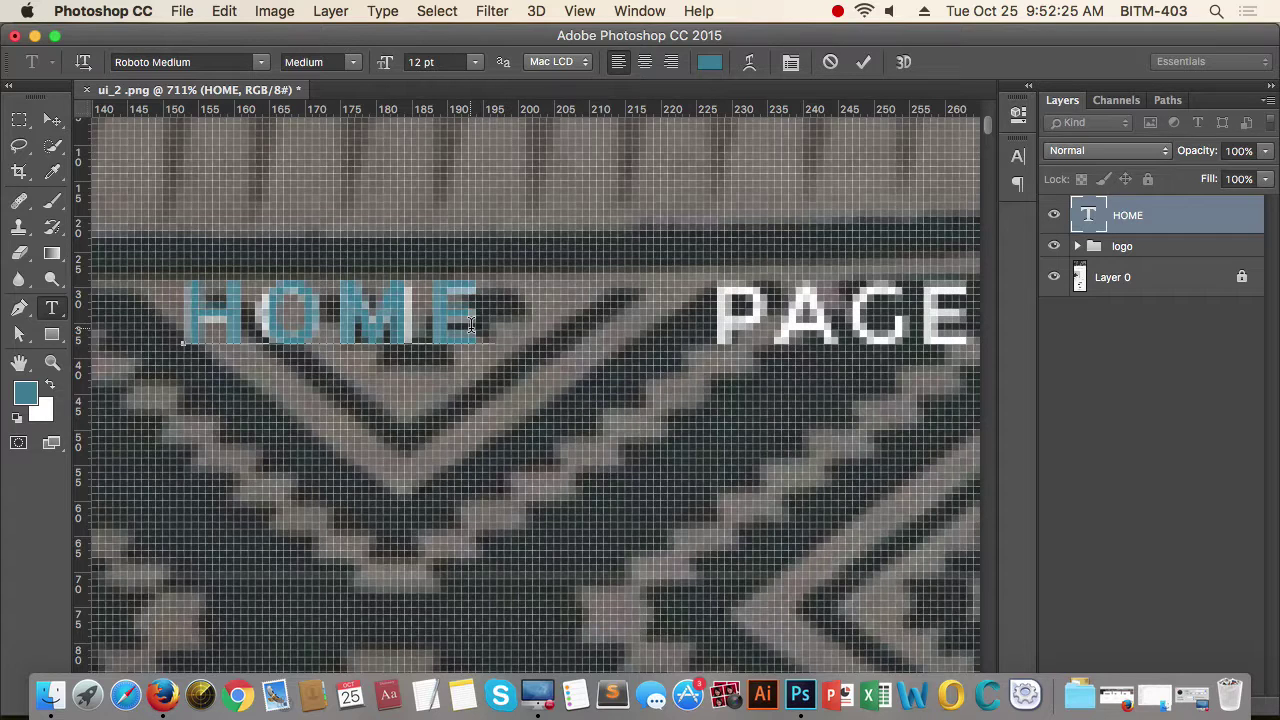
text(P)
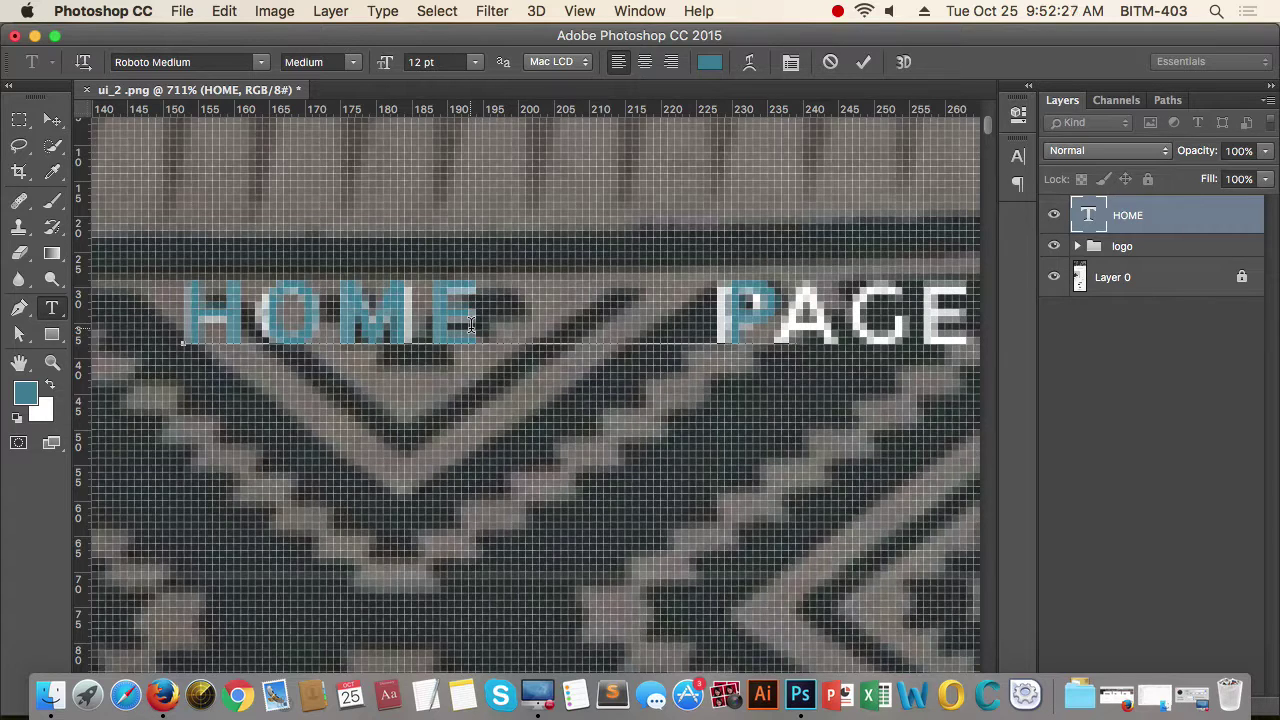
text(AGE)
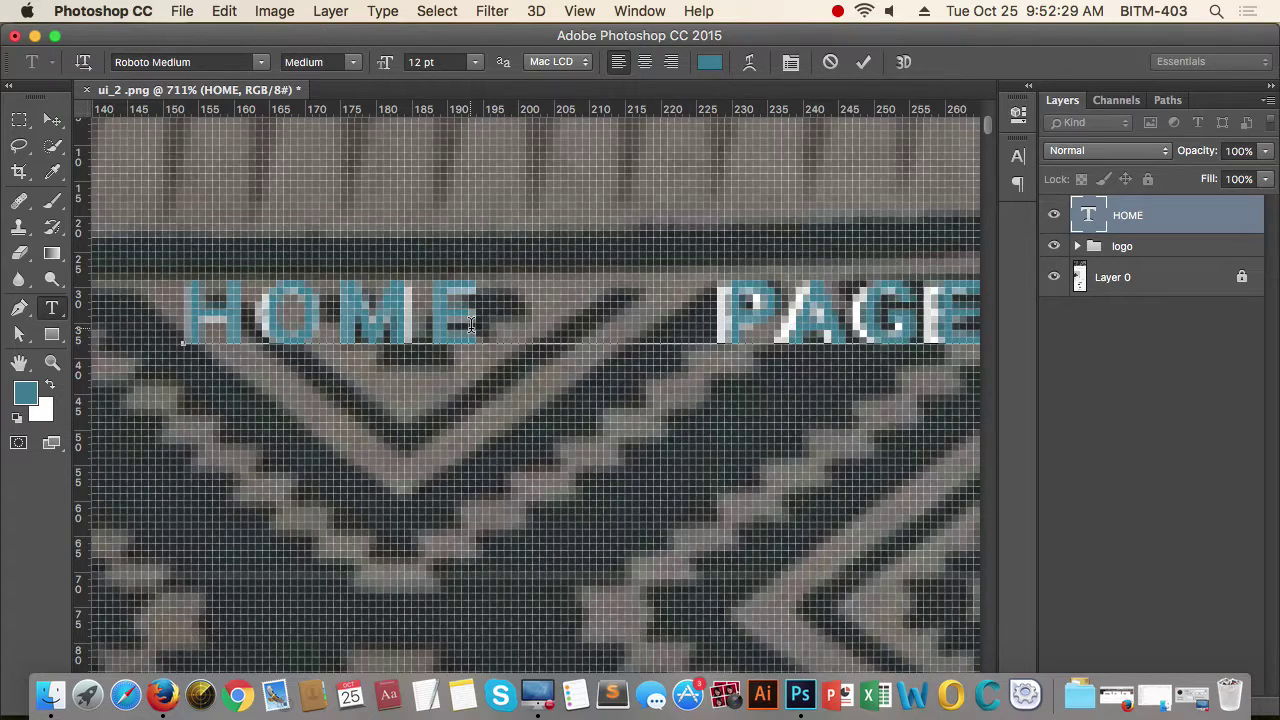
click(52, 119)
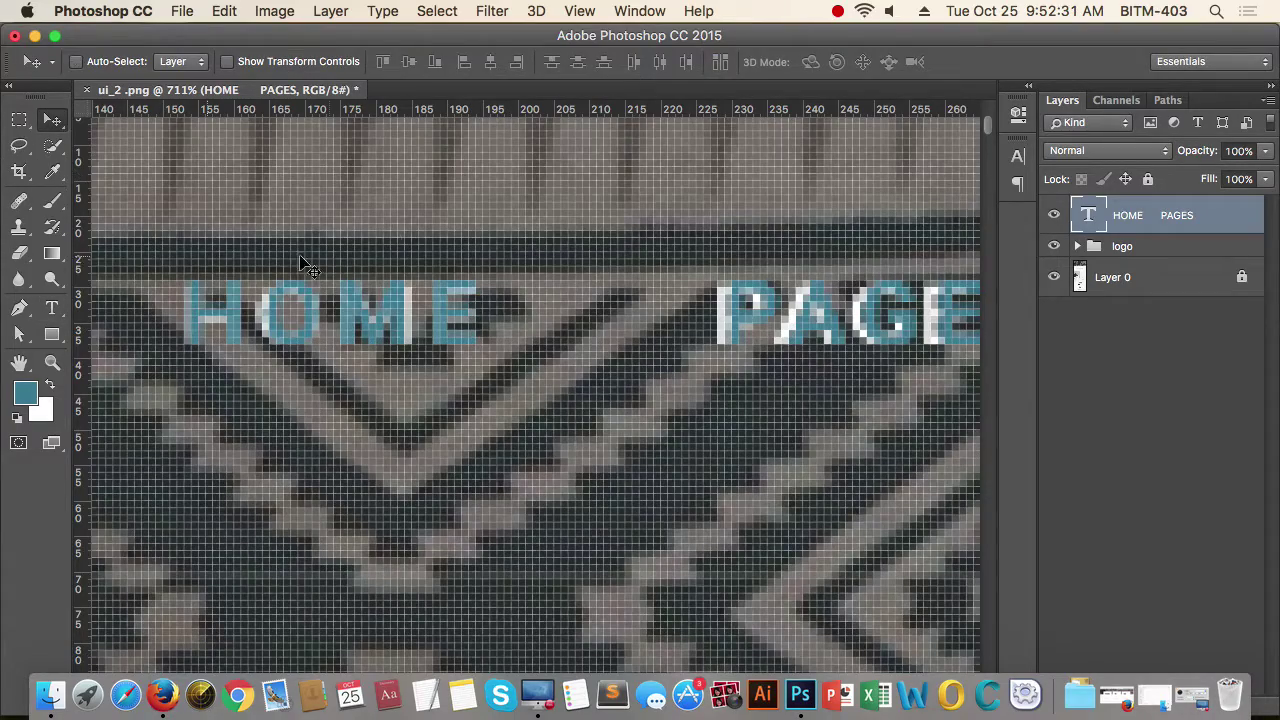
Try removing one space before PAGES in the combined menu text to match the mockup's position
click(322, 272)
scroll(568, 320, right, 1)
super+click(542, 293)
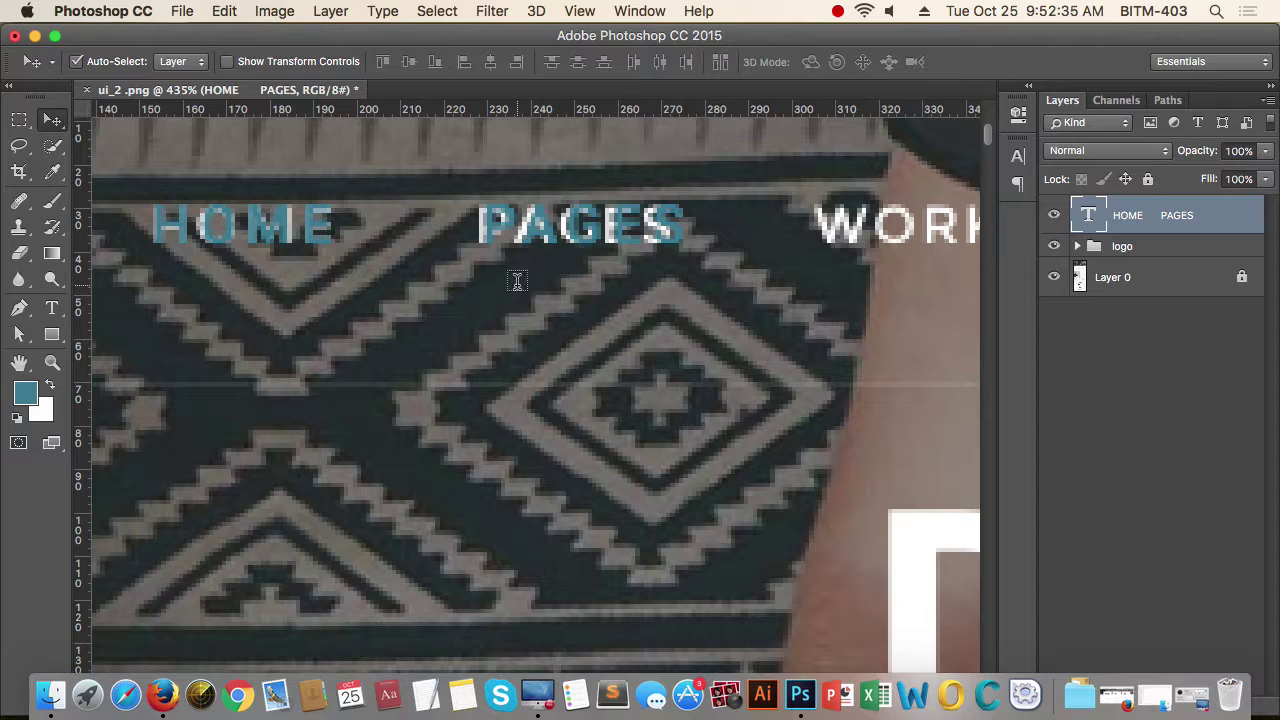
key(t)
click(484, 232)
key(BackSpace)
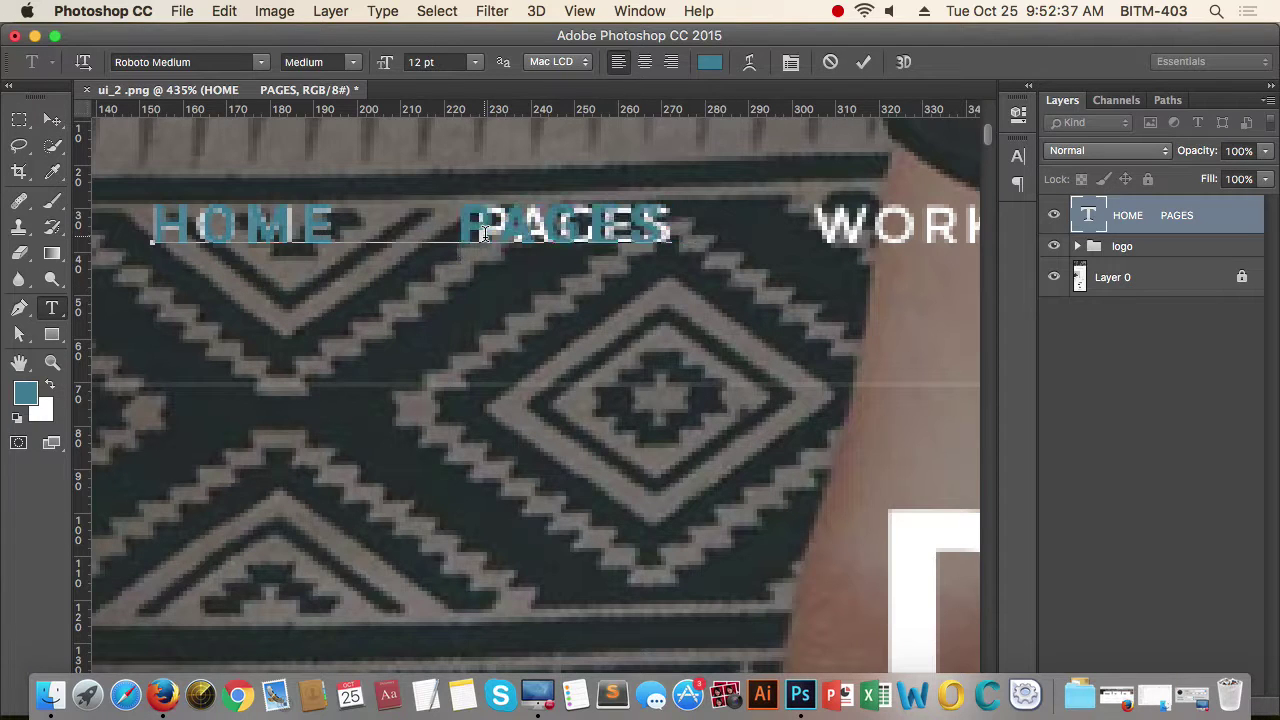
click(52, 119)
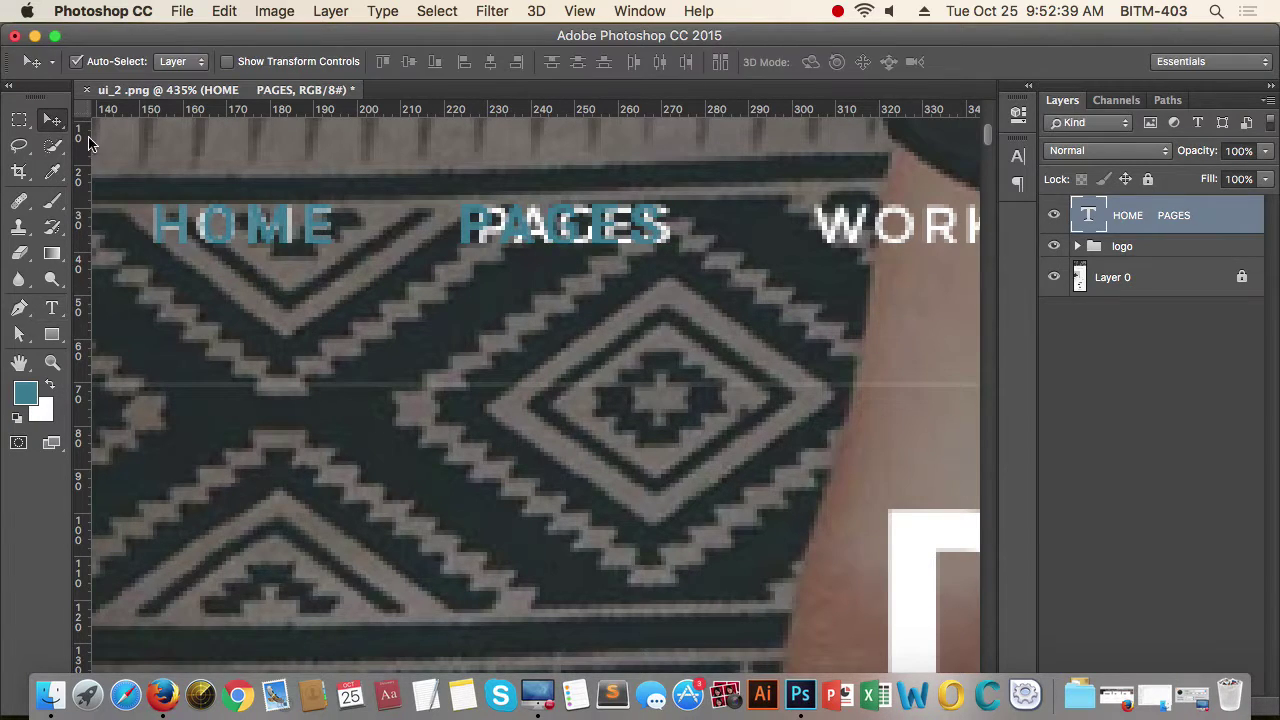
Undo the combined menu text and the earlier deletion, restoring separate HOME and PAGES text layers
key(alt+super+z)
key(alt+super+z)
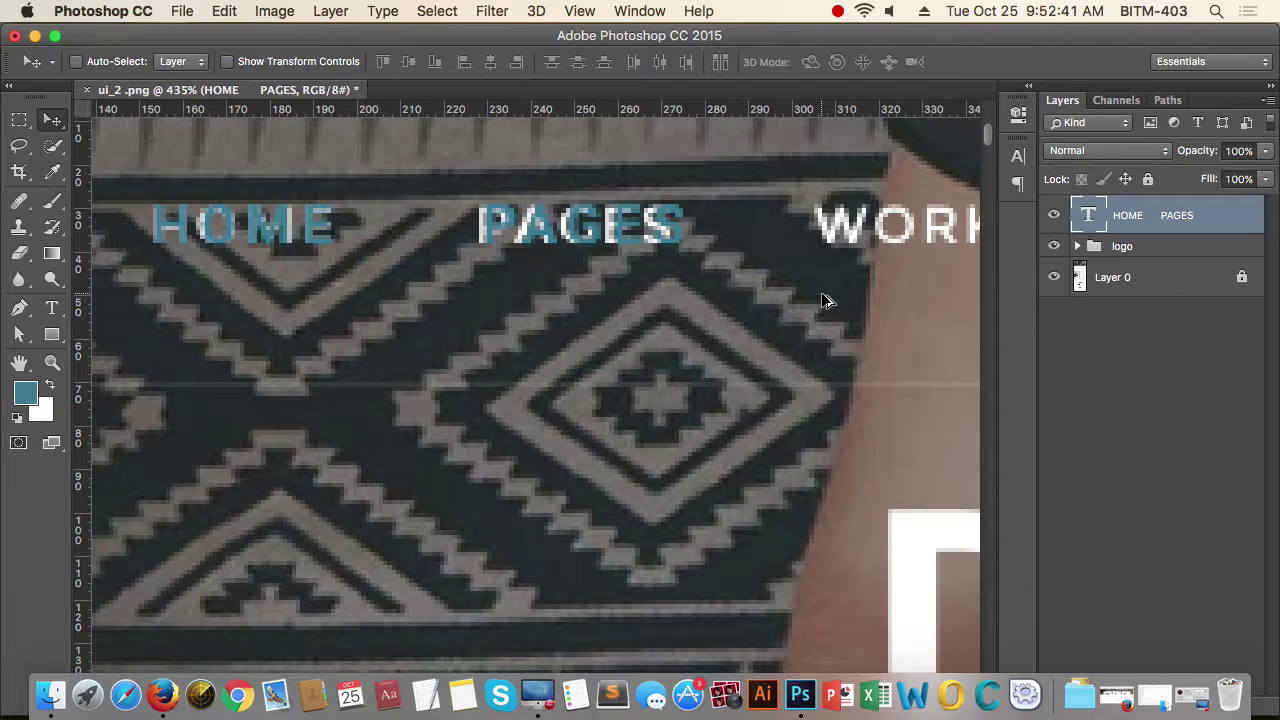
key(super+shift+z)
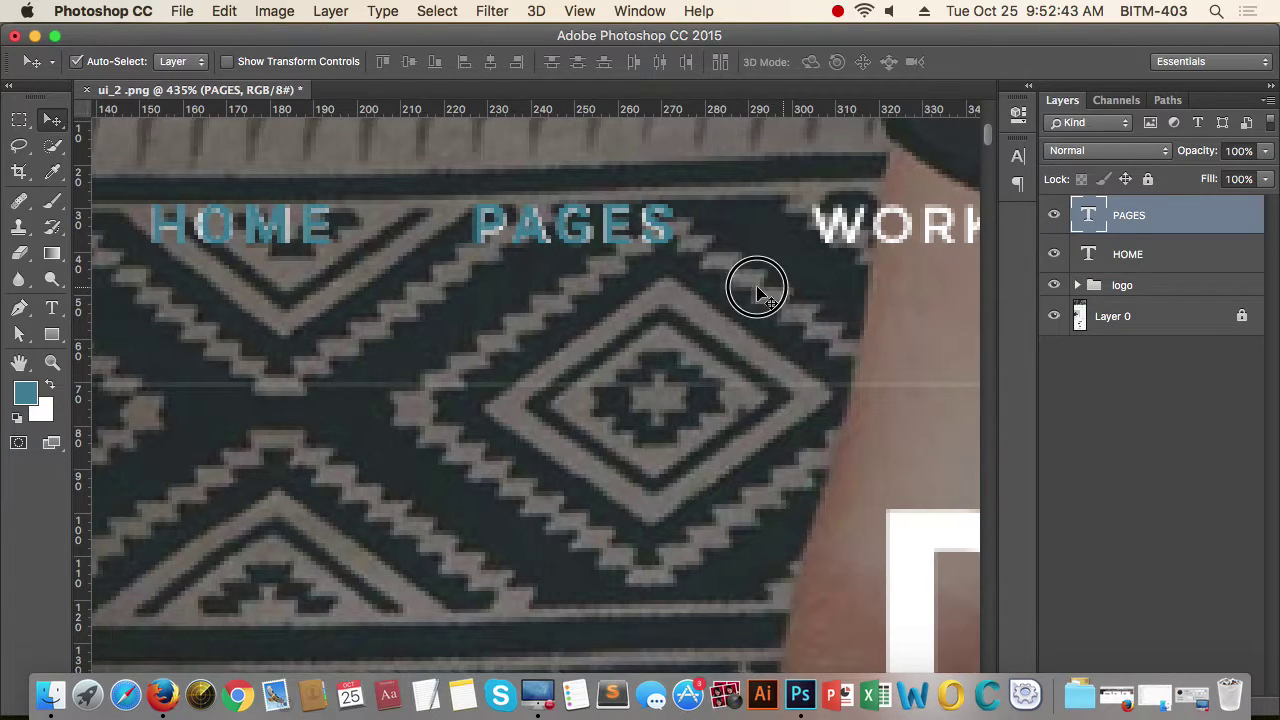
drag(751, 286, 558, 305)
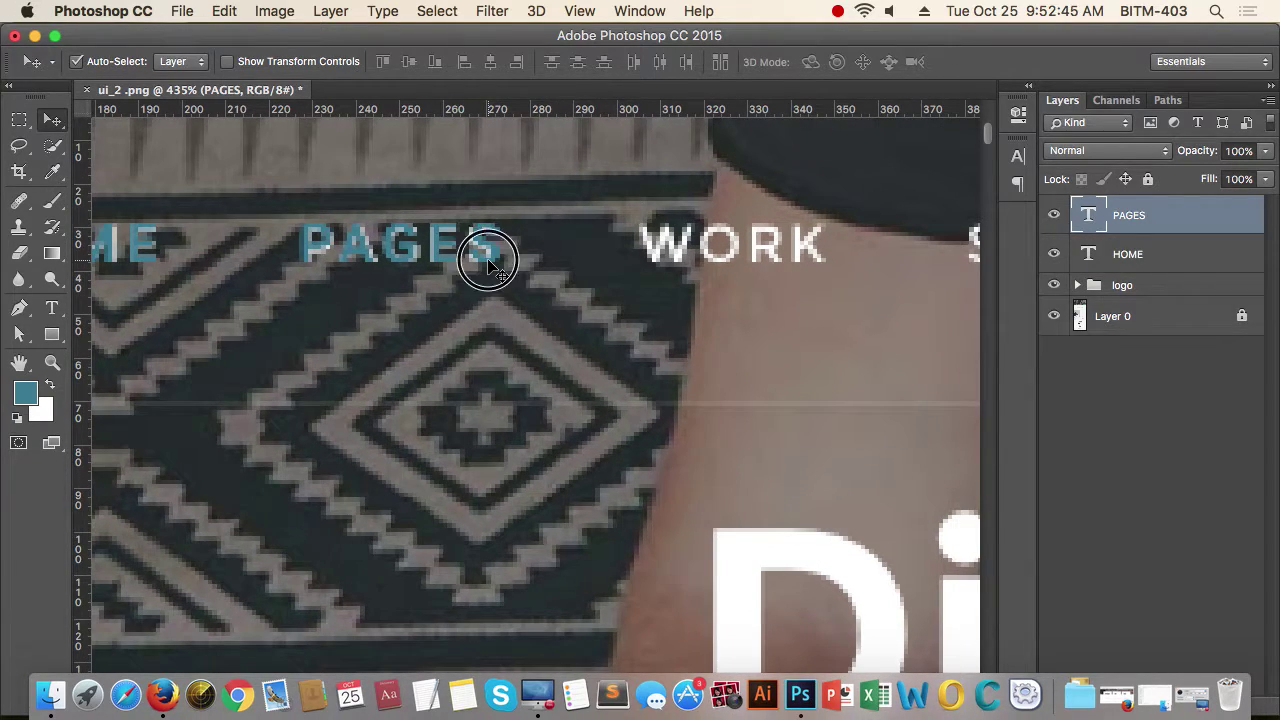
drag(487, 258, 659, 258)
key(super+z)
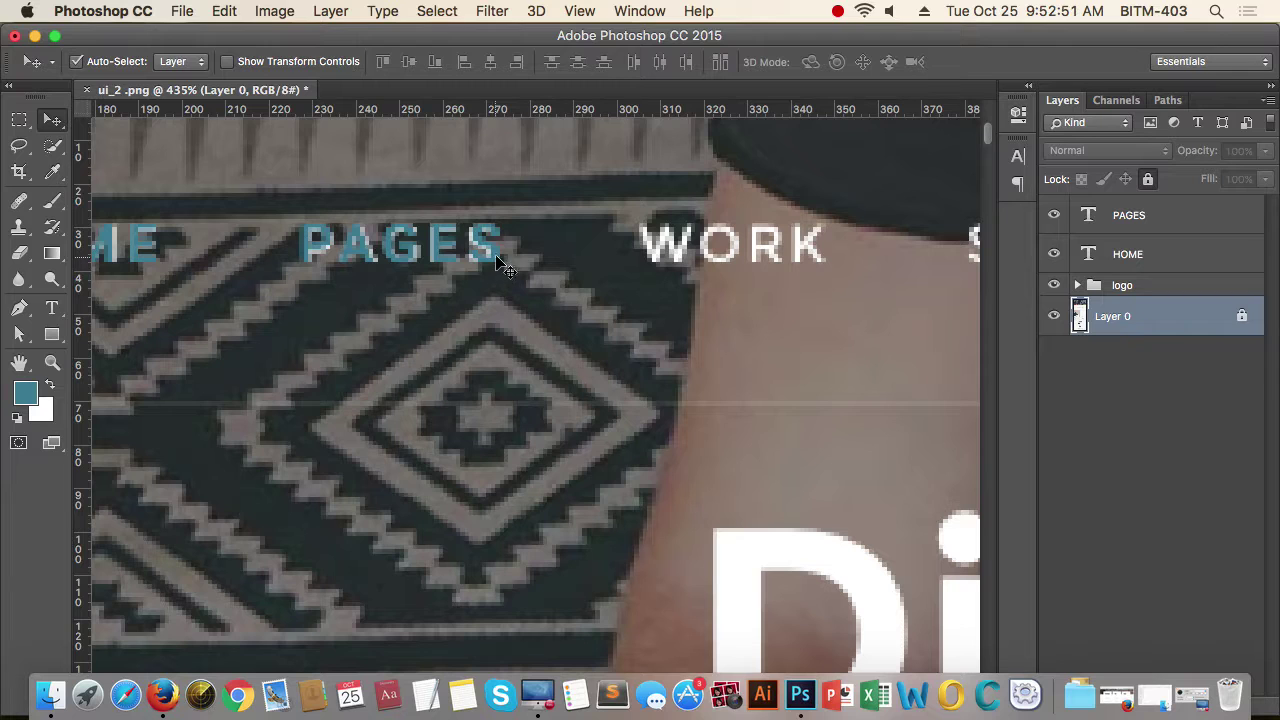
super+click(497, 251)
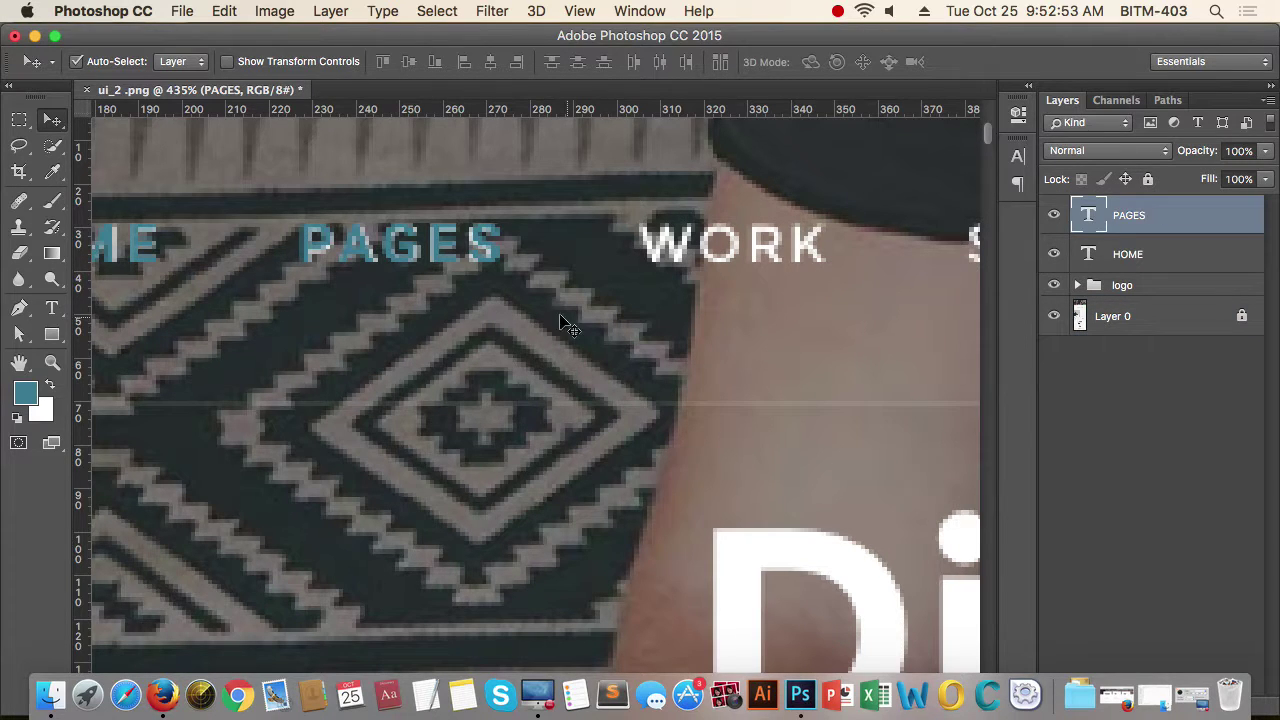
drag(495, 258, 598, 256)
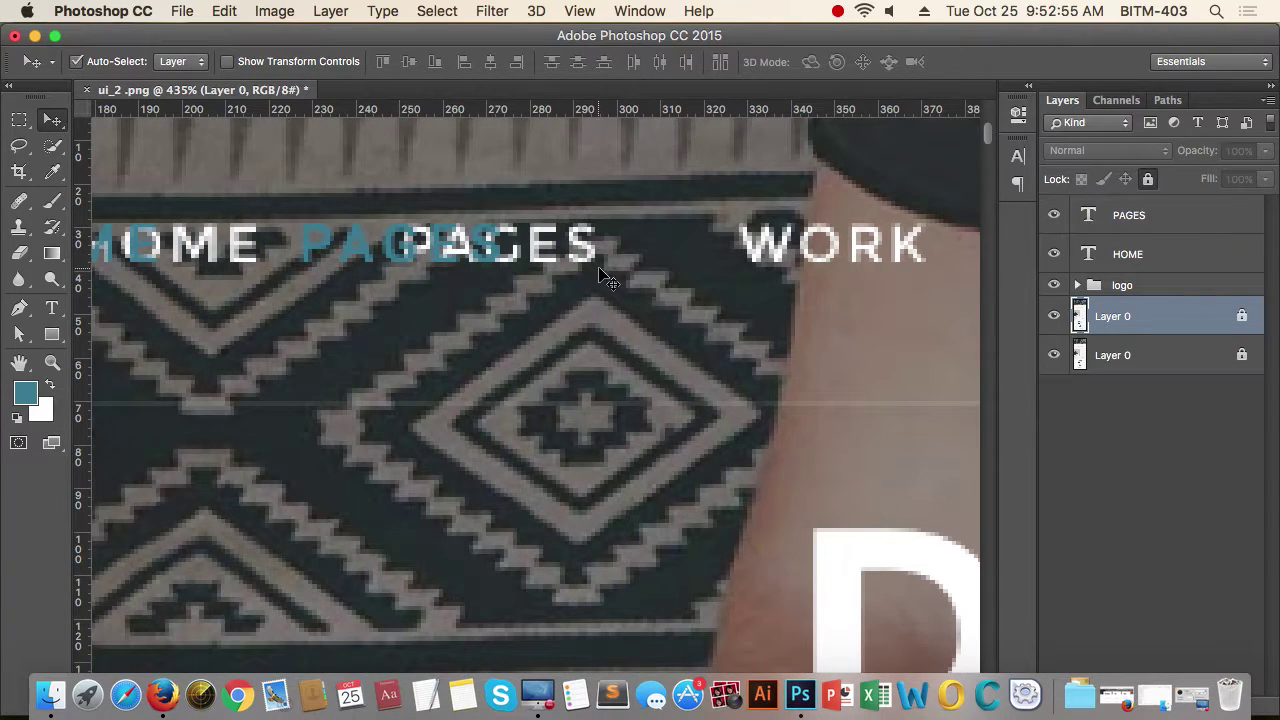
key(super+z)
Duplicate the PAGES text over the mockup's third menu item and change the copy to read "WORK"
click(1155, 230)
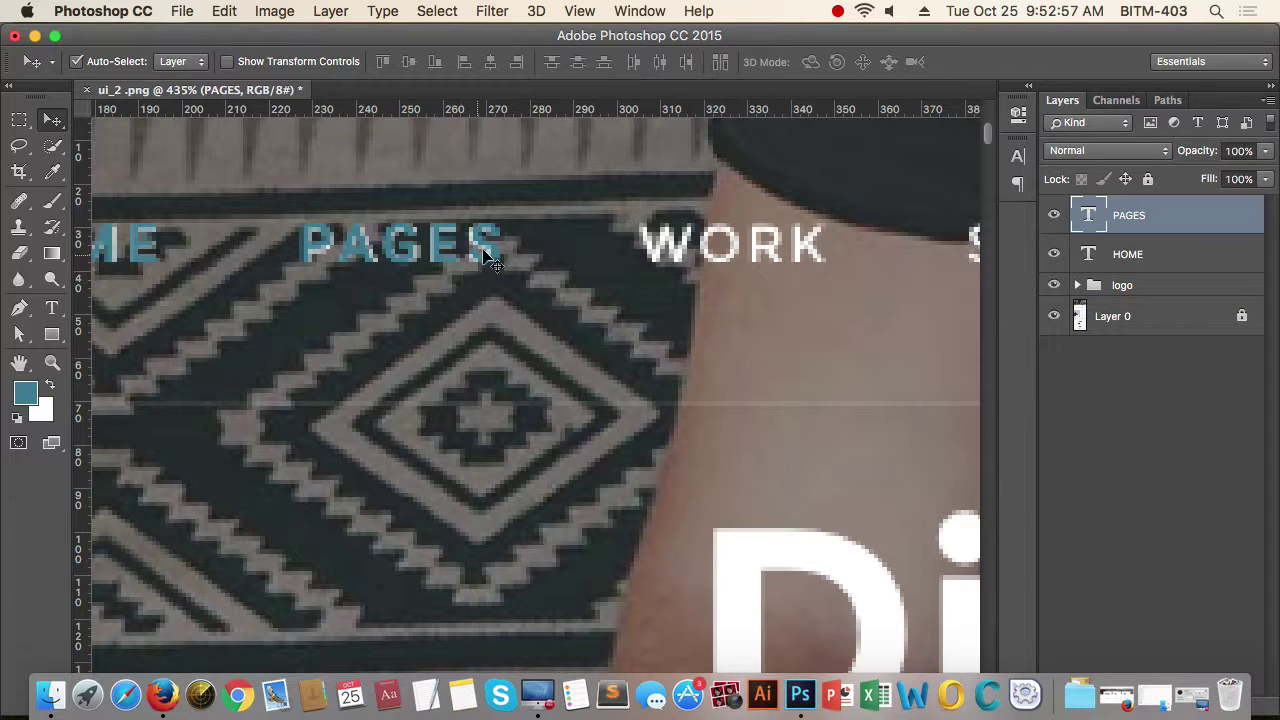
drag(500, 258, 724, 258)
key(super+z)
drag(500, 251, 841, 247)
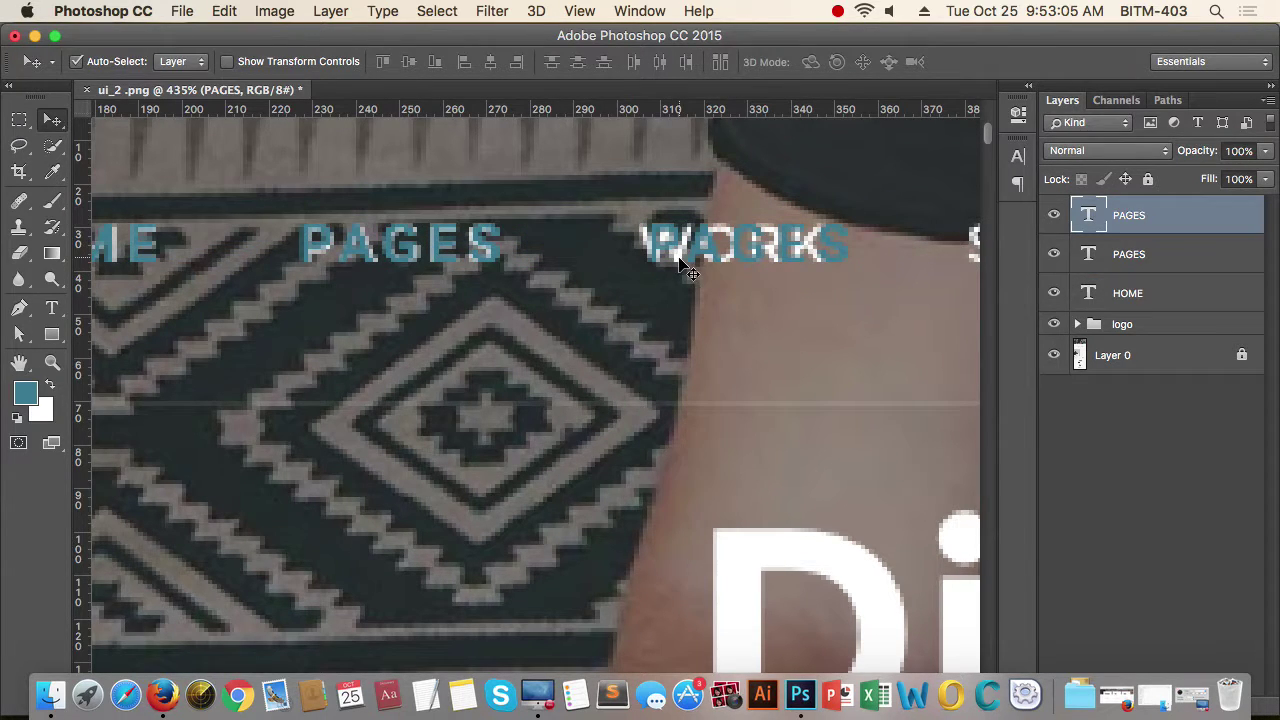
key(t)
double_click(740, 245)
text(WORK)
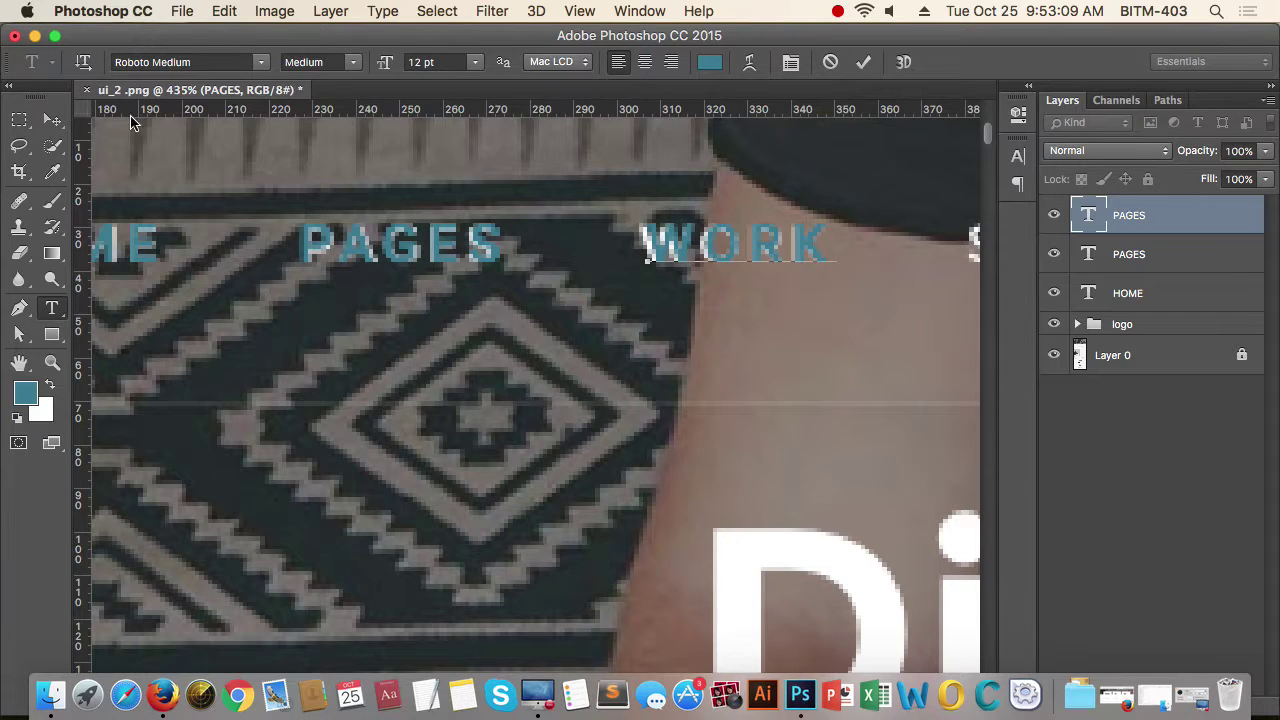
click(52, 119)
Duplicate the WORK text over the mockup's fourth menu item and change the copy to read "SHOP"
scroll(680, 418, down, 8)
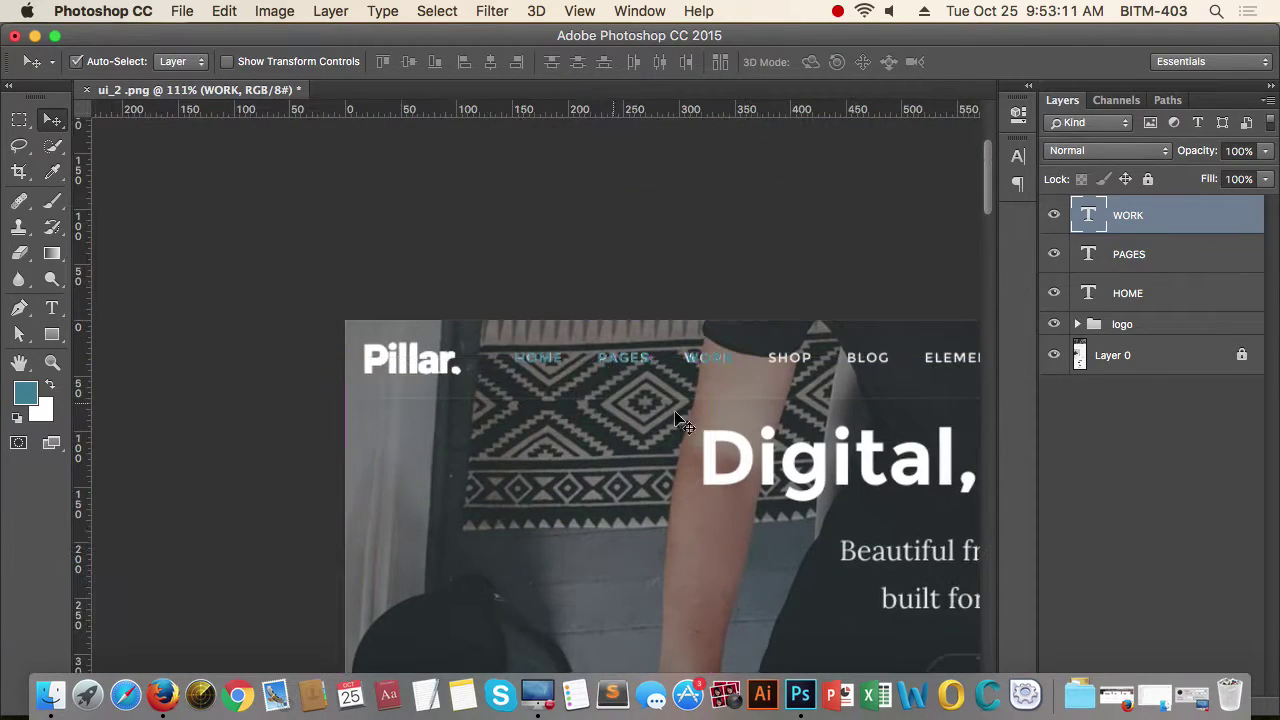
scroll(680, 418, up, 8)
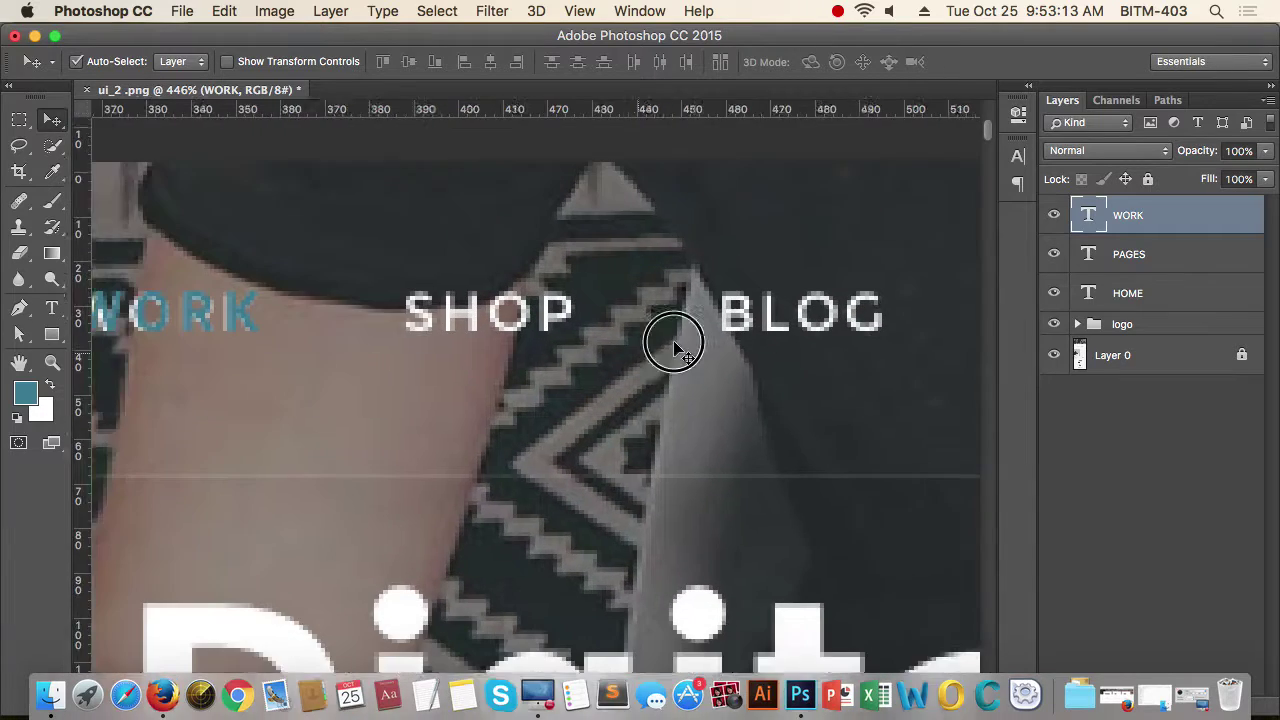
scroll(674, 350, left, 5)
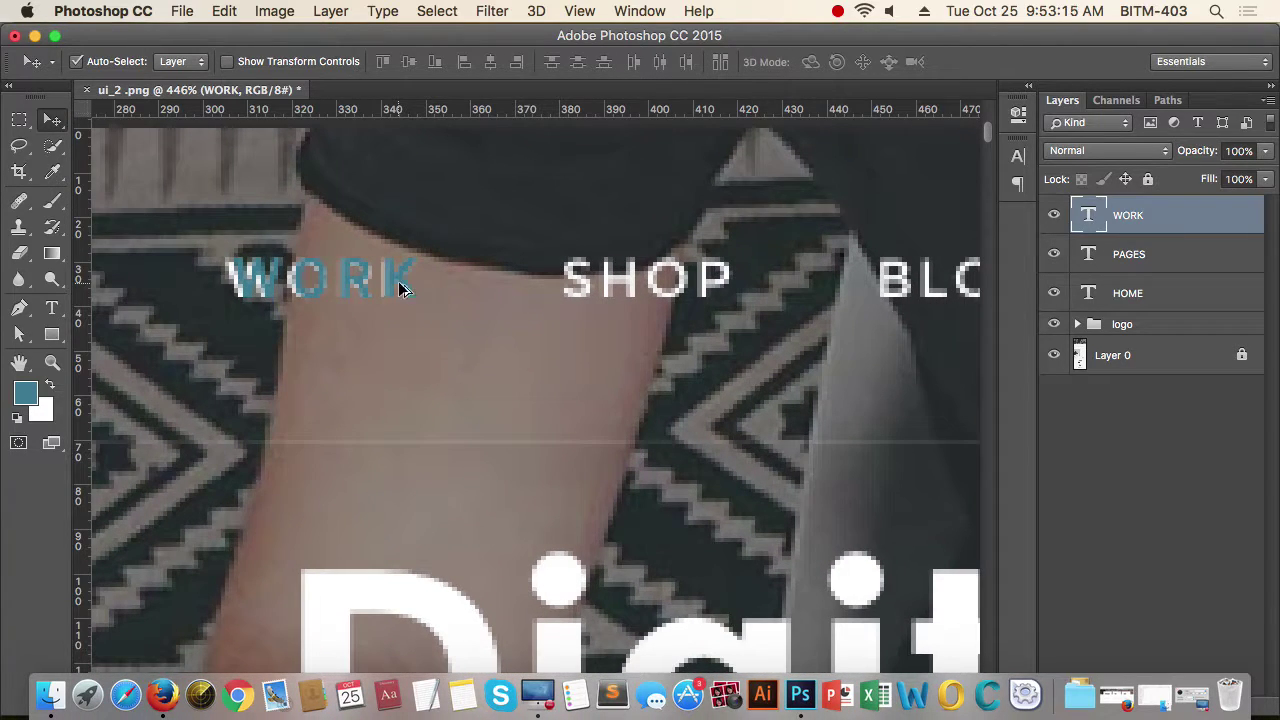
drag(400, 288, 725, 287)
key(t)
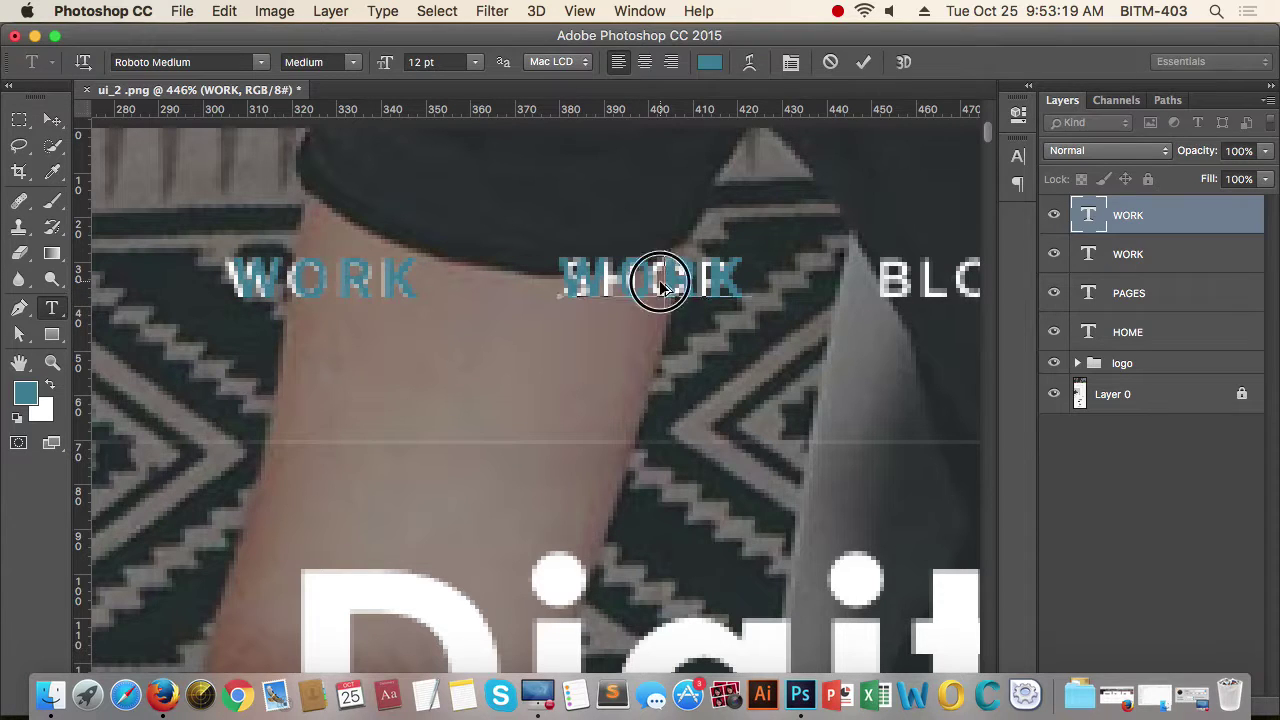
double_click(657, 278)
text(SHOP)
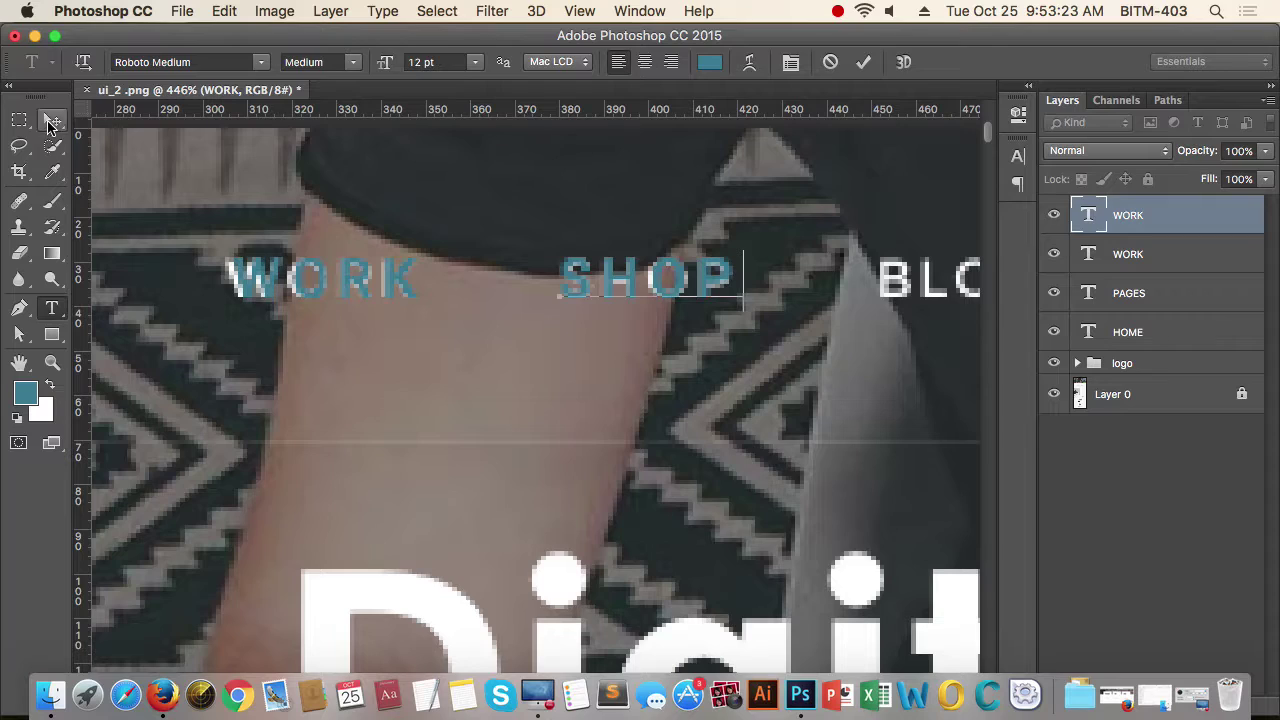
click(50, 122)
drag(676, 370, 588, 370)
drag(755, 357, 610, 360)
drag(523, 356, 712, 317)
key(super+z)
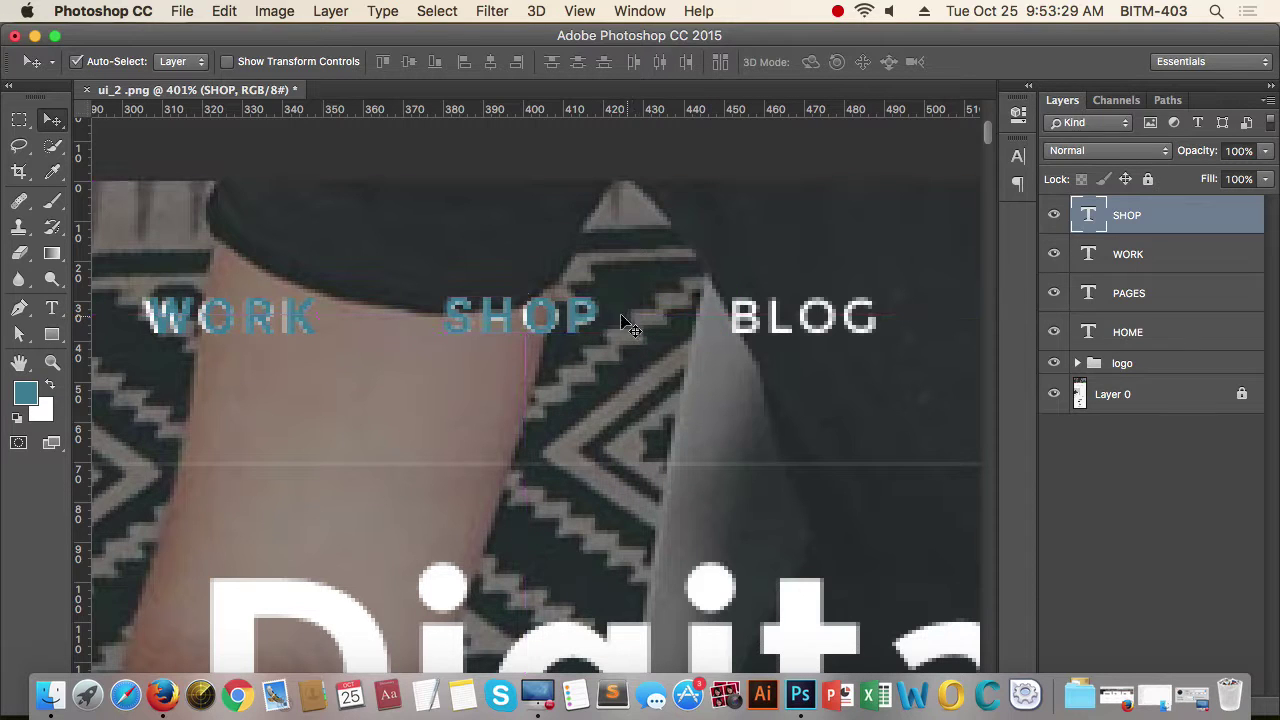
drag(630, 328, 880, 314)
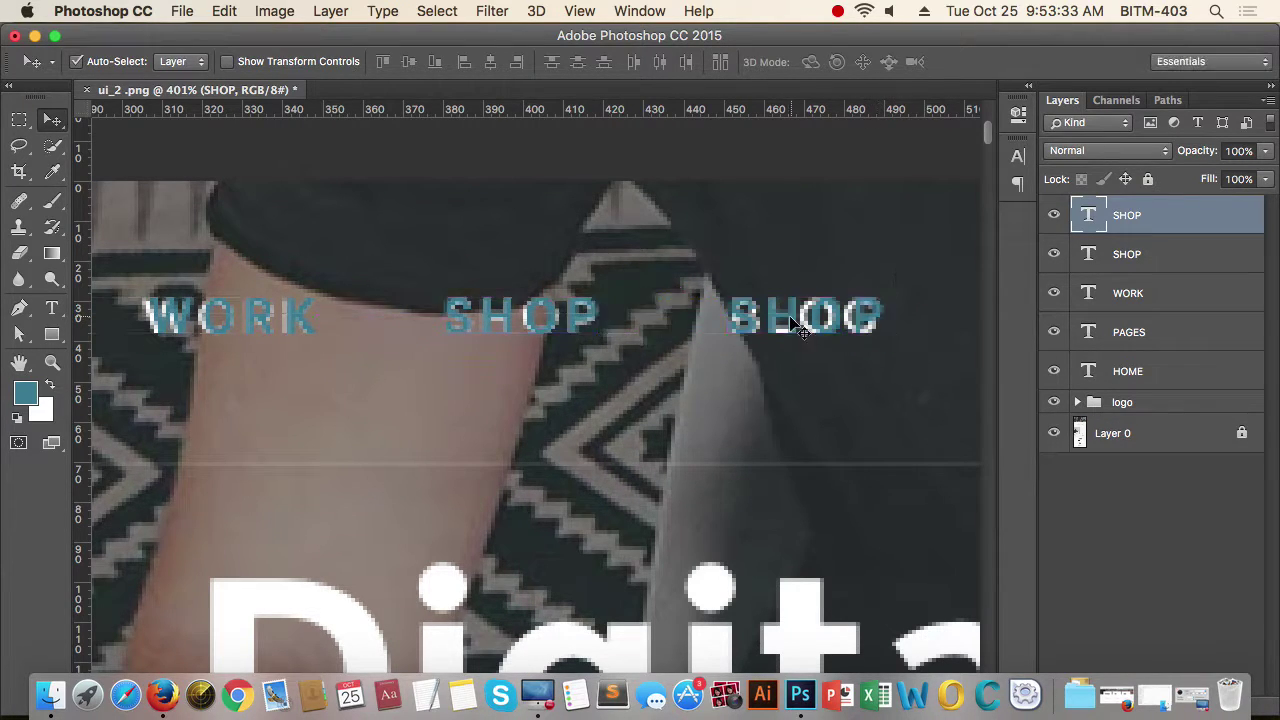
key(t)
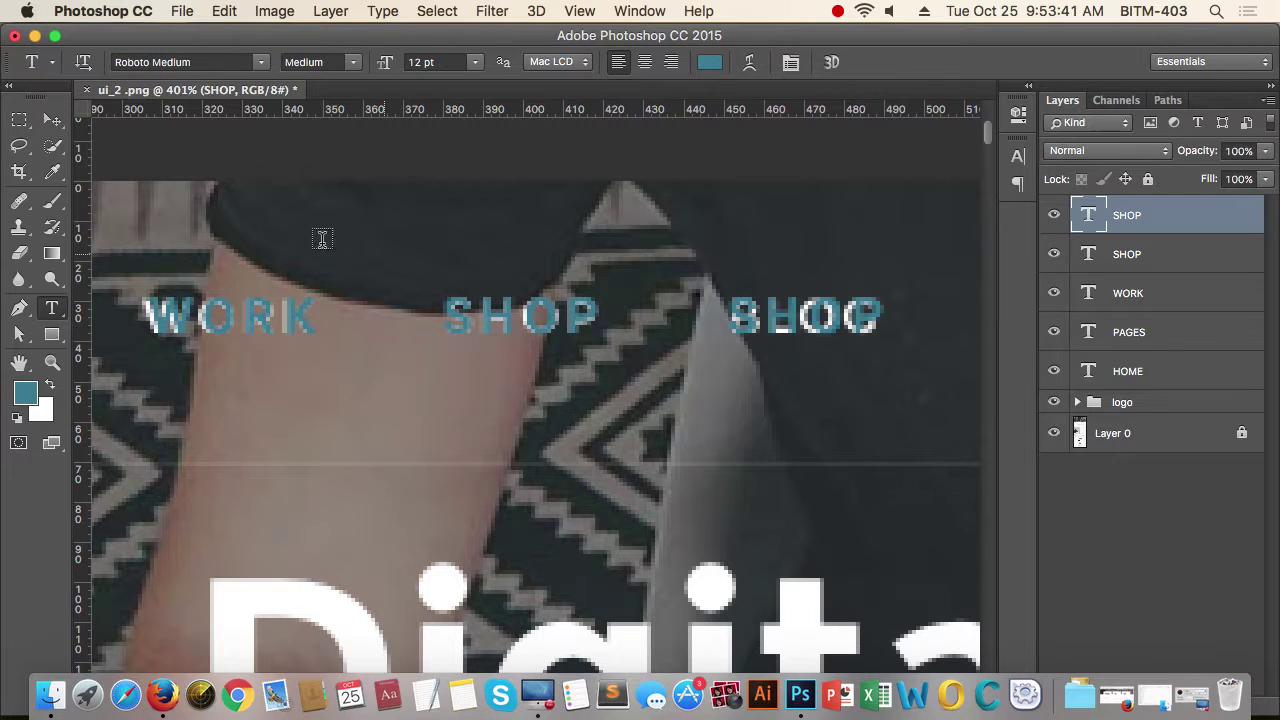
key(BackSpace)
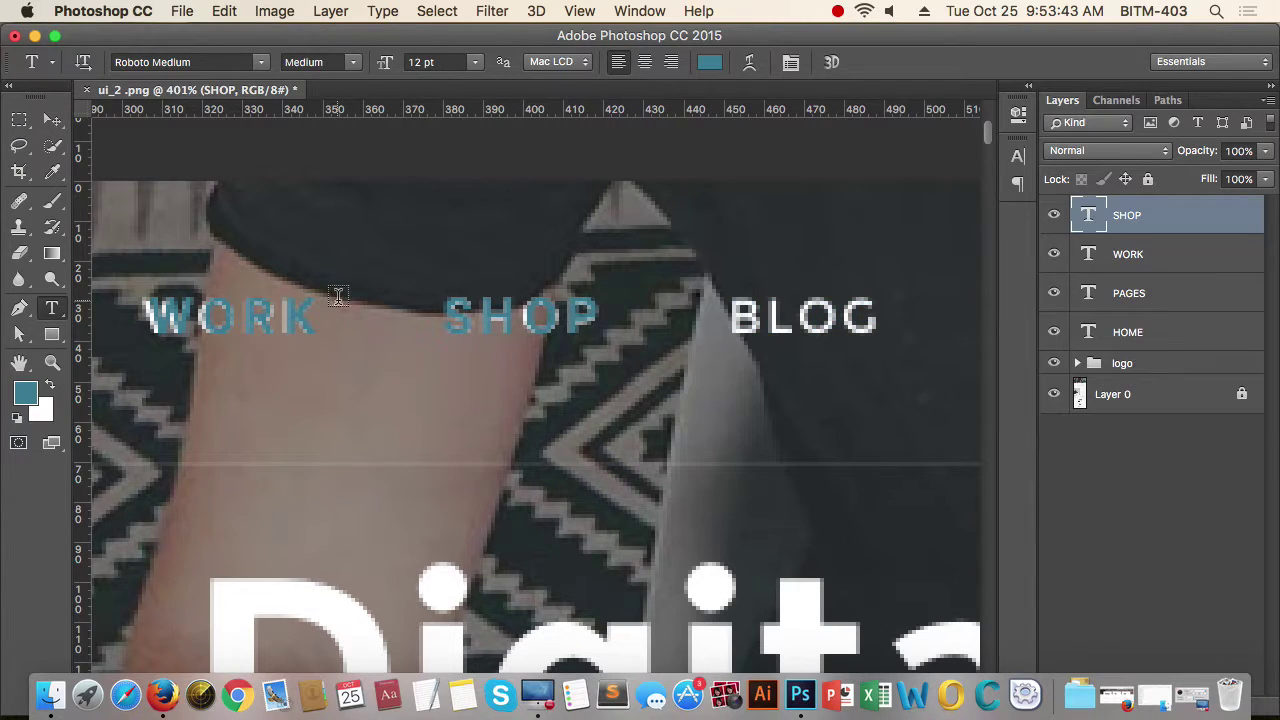
key(v)
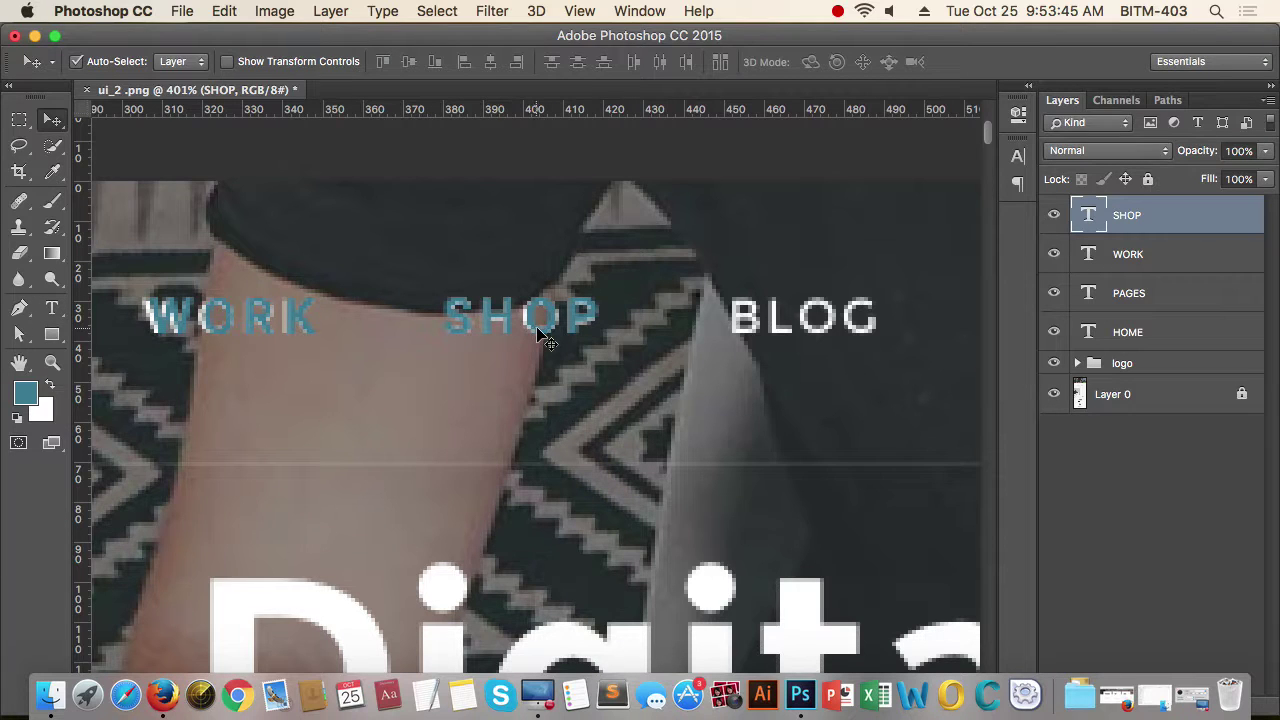
Duplicate the SHOP text over the mockup's fifth menu item and change the copy to read "BLOG"
drag(543, 323, 800, 333)
key(t)
double_click(791, 318)
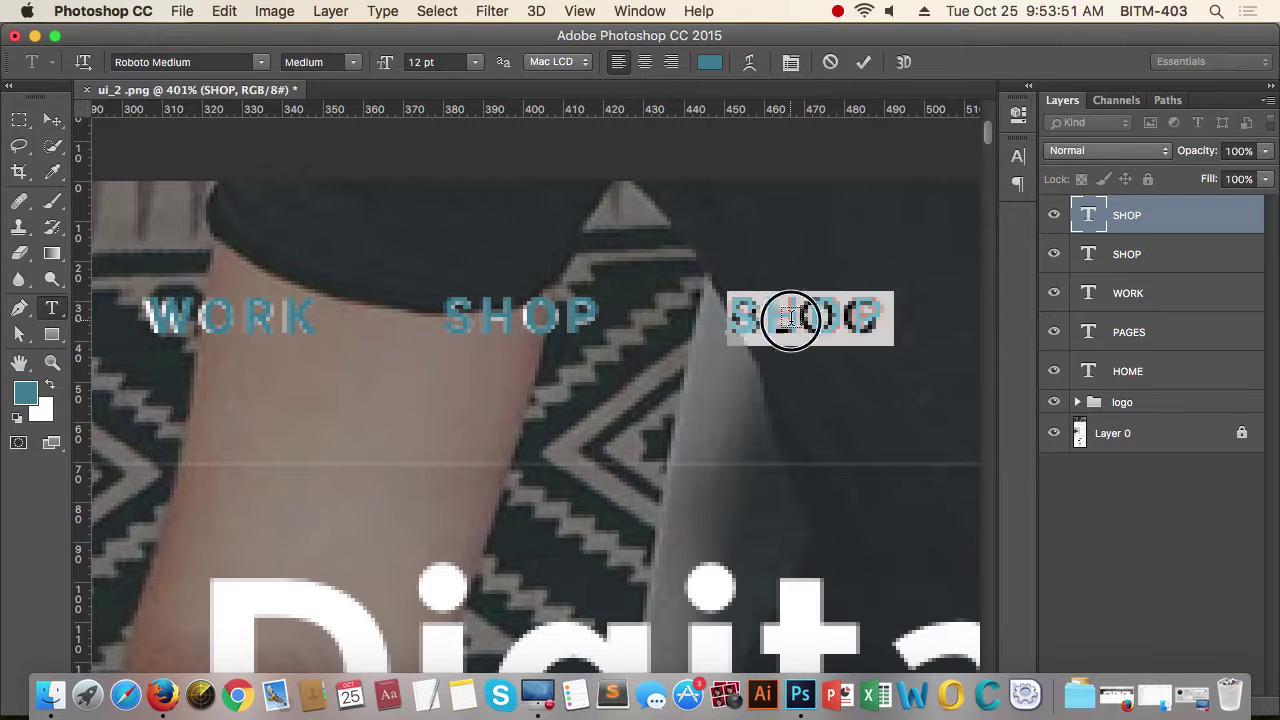
text(BLOG)
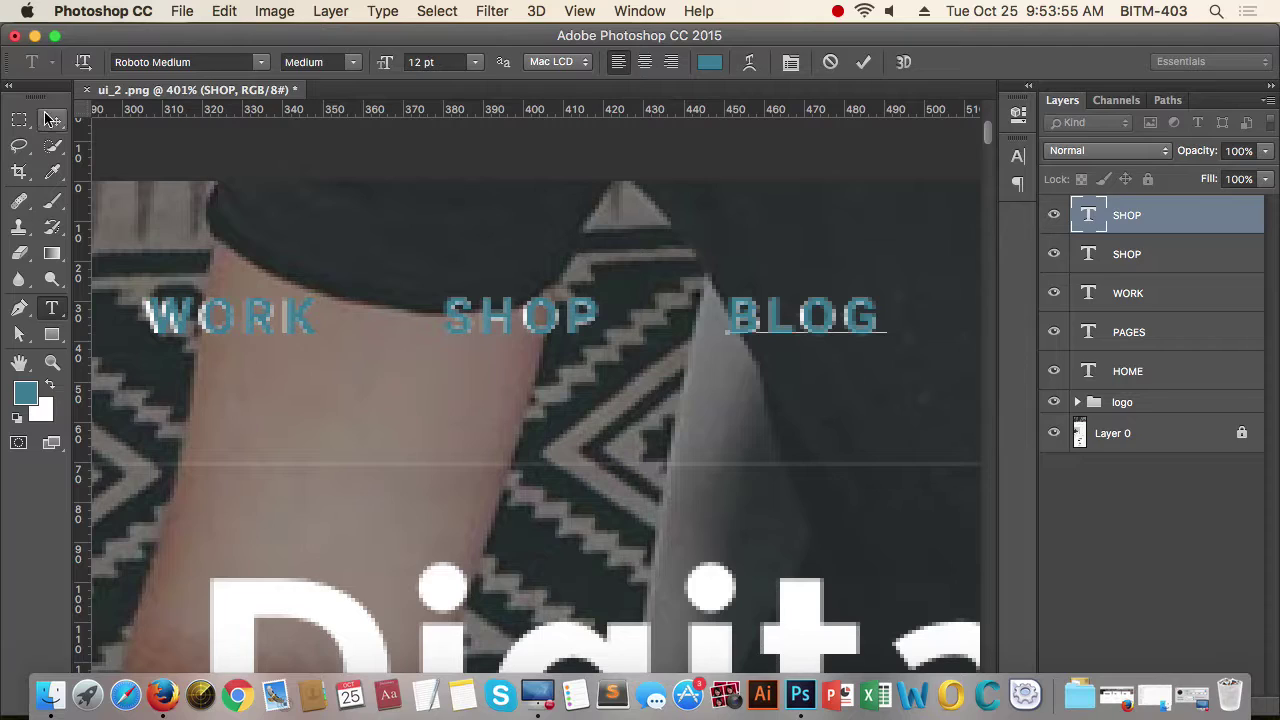
click(52, 119)
Duplicate the BLOG text over the mockup's sixth menu item and change the copy to read "ELEMENTS"
scroll(507, 367, down, 5)
scroll(571, 366, up, 5)
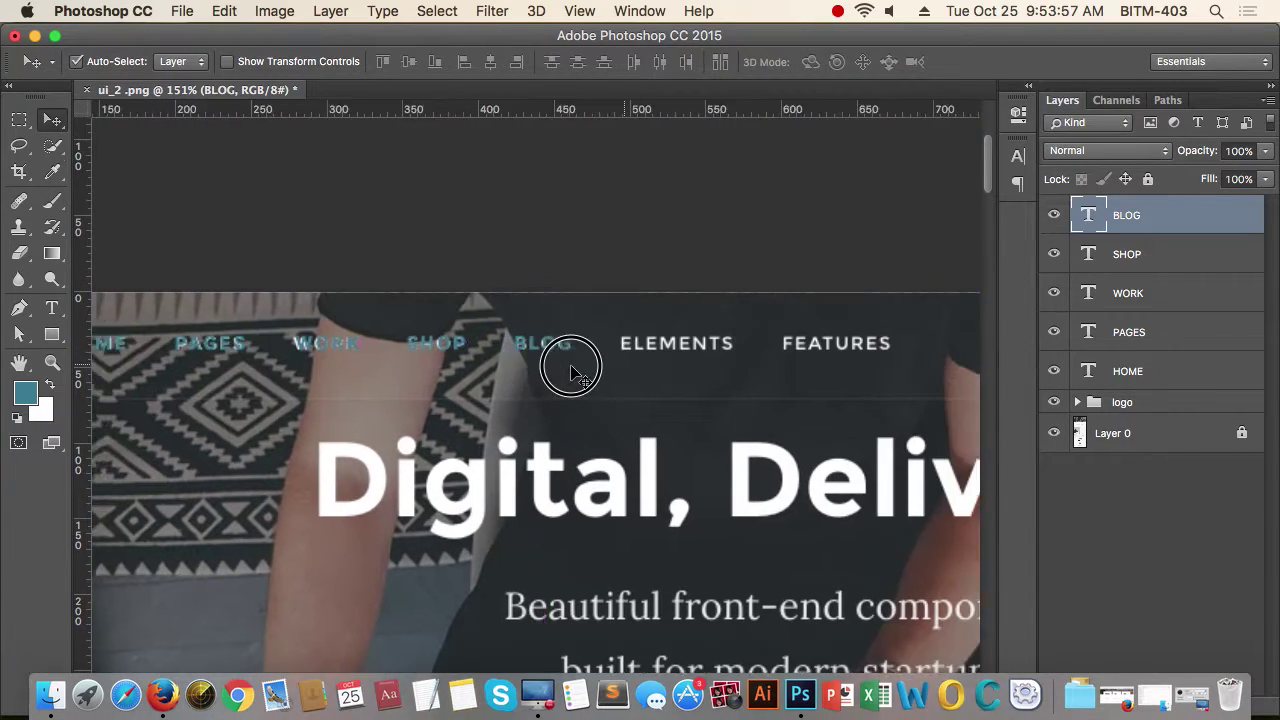
drag(569, 370, 553, 371)
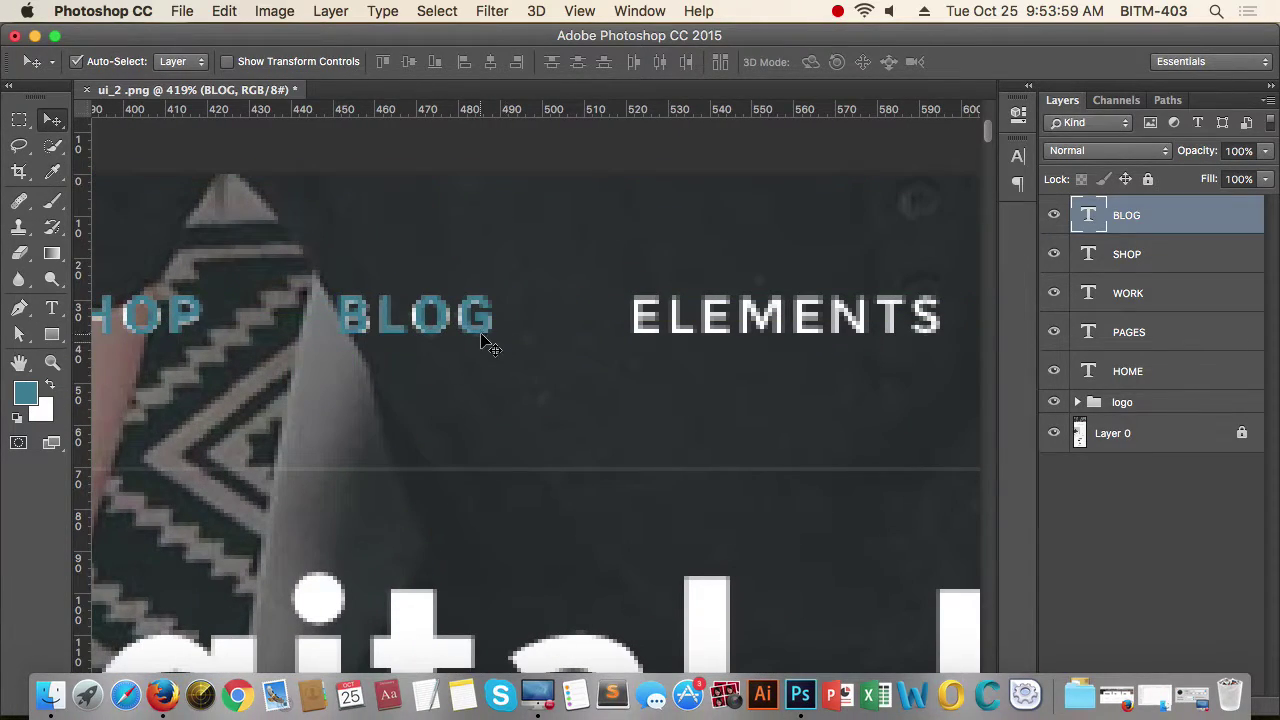
drag(483, 333, 651, 327)
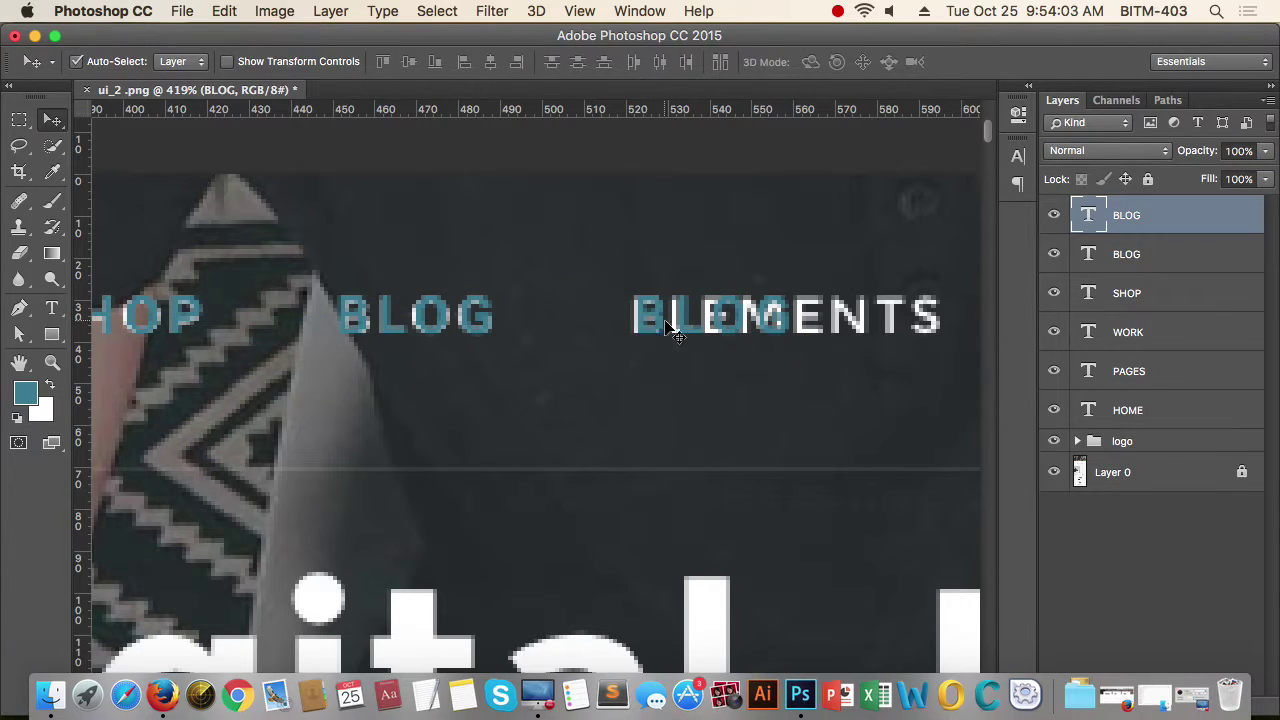
double_click(687, 317)
text(ELEMENTS)
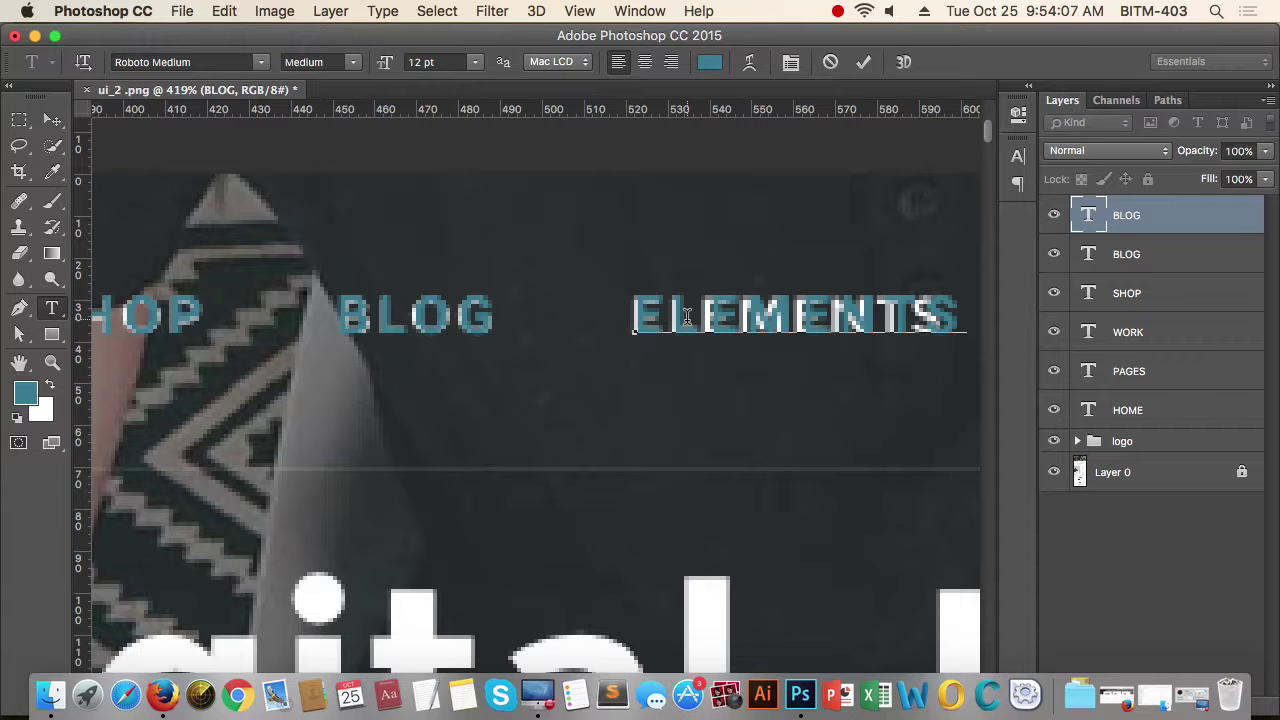
click(52, 119)
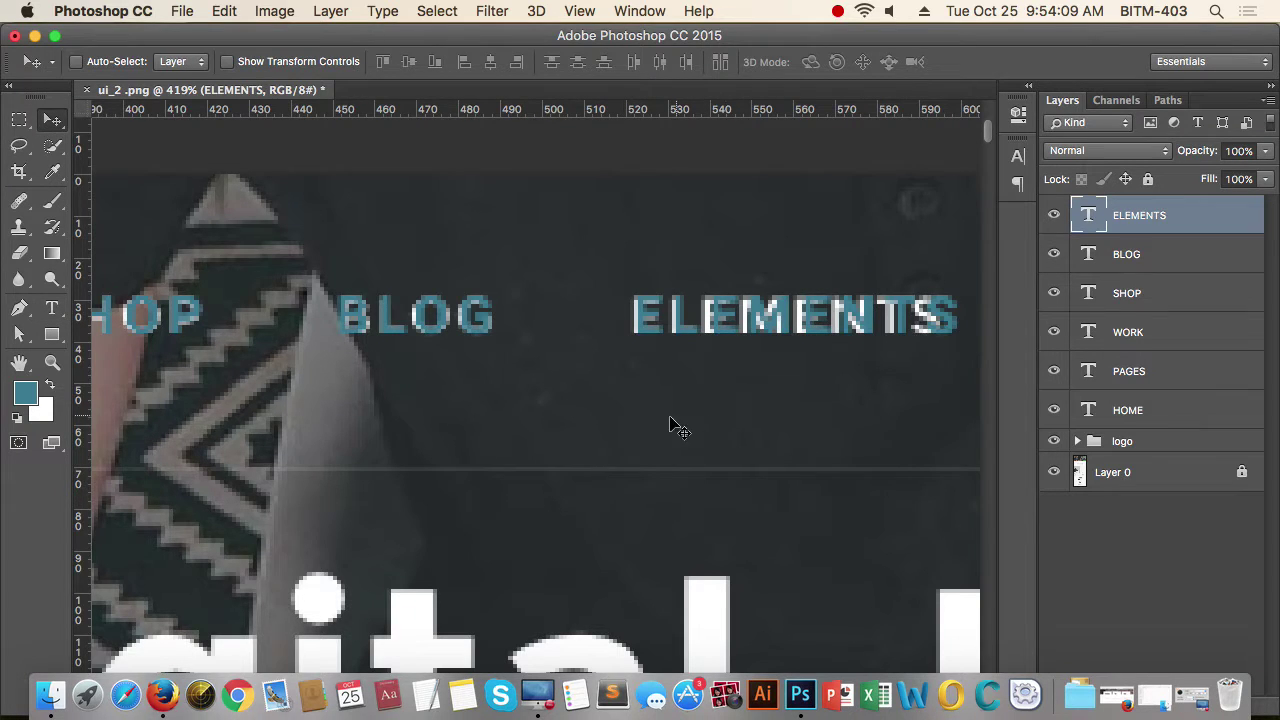
Set the ELEMENTS text's tracking to 160 so its letters line up with the mockup's menu item
scroll(671, 423, down, 5)
scroll(747, 395, up, 5)
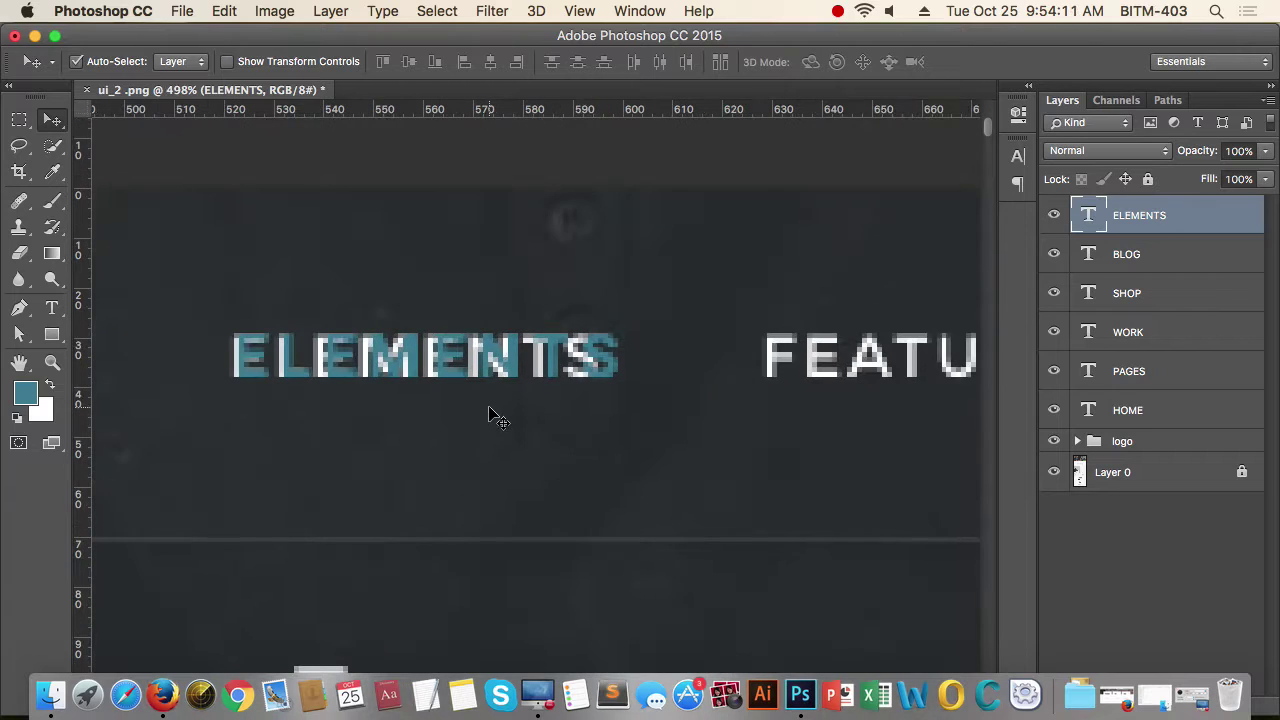
key(t)
double_click(453, 365)
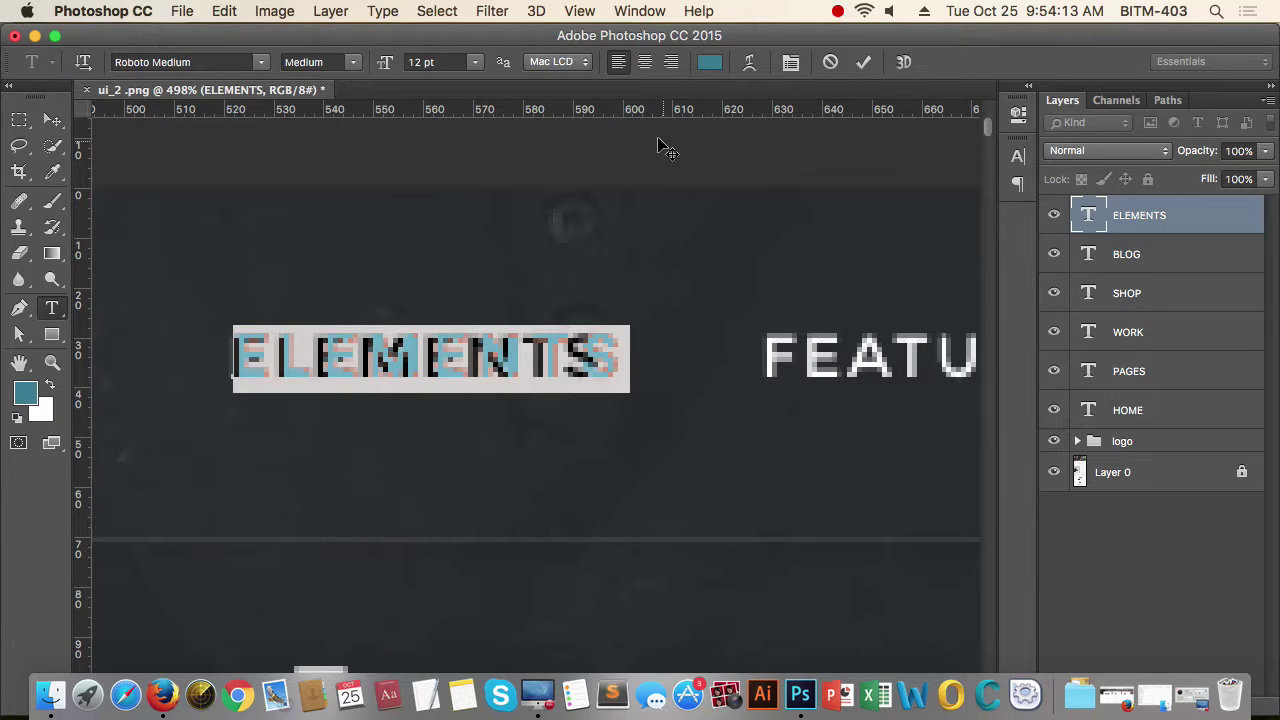
click(1018, 156)
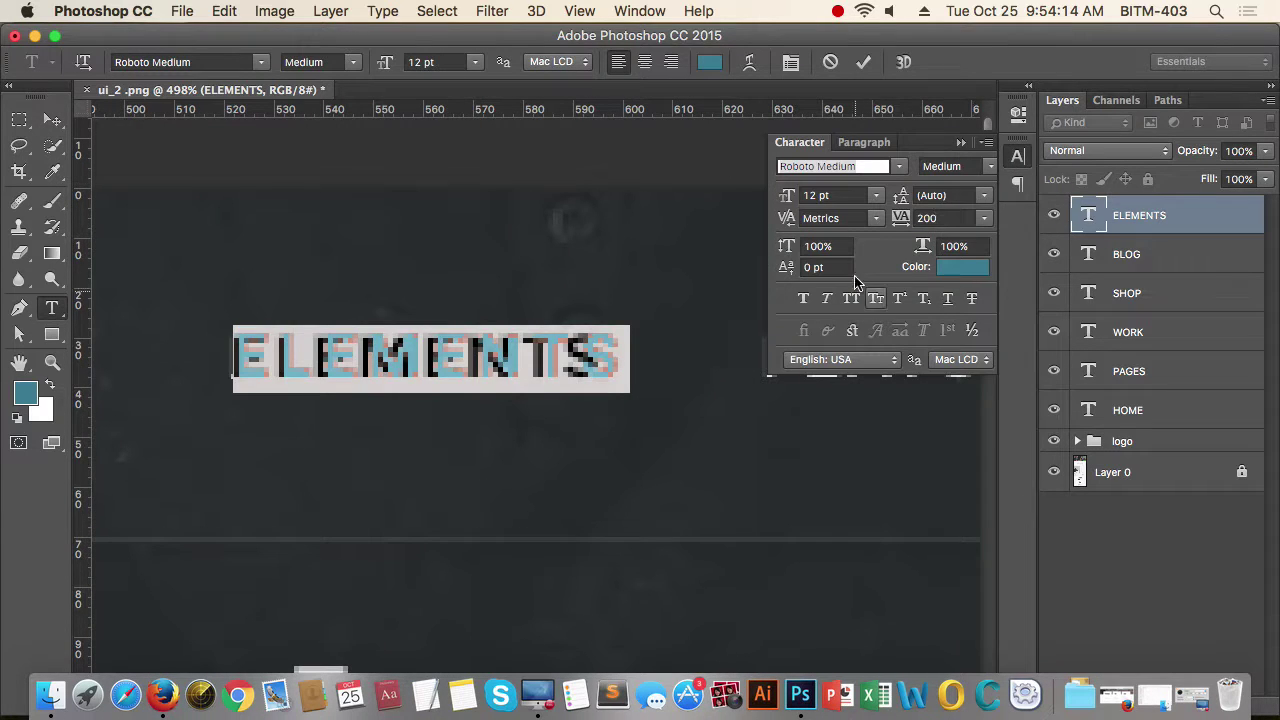
click(951, 217)
text(160)
key(Return)
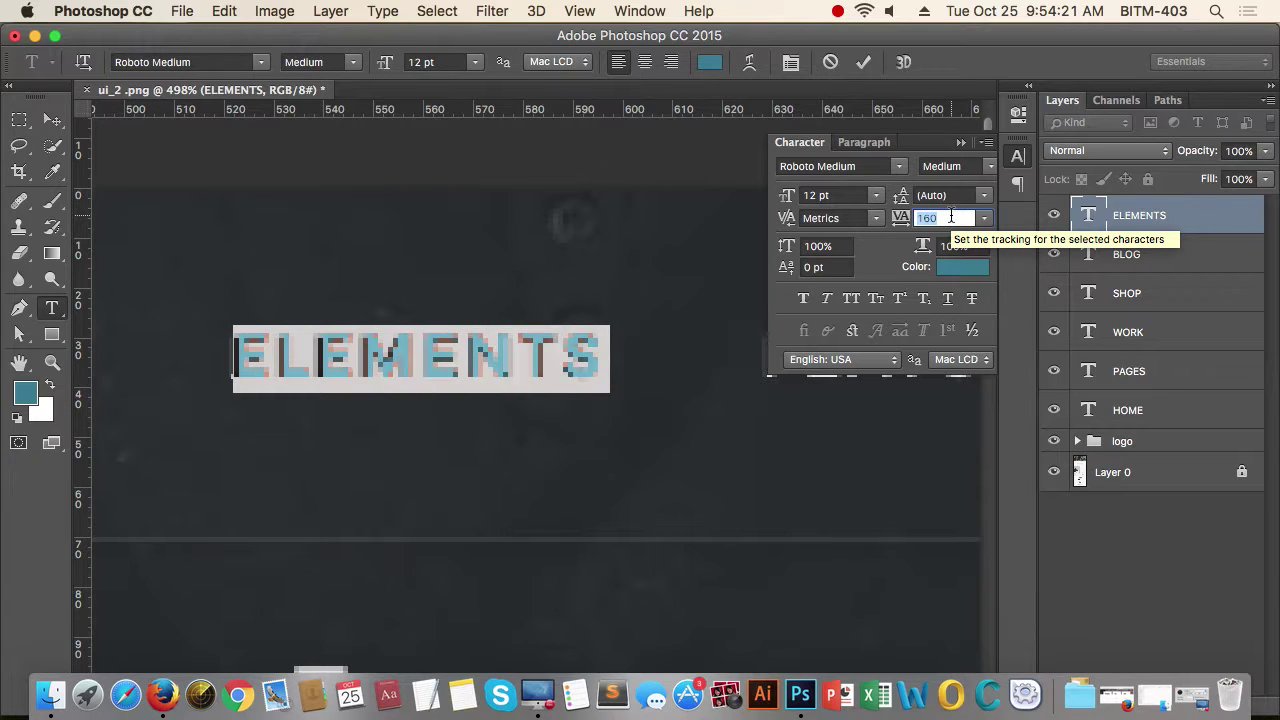
click(961, 142)
click(52, 119)
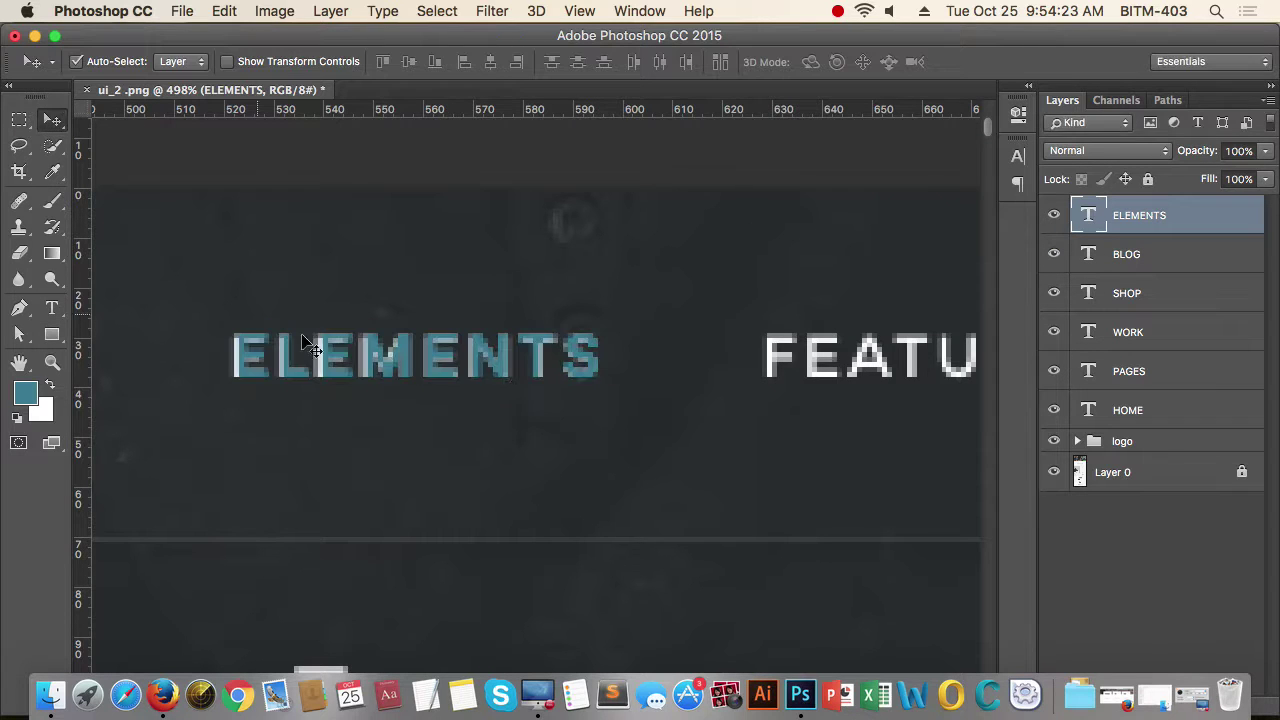
scroll(509, 420, down, 5)
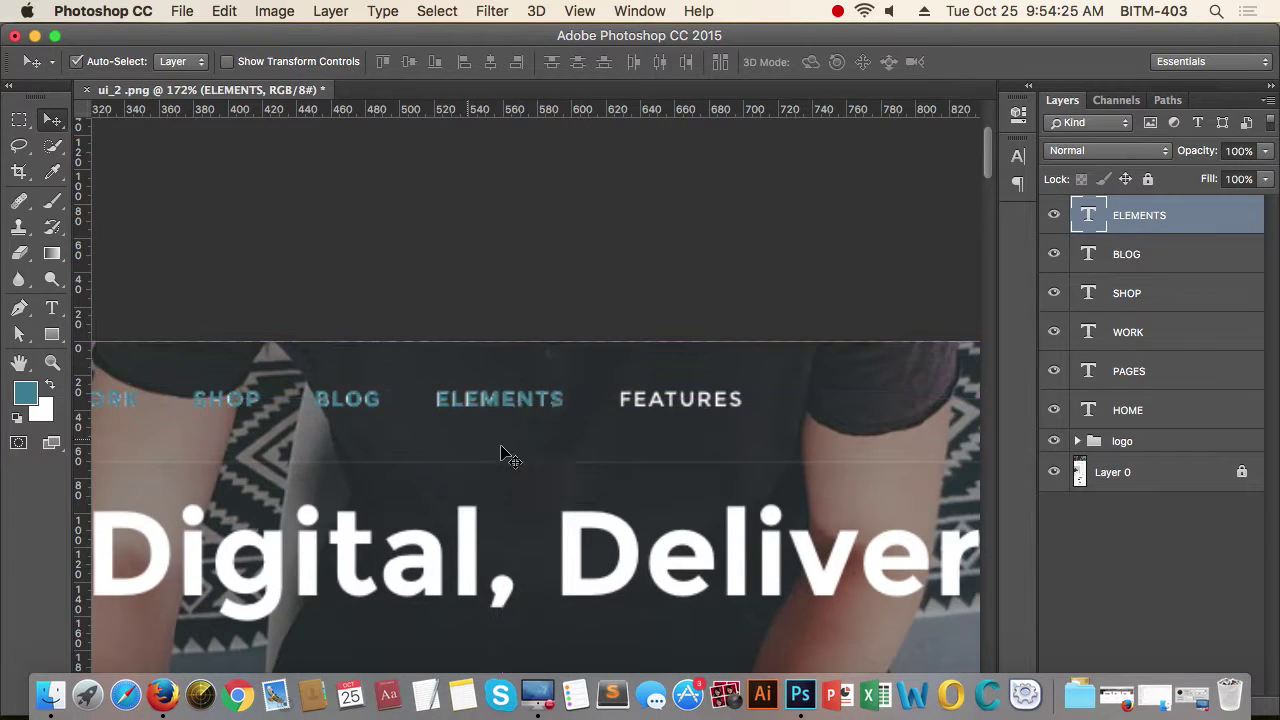
scroll(503, 450, up, 5)
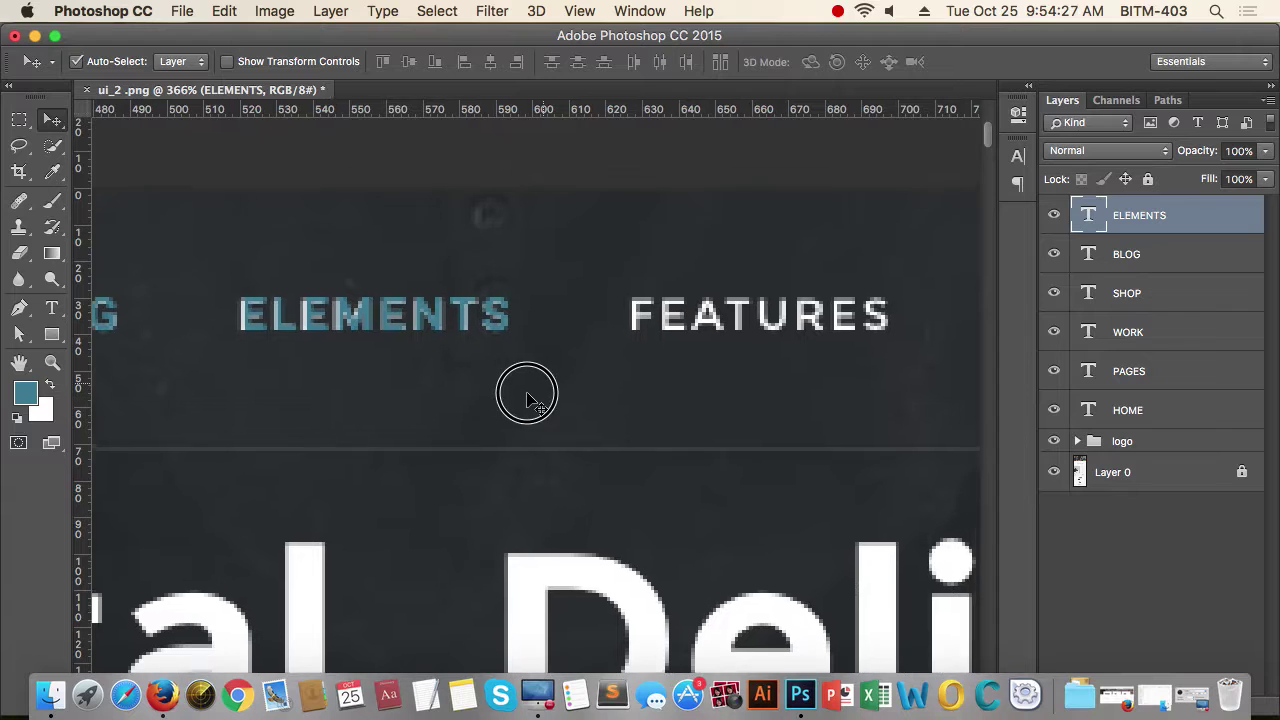
drag(527, 393, 510, 401)
drag(492, 336, 681, 336)
key(super+z)
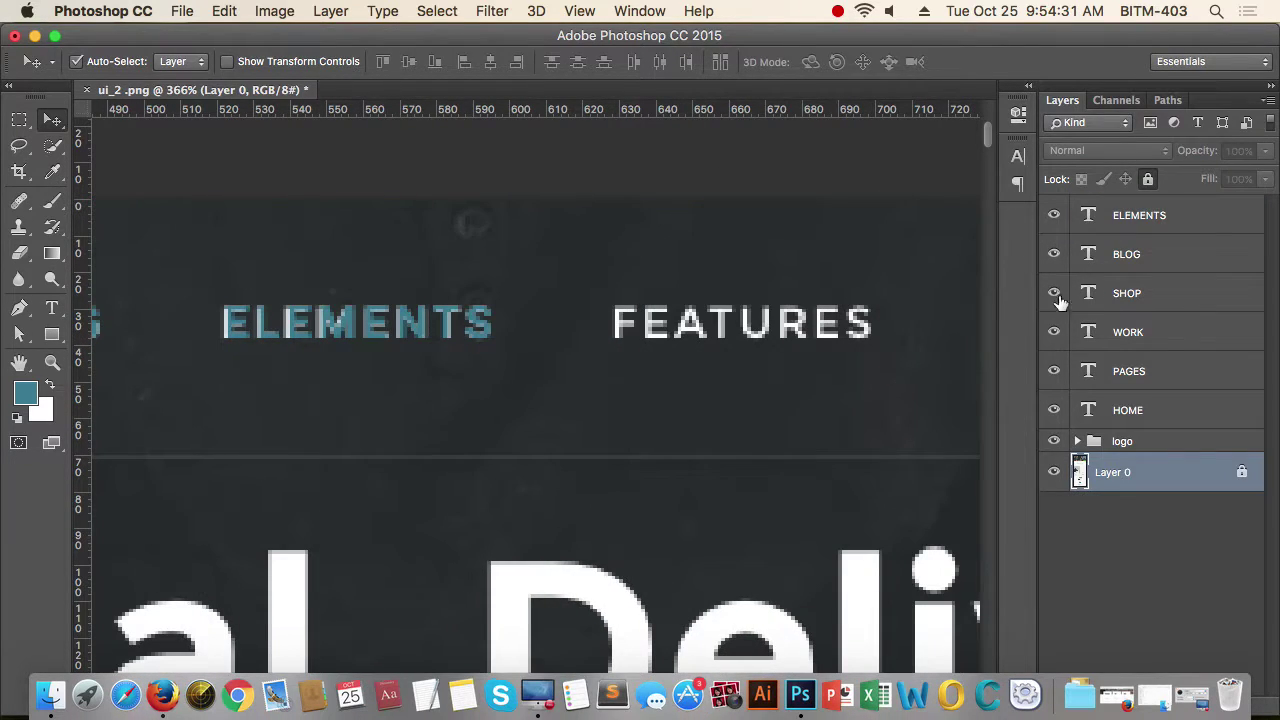
Duplicate the ELEMENTS text over the mockup's seventh menu item and change the copy to read "FEATURES"
click(1206, 220)
scroll(777, 411, right, 3)
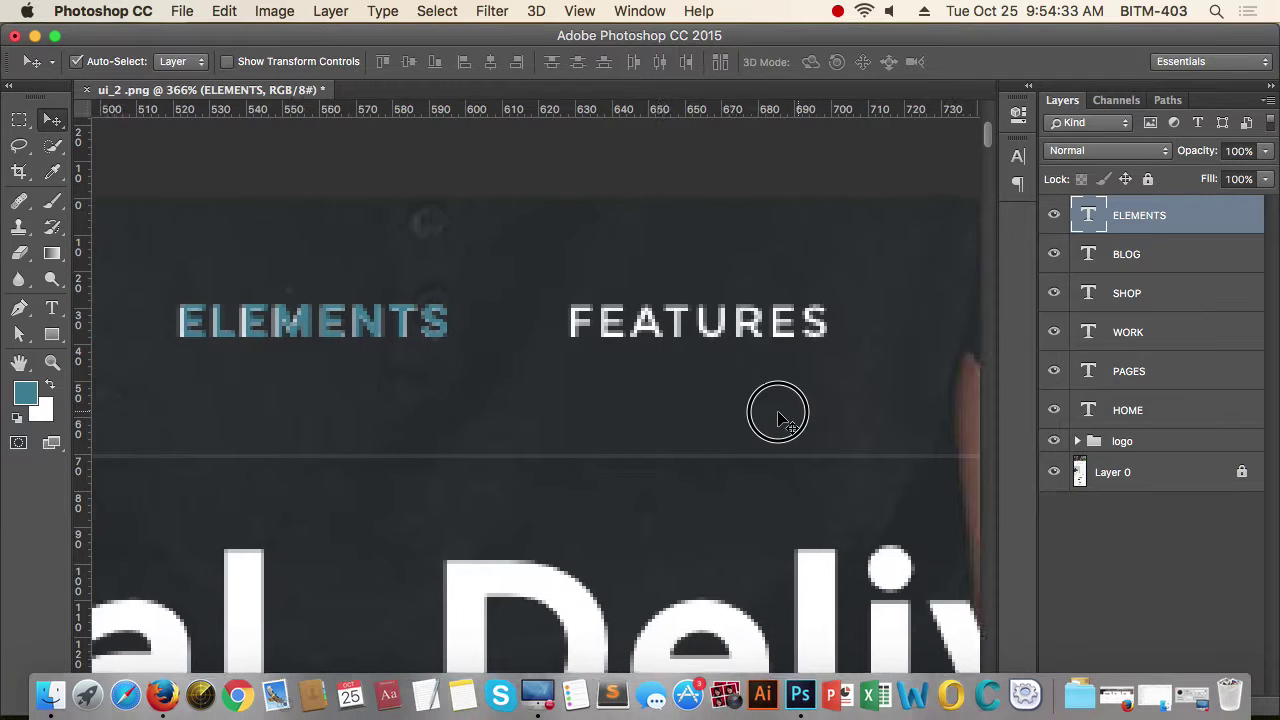
drag(413, 340, 800, 350)
double_click(678, 323)
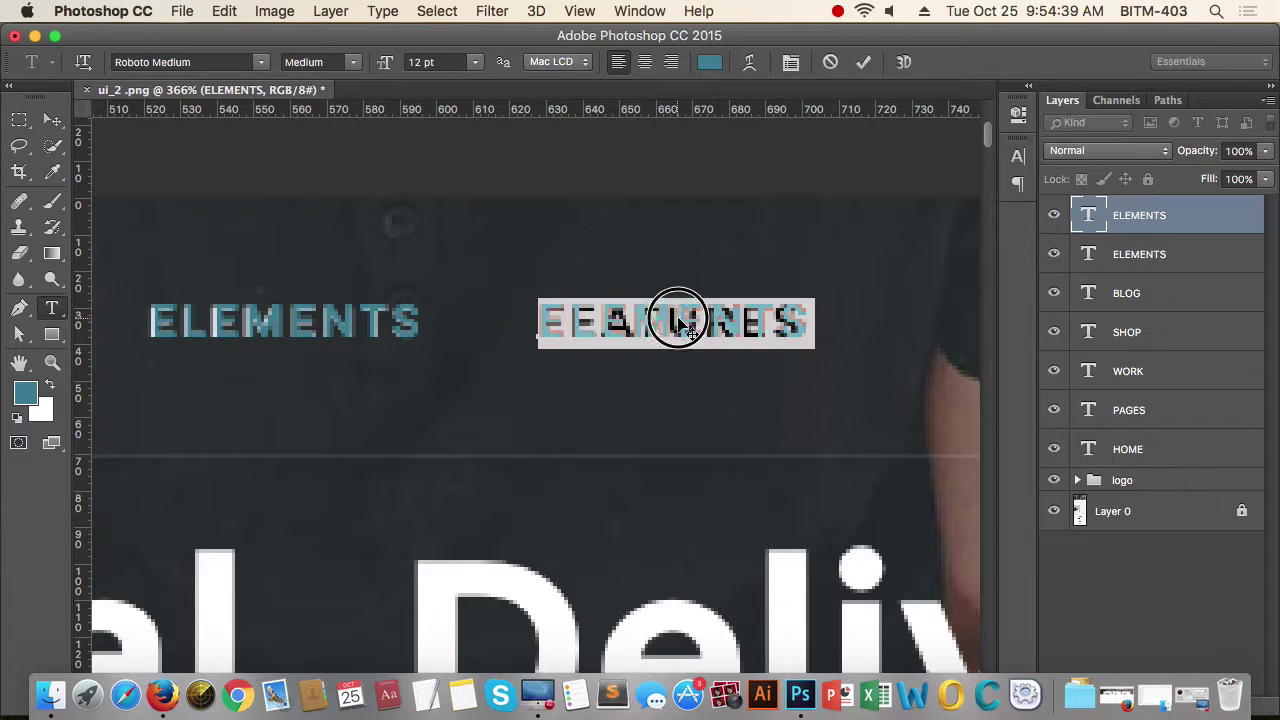
text(FEATU)
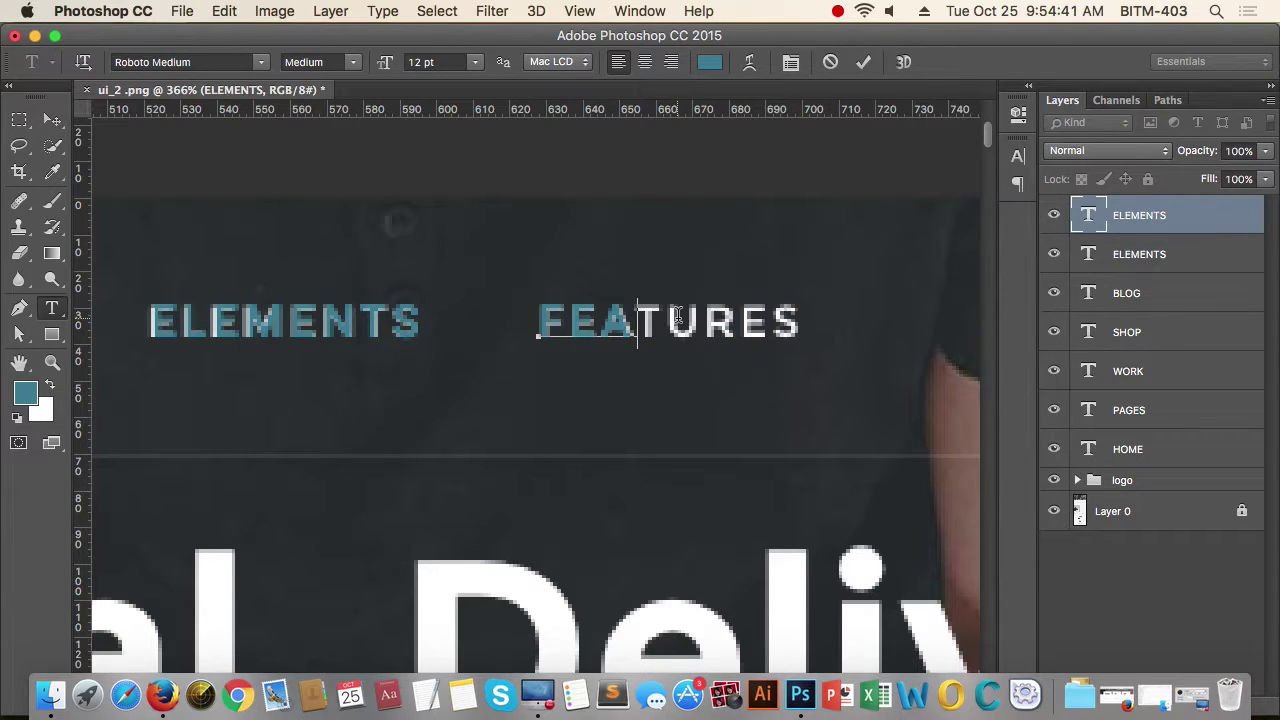
text(RES)
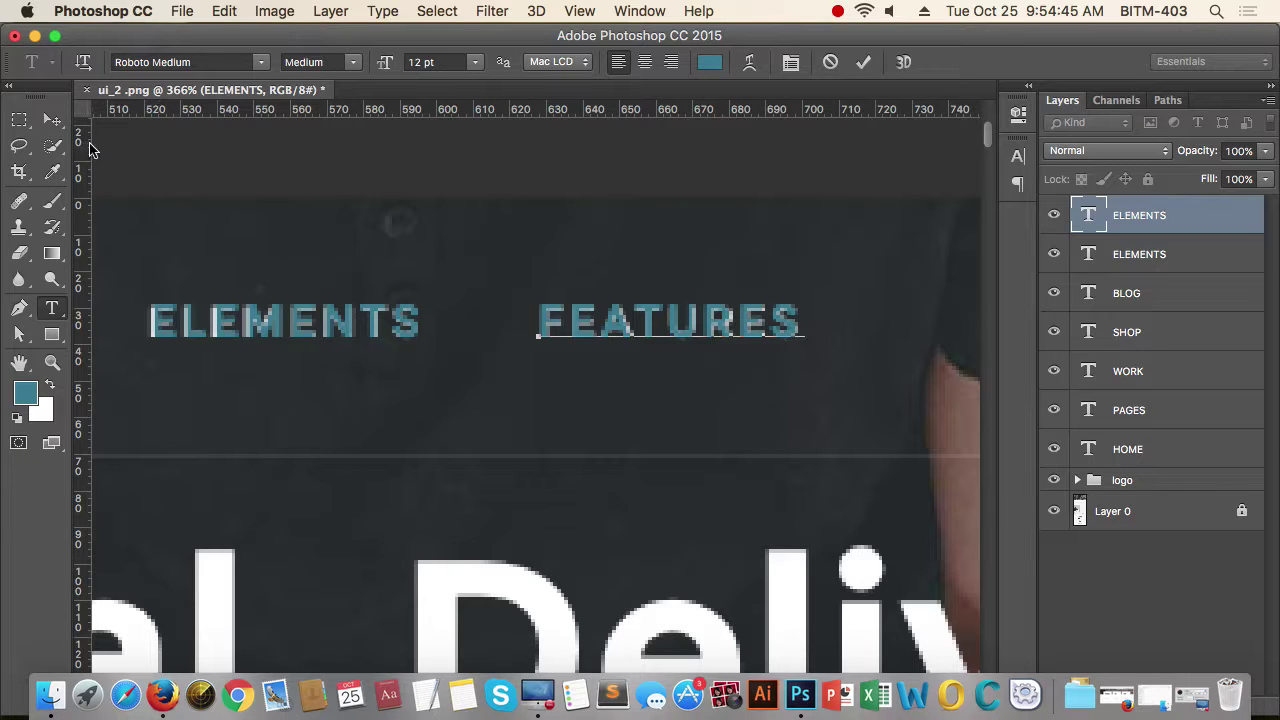
click(55, 122)
Fill all seven menu text layers, from FEATURES down to HOME, with the white background colour
key(super+0)
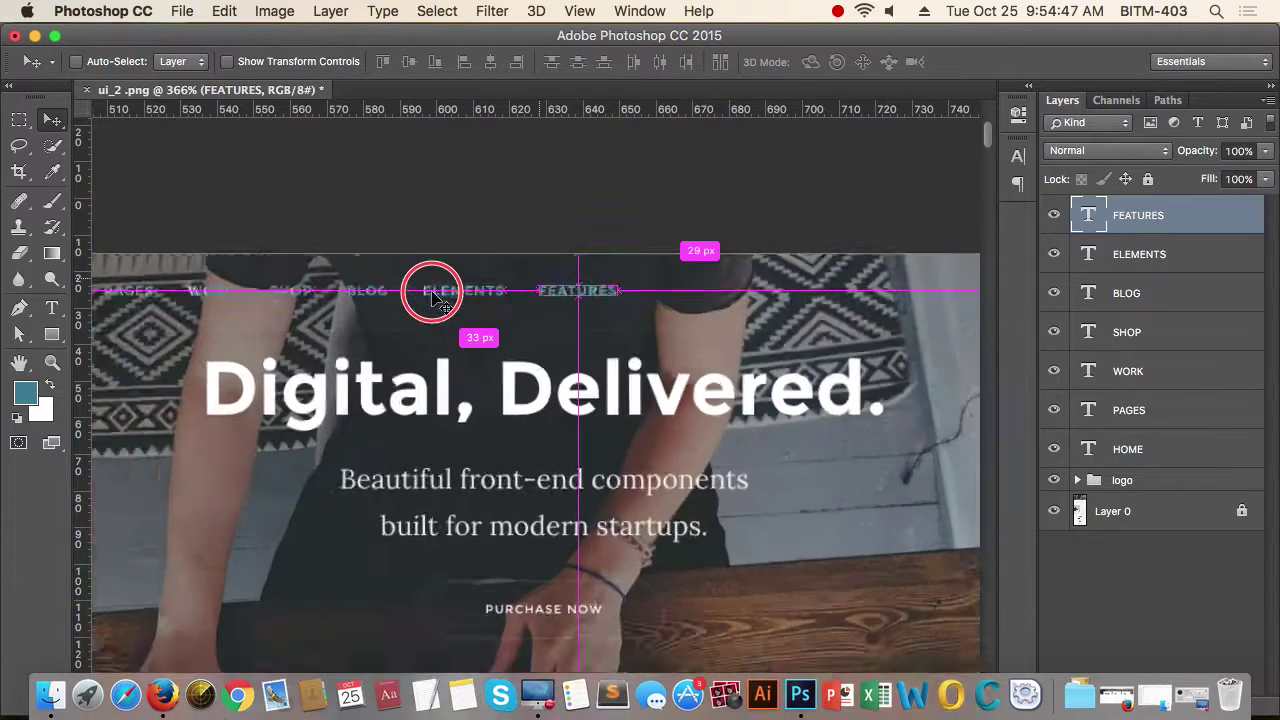
drag(618, 318, 743, 290)
drag(573, 316, 538, 317)
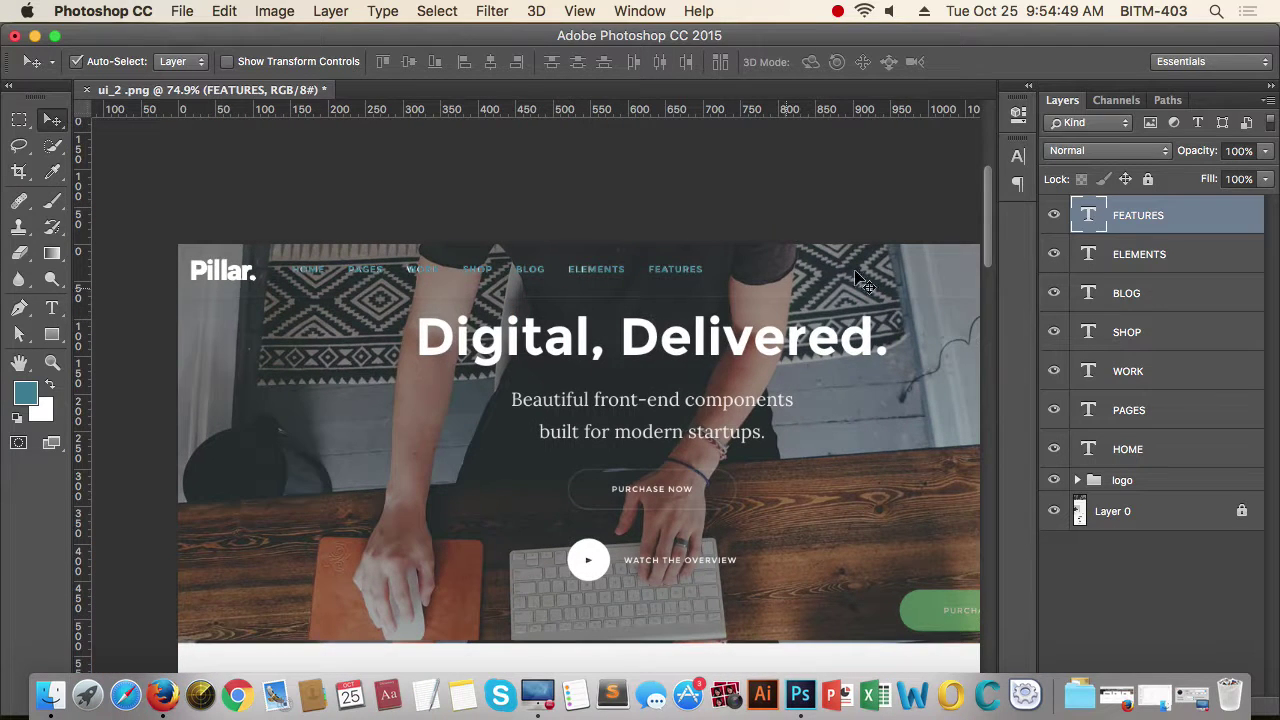
key(super)
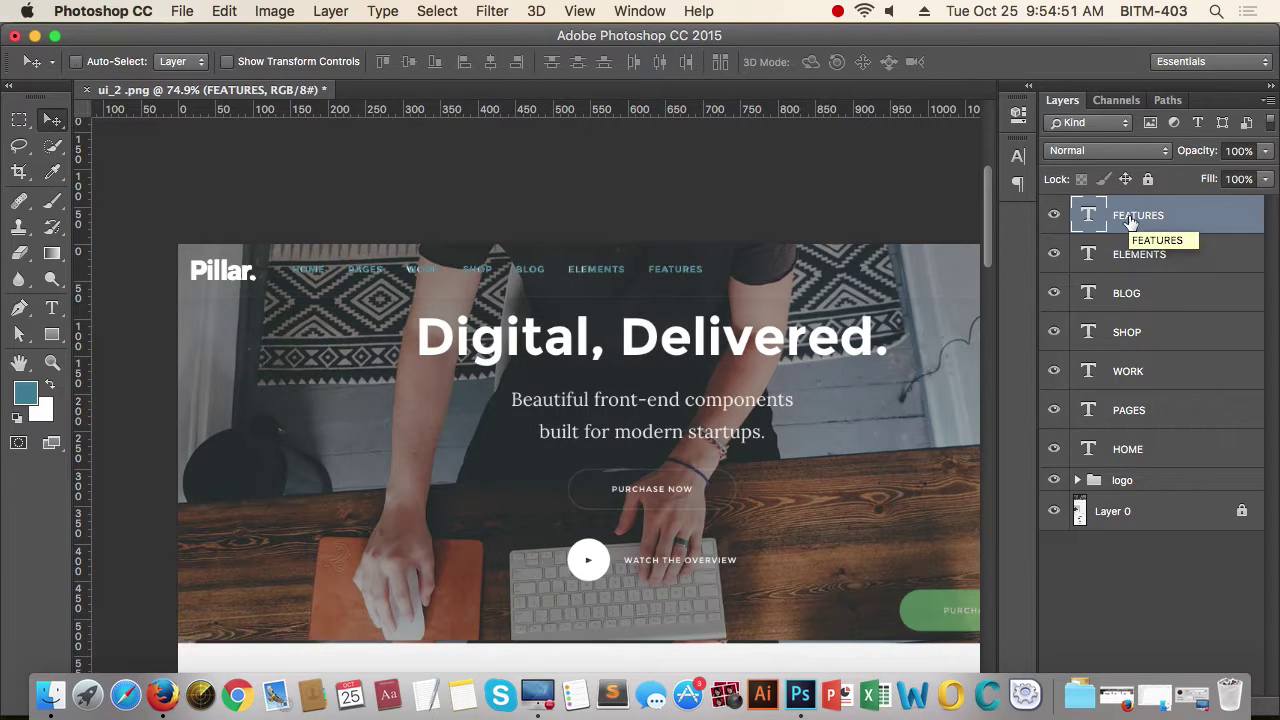
click(1185, 257)
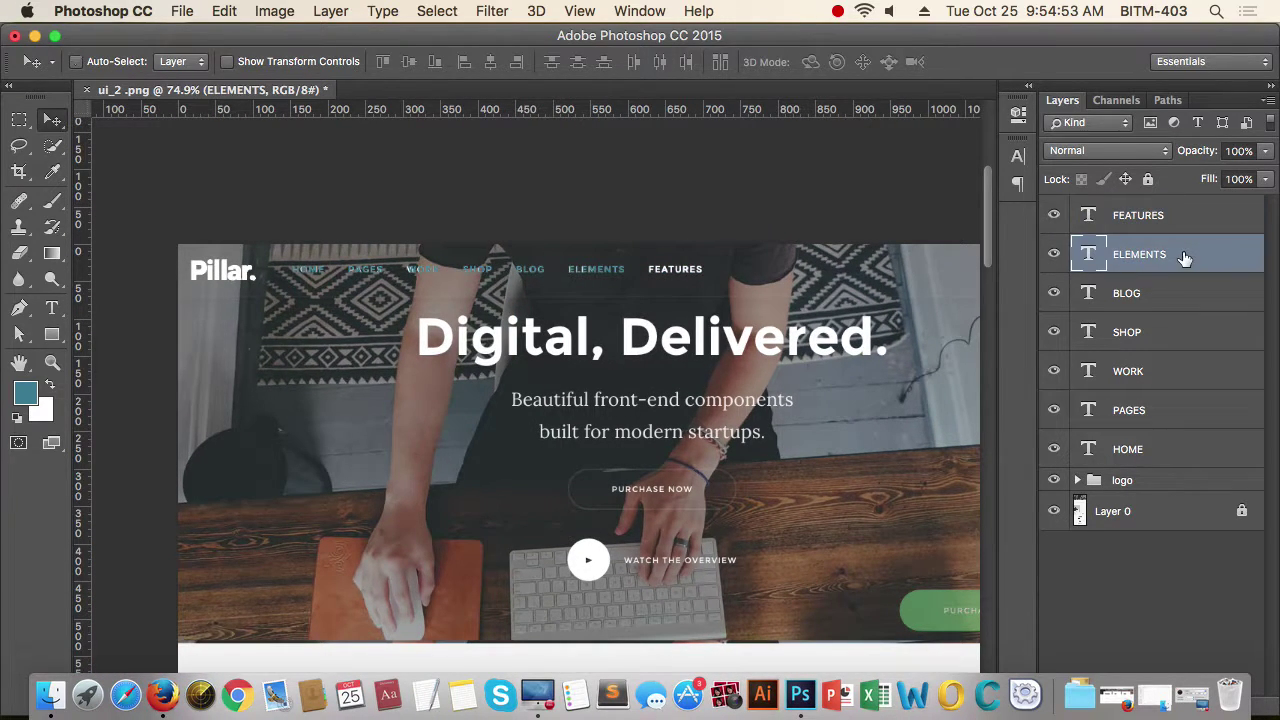
click(1196, 308)
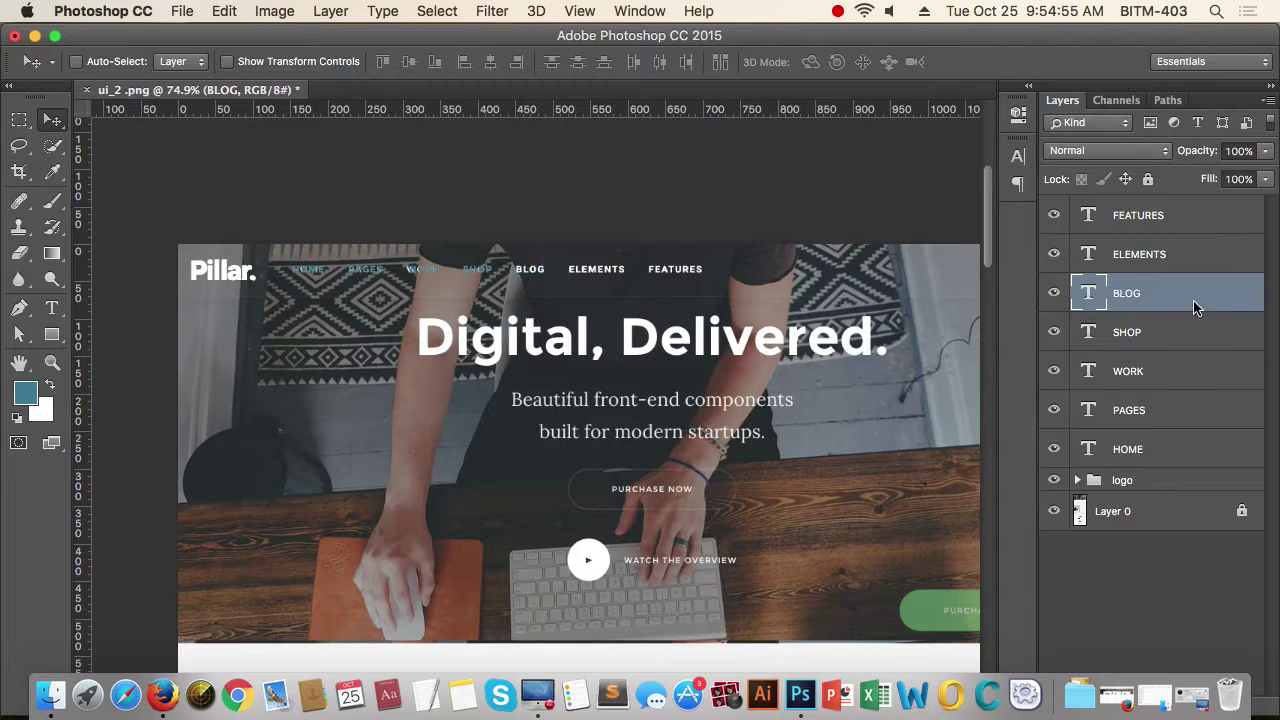
click(1183, 347)
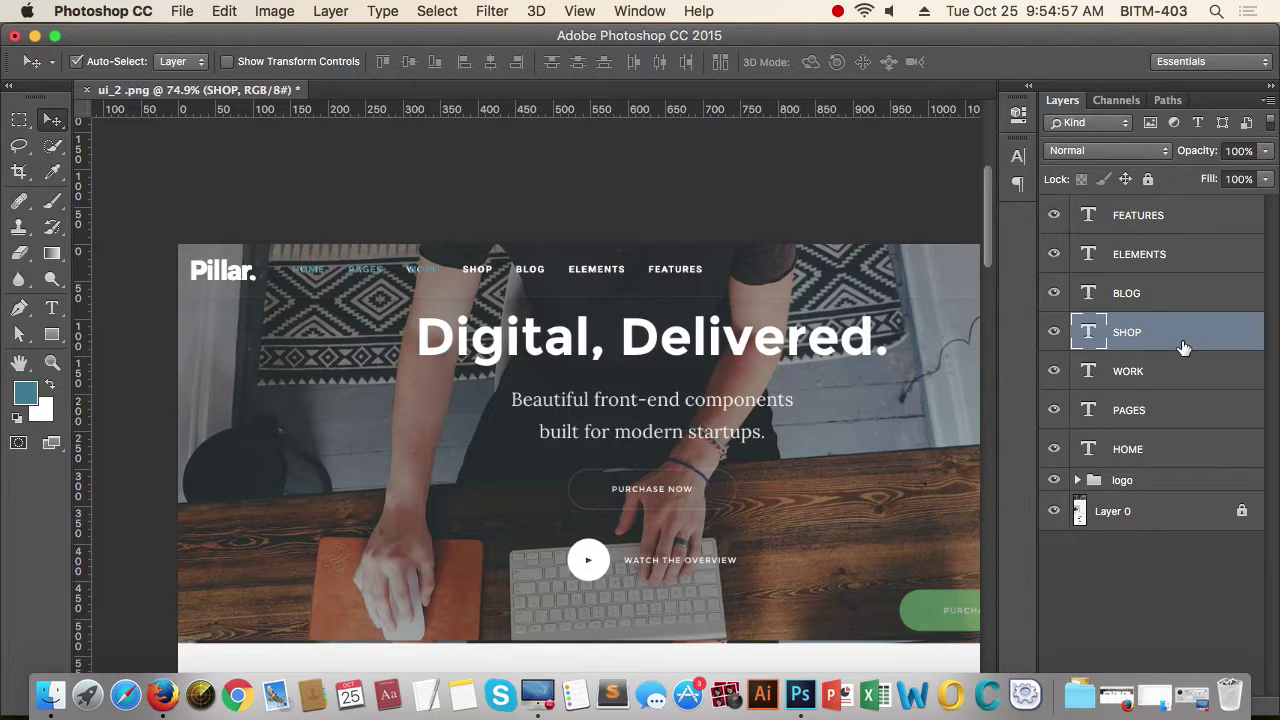
click(1184, 373)
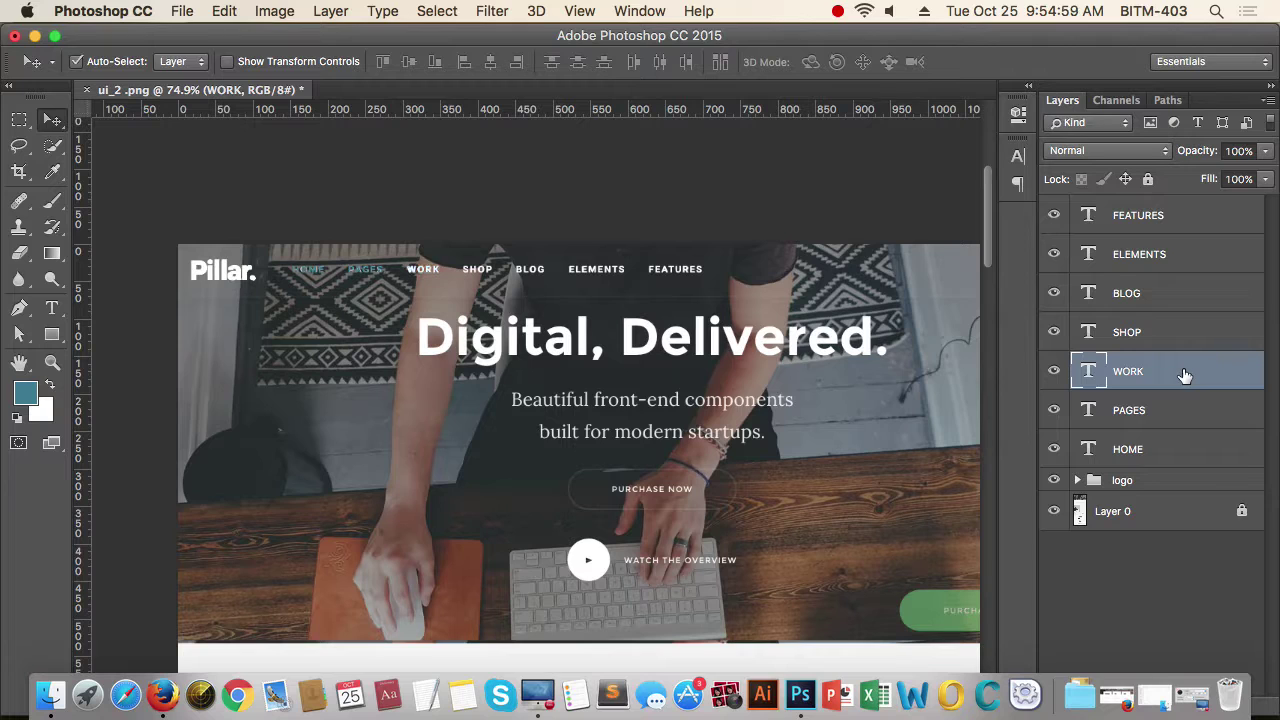
click(1185, 414)
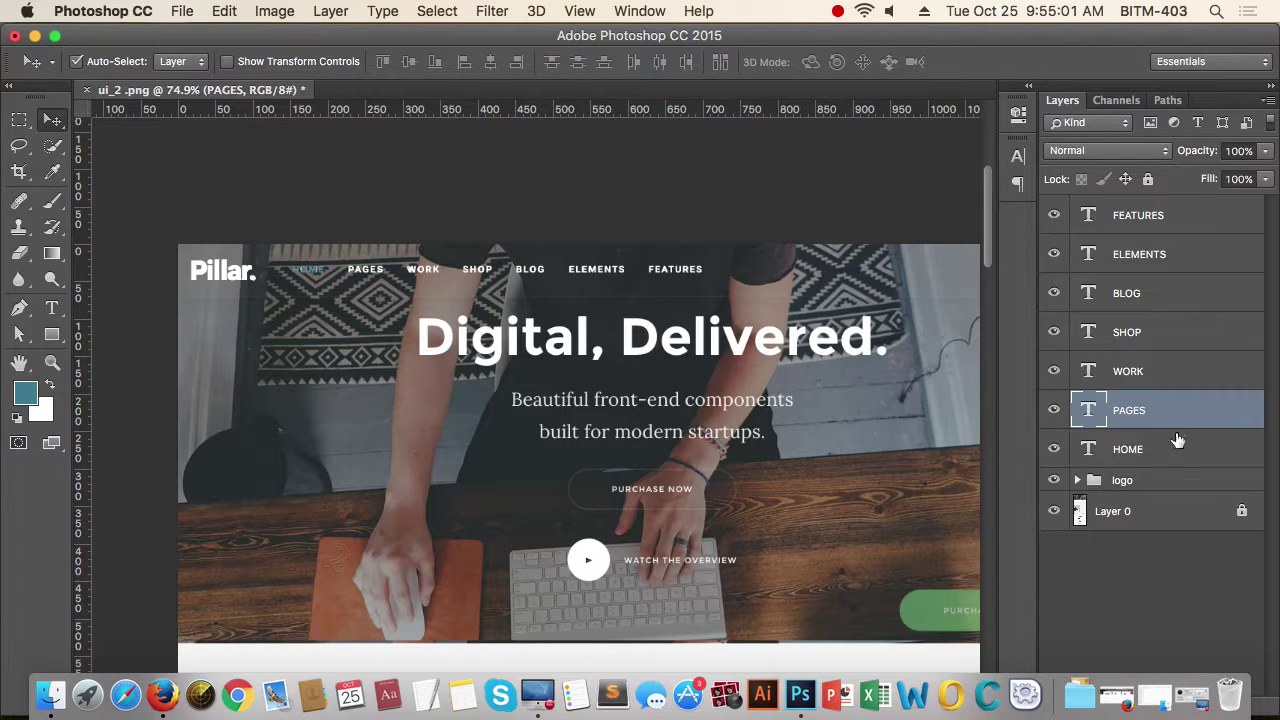
click(1177, 457)
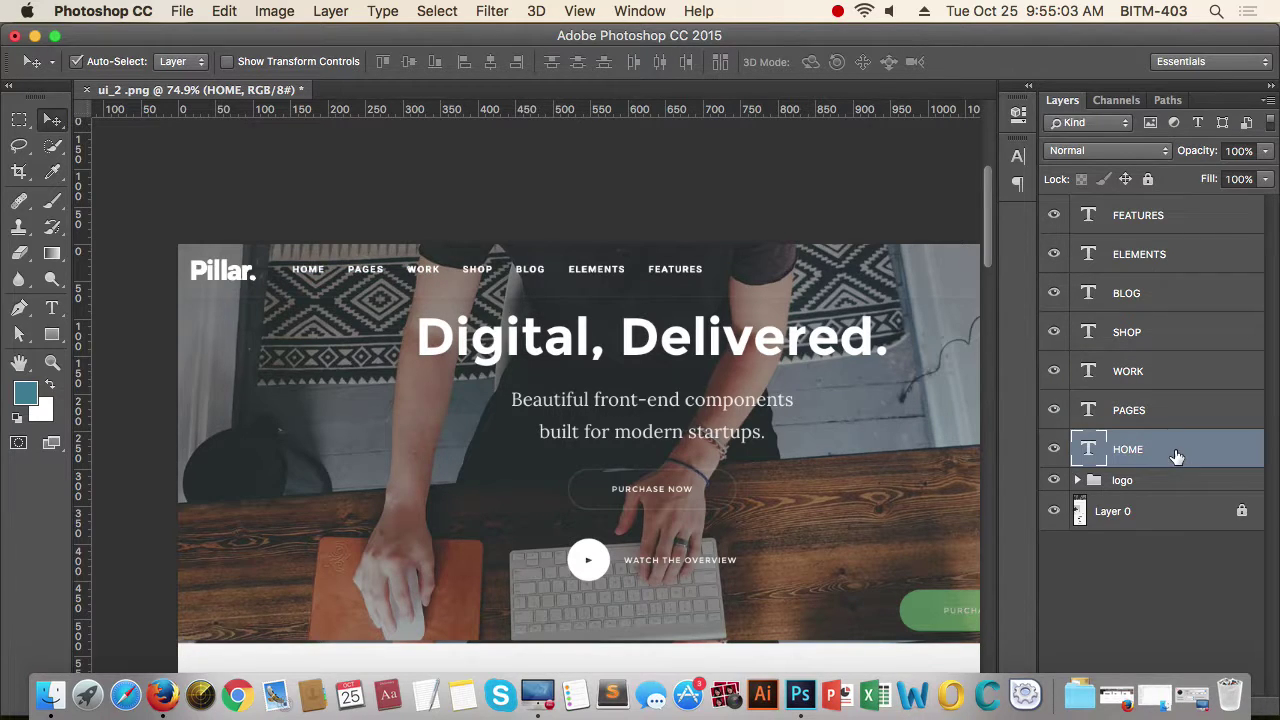
Group the seven menu text layers from FEATURES to HOME and name the group "h_menu"
drag(493, 347, 459, 349)
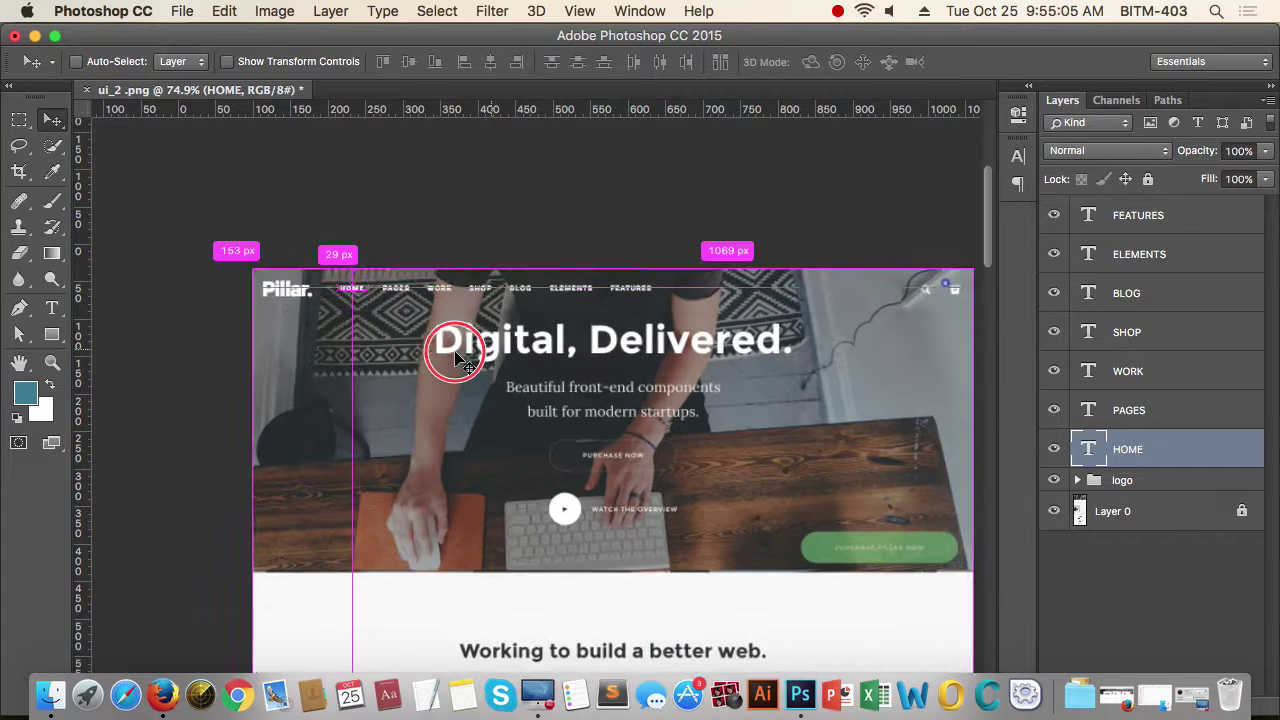
shift+click(1198, 222)
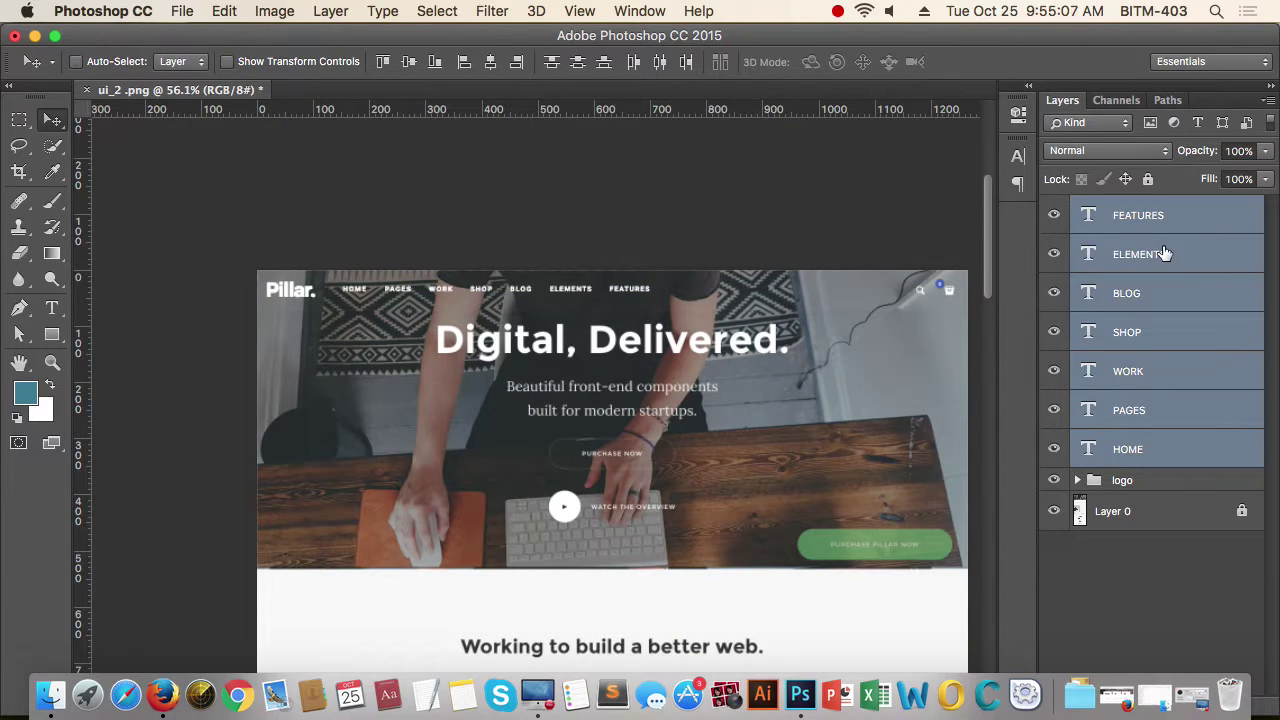
key(super+g)
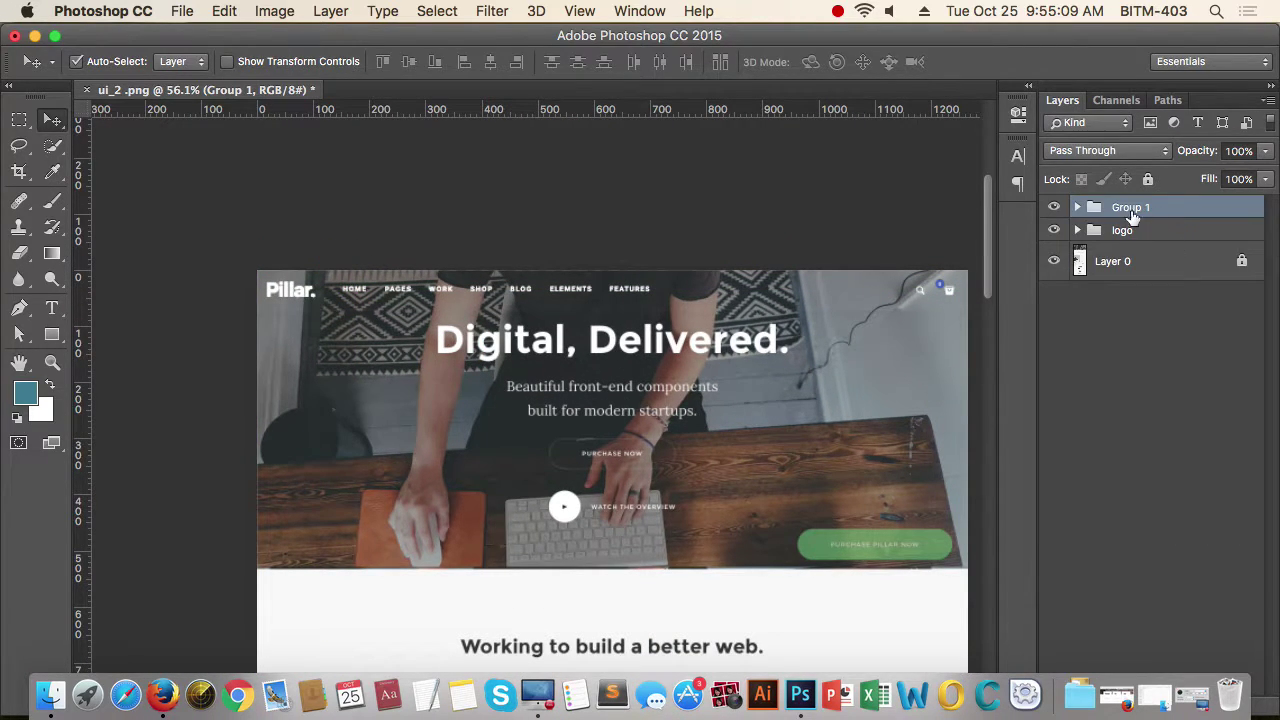
double_click(1131, 208)
text(h_menu)
key(Return)
Examine the rebuilt logo and menu against the mockup's header, both close up and within the whole page
drag(727, 334, 661, 334)
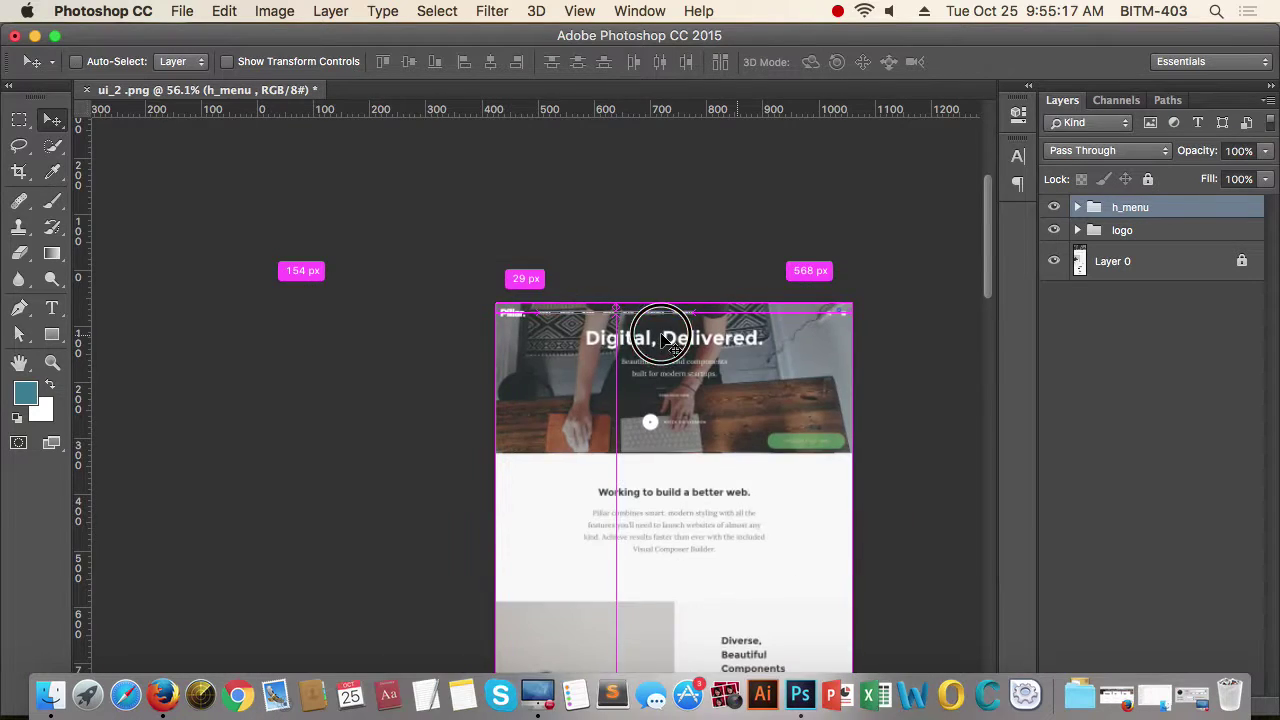
drag(855, 354, 725, 354)
mouse_move(675, 328)
mouse_down()
mouse_move(814, 331)
mouse_move(709, 277)
mouse_move(734, 294)
mouse_move(675, 345)
mouse_up()
drag(771, 327, 698, 332)
drag(728, 311, 458, 334)
drag(776, 319, 759, 318)
drag(905, 338, 655, 322)
drag(757, 314, 736, 316)
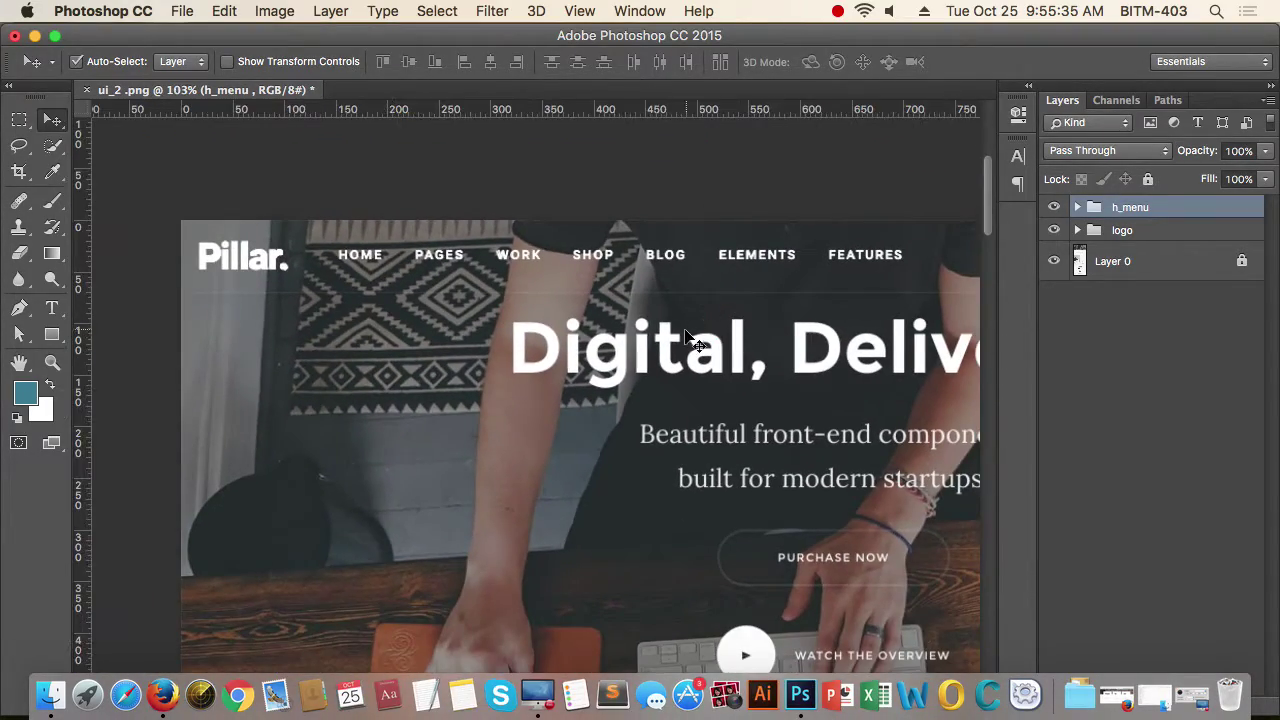
drag(653, 330, 591, 305)
Measure the mockup's full width with a rectangular marquee across the header, and clear the selection
key(super+r)
click(19, 119)
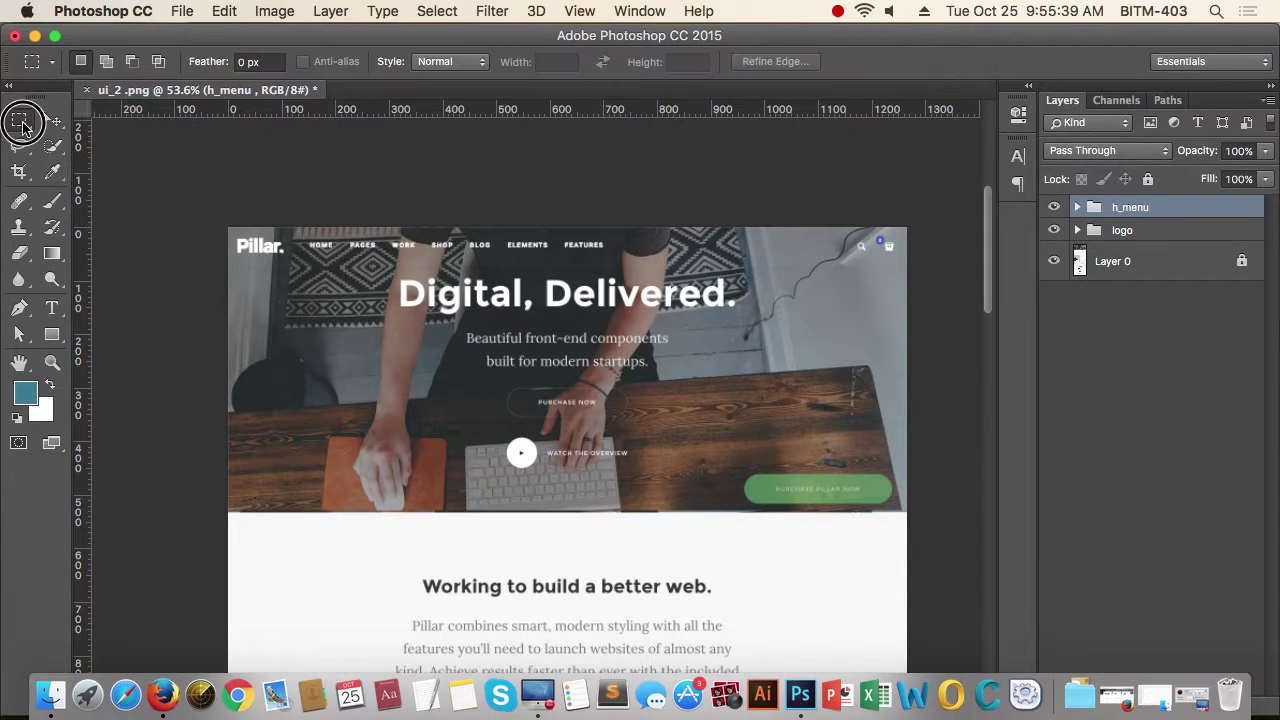
drag(228, 226, 908, 323)
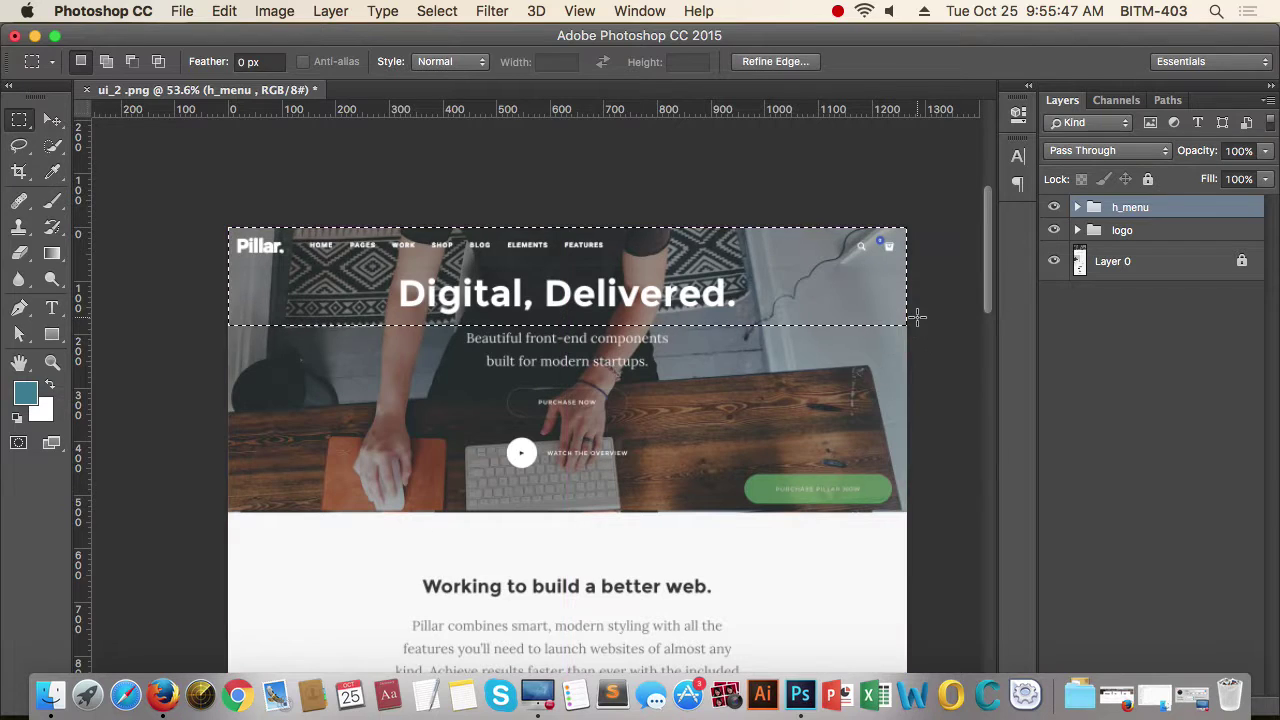
click(770, 396)
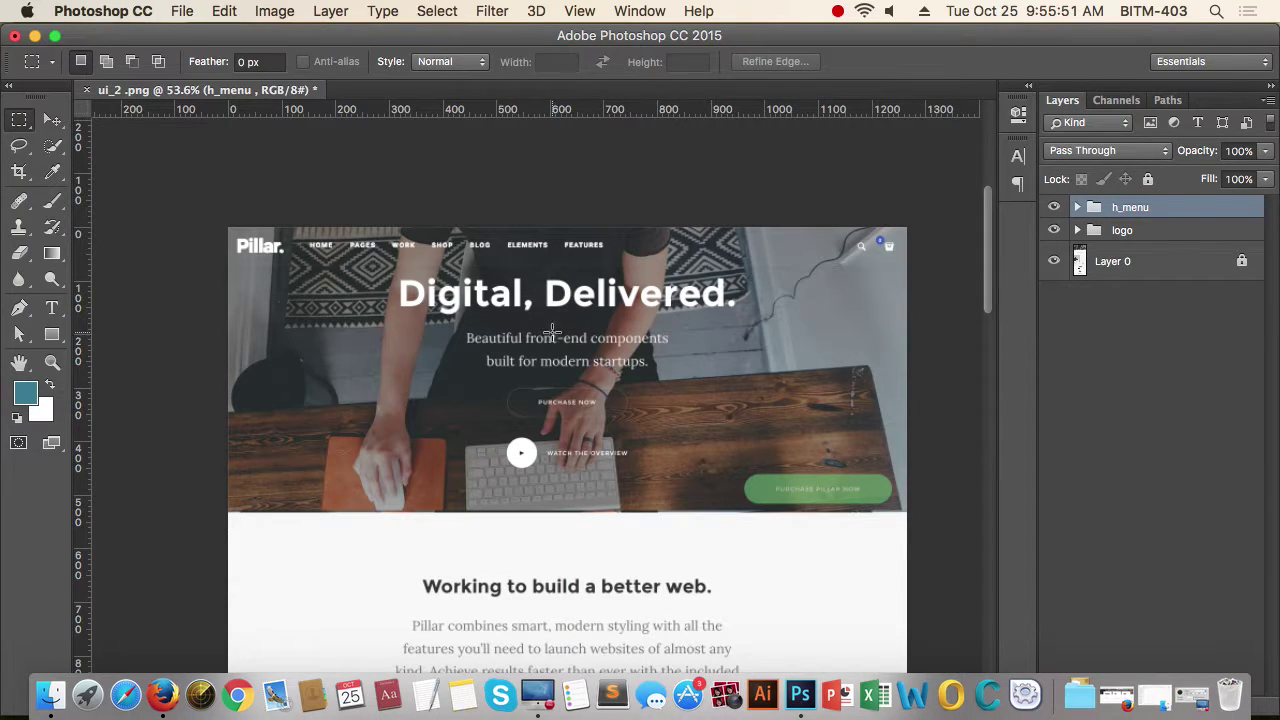
Create a 1266 × 1 px rectangle shape across the hero image and fill it with the white background colour
key(u)
click(208, 419)
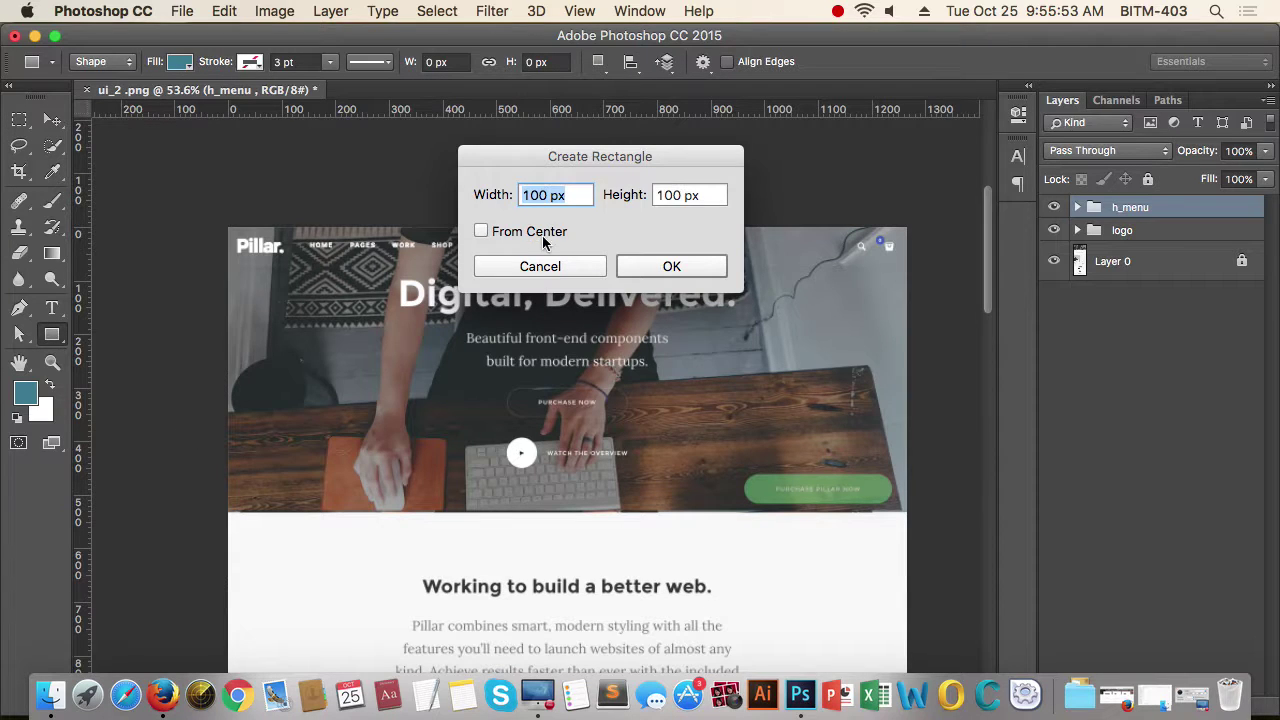
text(1266)
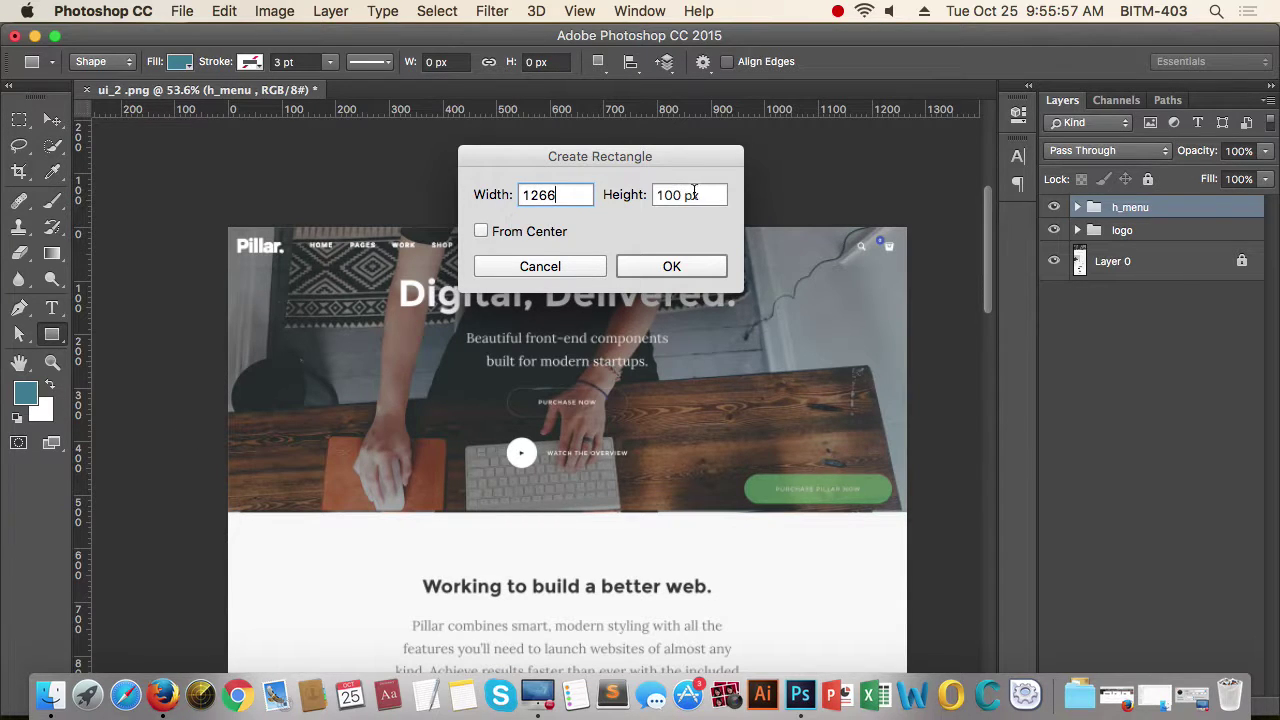
key(Tab)
text(1)
key(Return)
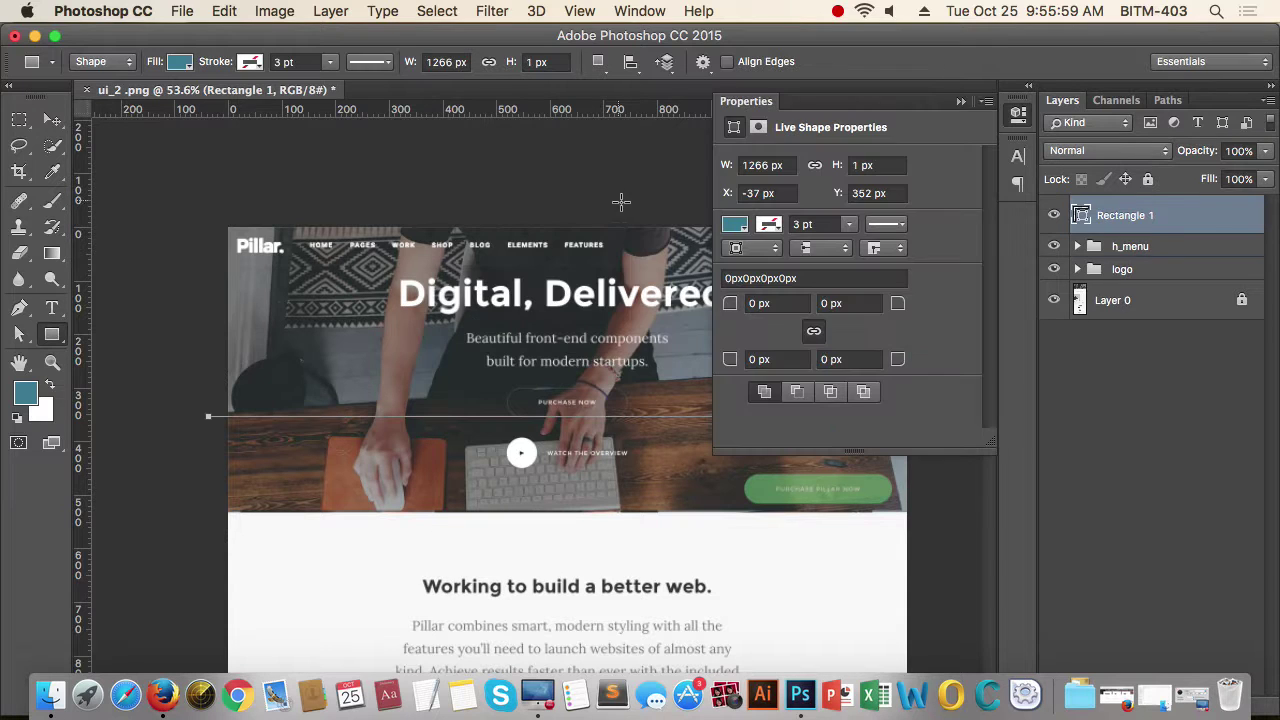
click(960, 102)
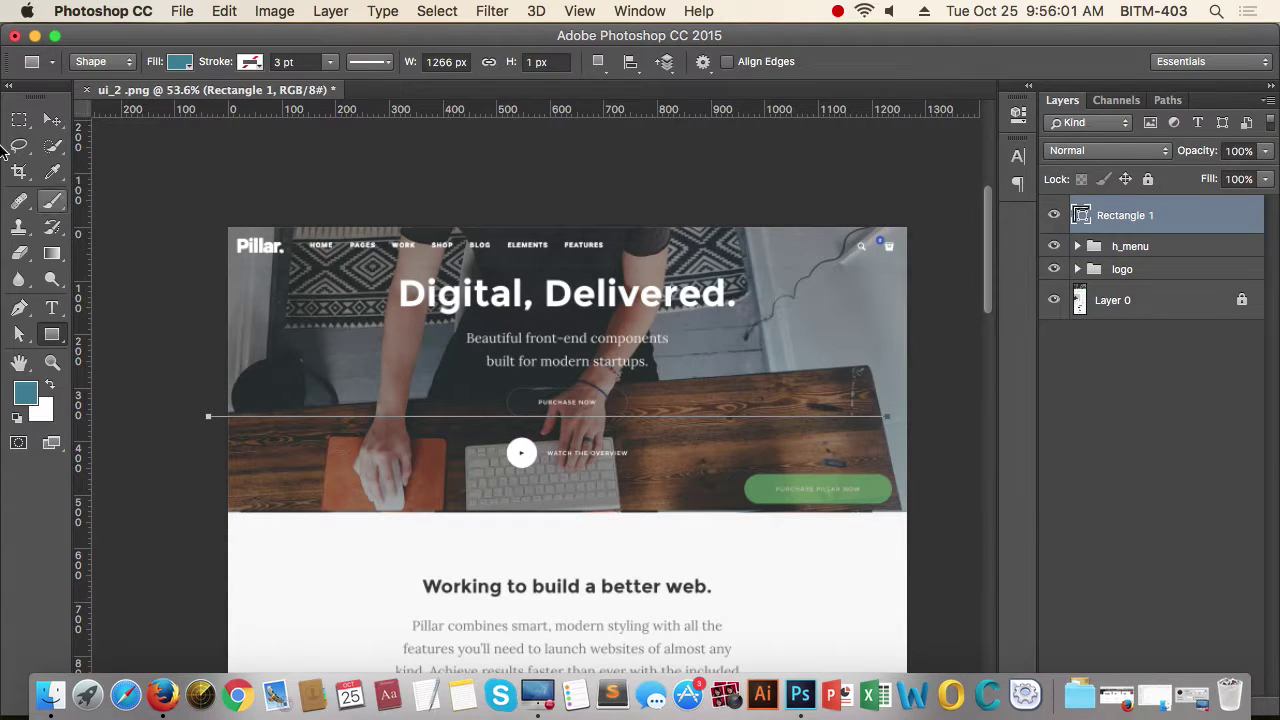
click(52, 119)
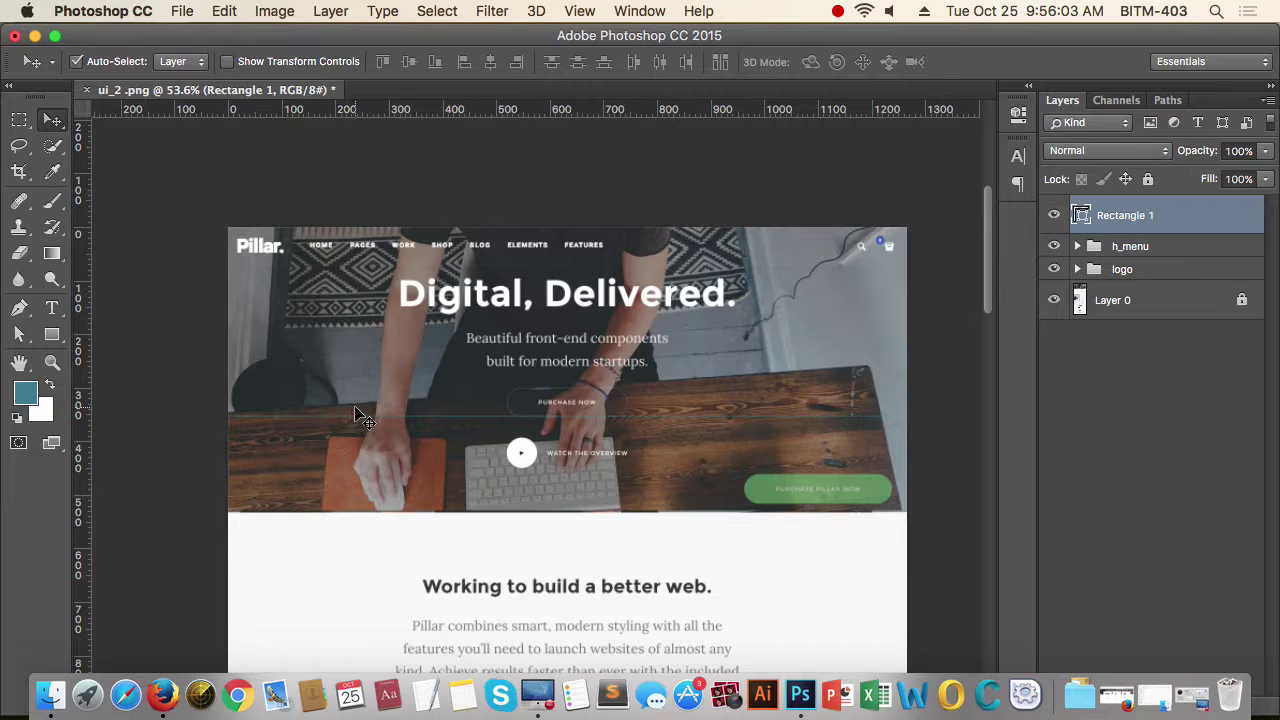
key(super+BackSpace)
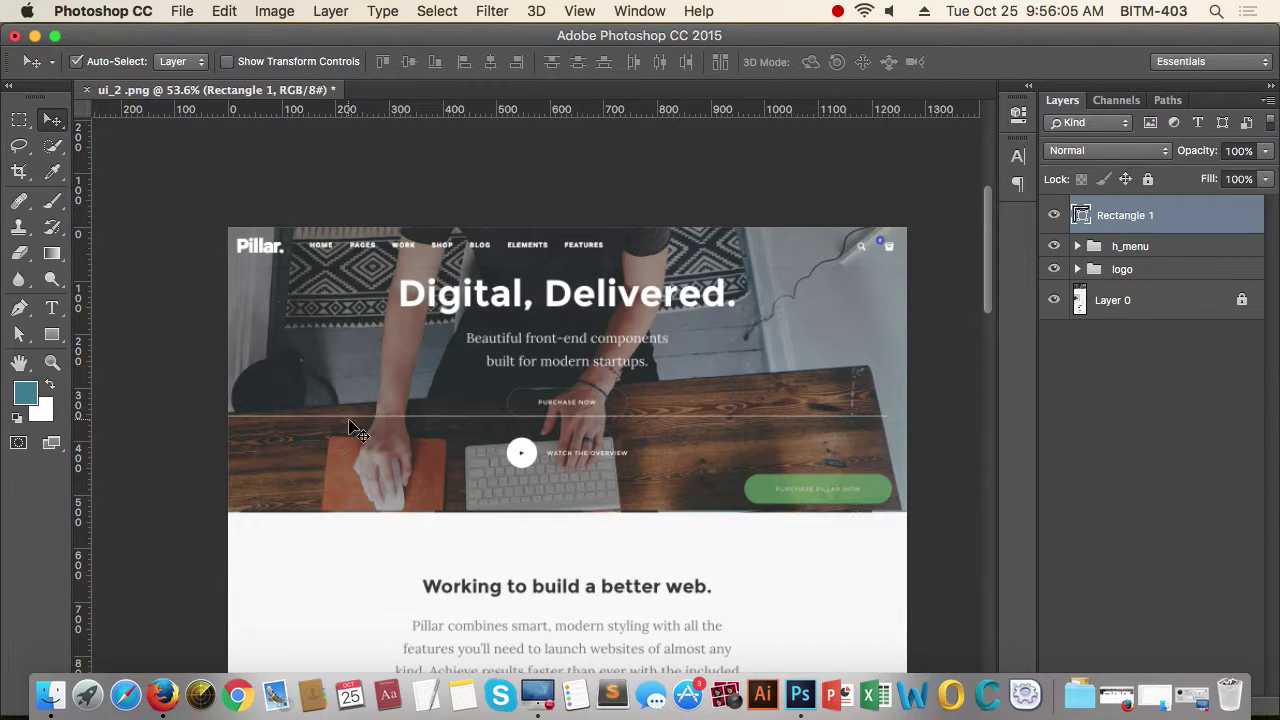
Move the thin white line up across the hero image in small increments
drag(373, 420, 380, 331)
mouse_move(428, 418)
mouse_down()
mouse_move(429, 392)
mouse_move(445, 421)
mouse_up()
key(Up)
key(Up)
key(Up)
key(Up)
key(Up)
key(Up)
key(Up)
key(Up)
key(Up)
key(Up)
key(Up)
key(Up)
key(Up)
key(Up)
key(Up)
key(Up)
key(Up)
key(Up)
key(Up)
key(Up)
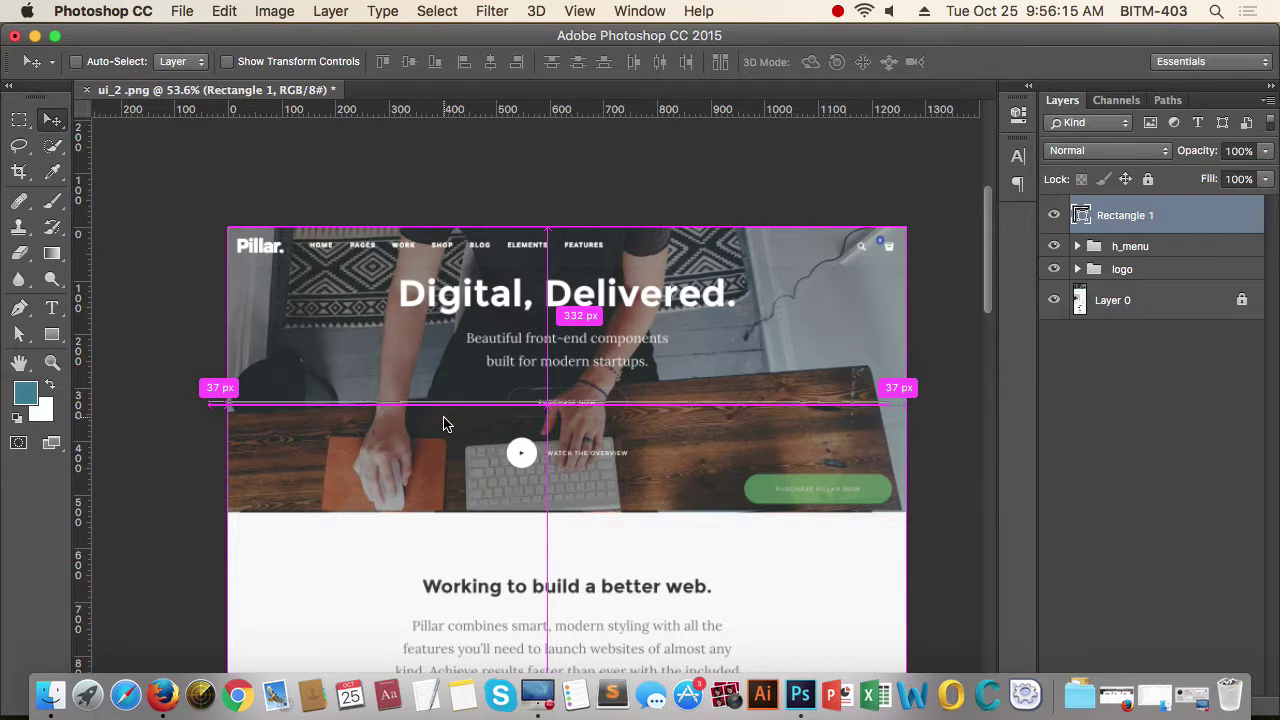
key(Up)
key(Up)
key(Up)
key(Up)
key(Up)
key(Up)
key(Up)
key(Up)
key(Up)
key(Up)
key(Up)
key(Up)
key(Up)
key(Up)
key(Up)
key(Up)
key(Up)
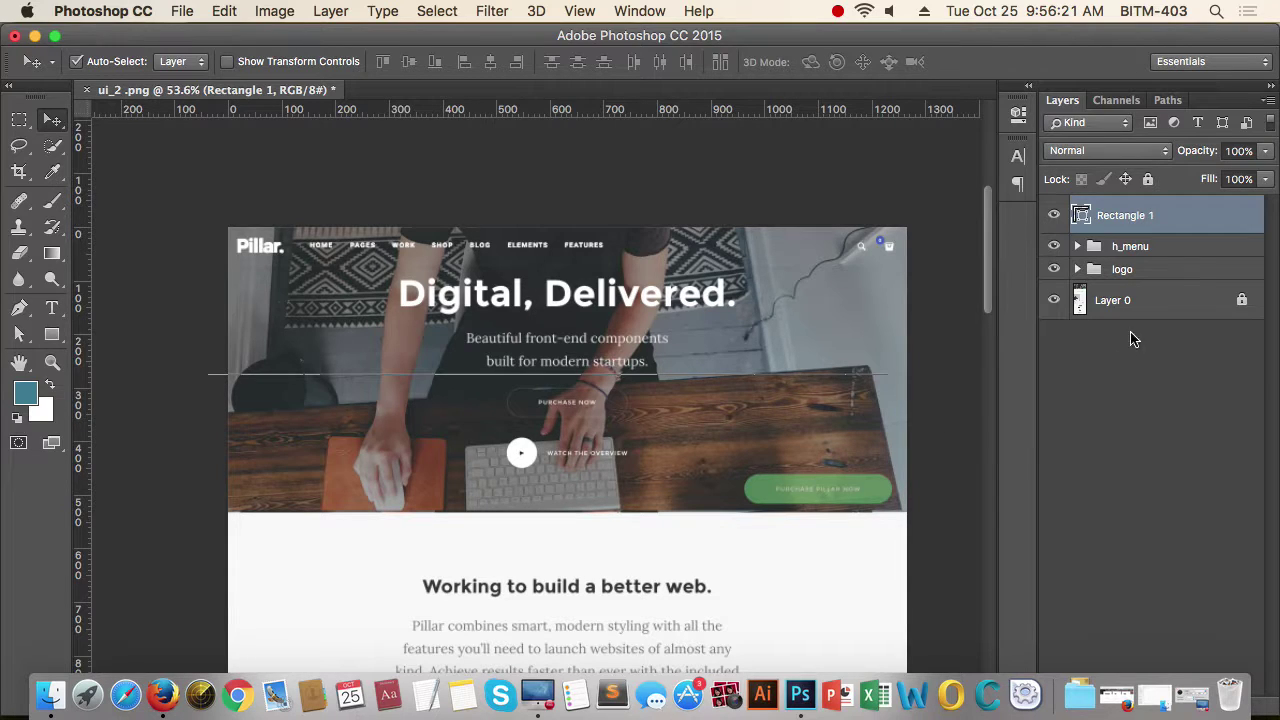
shift+click(1150, 312)
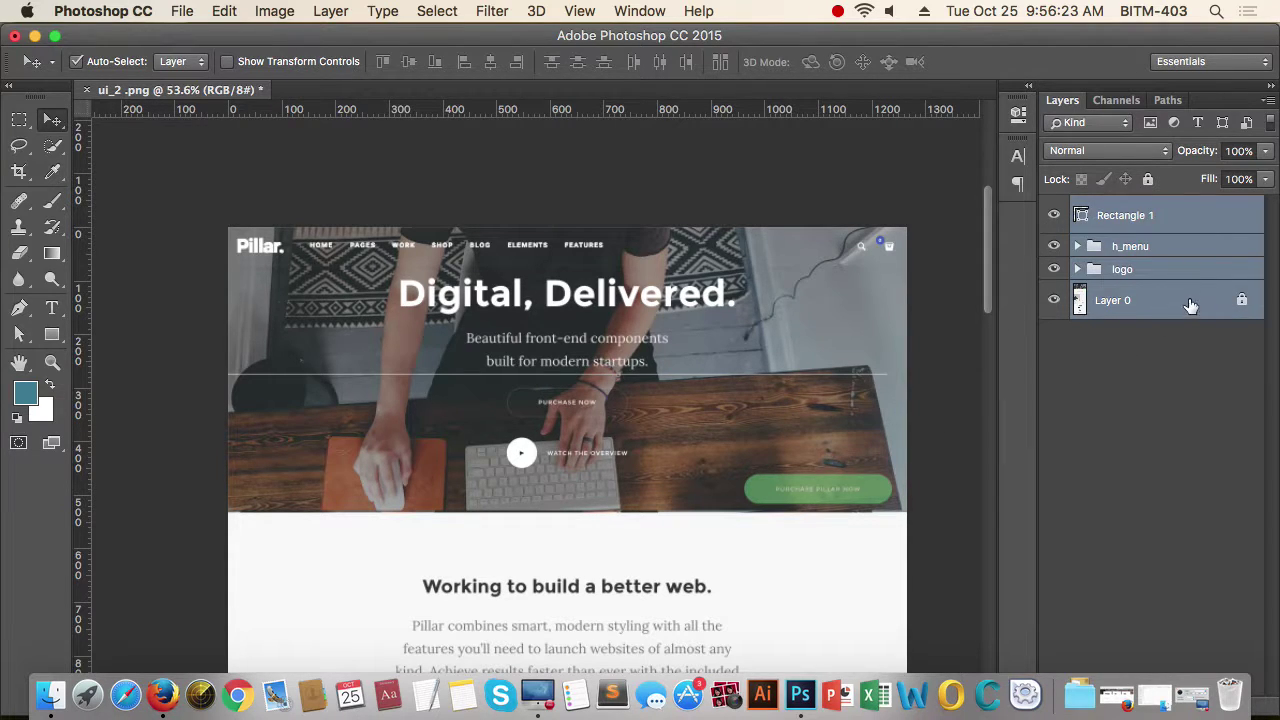
click(1189, 213)
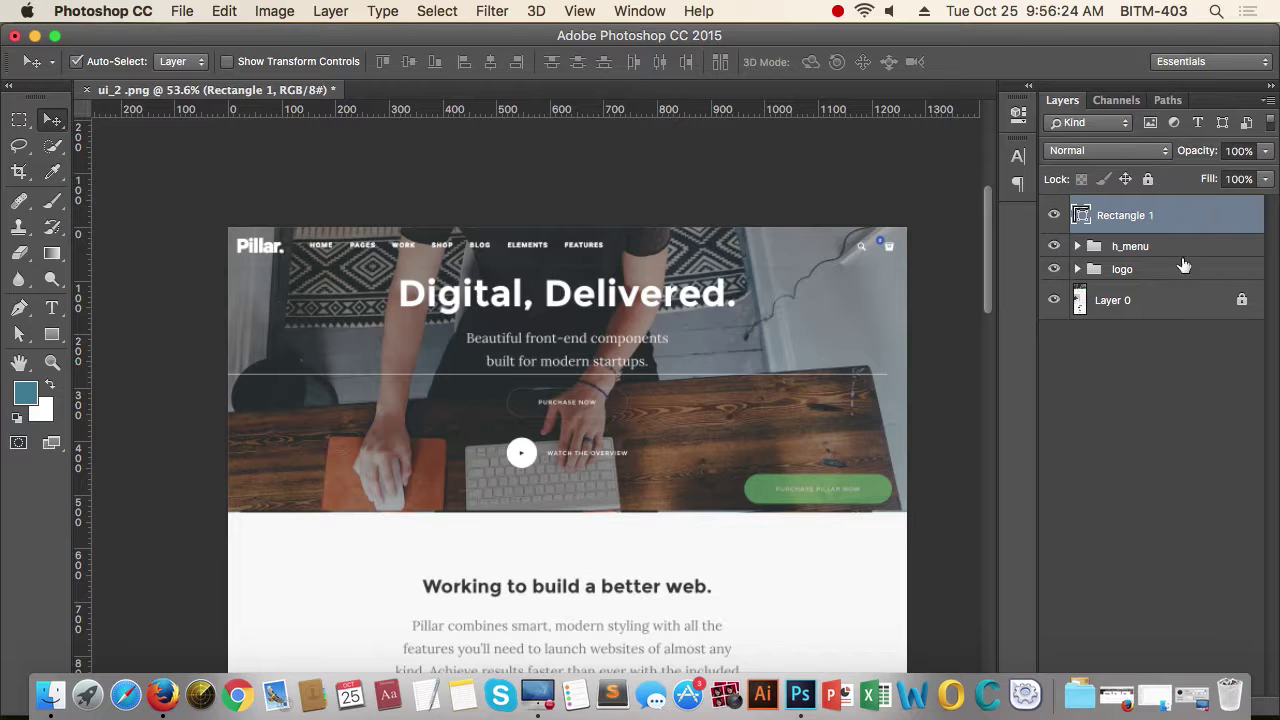
super+click(1182, 311)
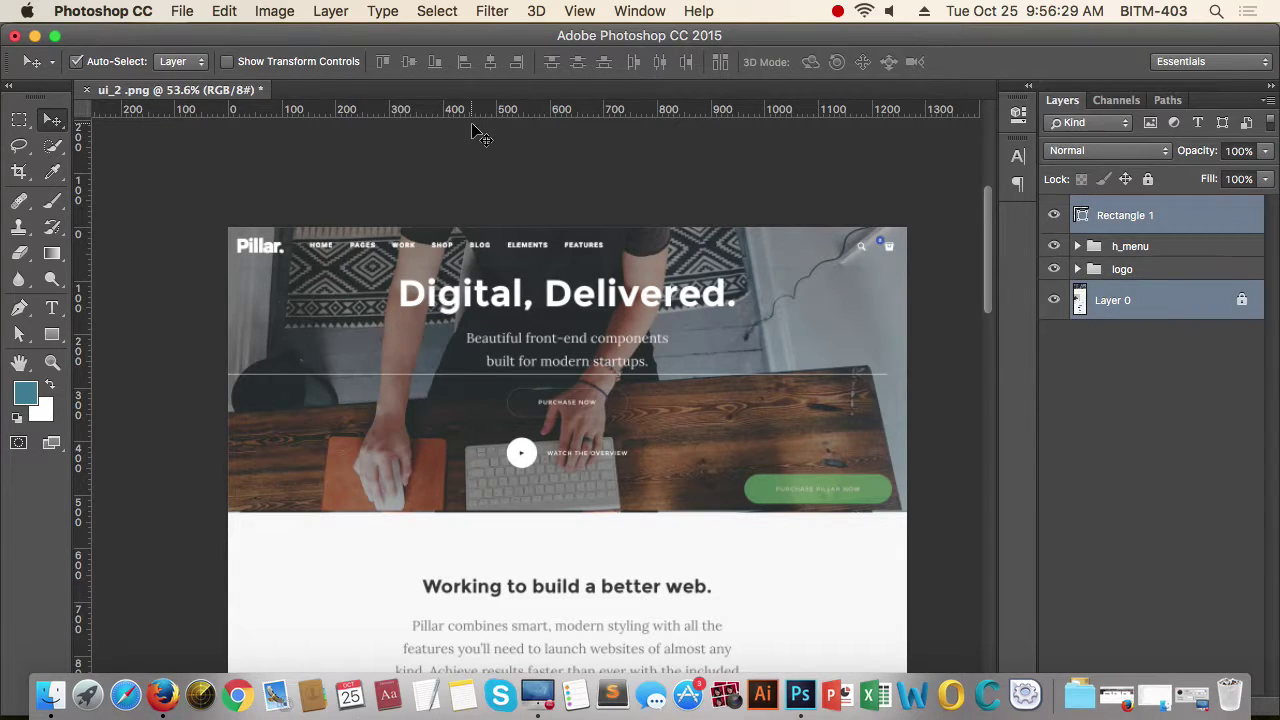
double_click(1195, 222)
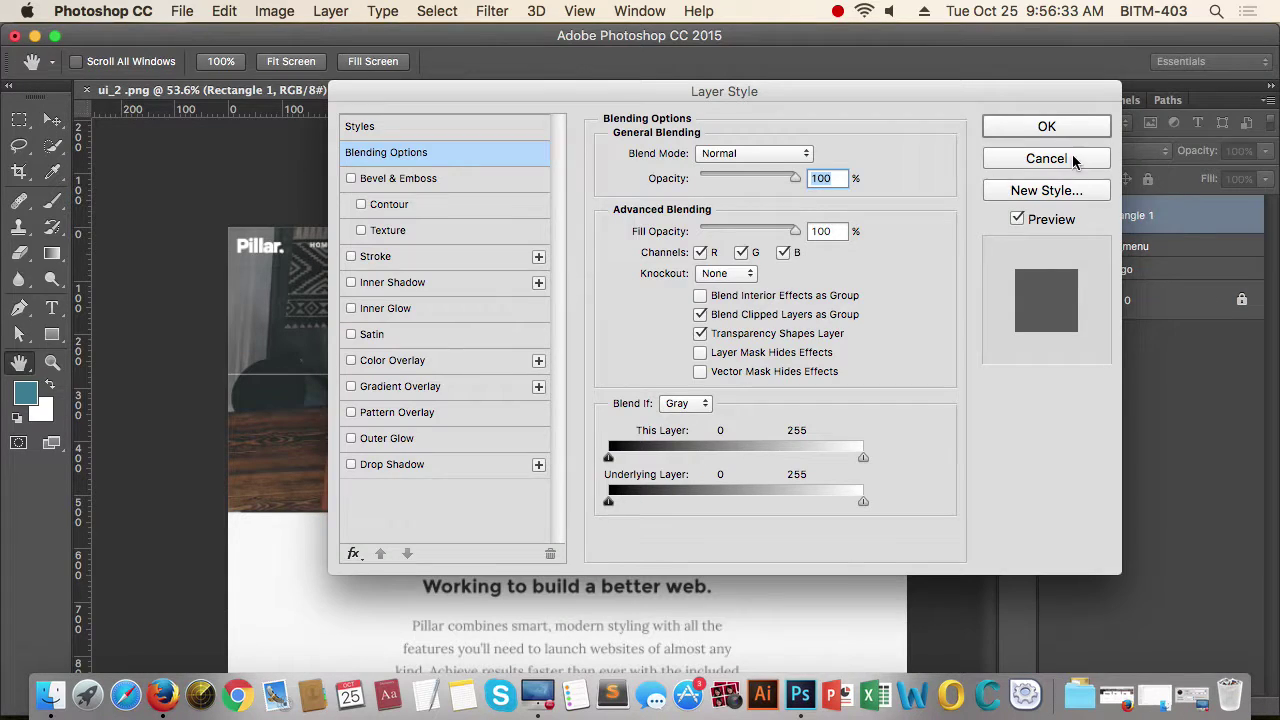
click(1073, 162)
super+click(1203, 315)
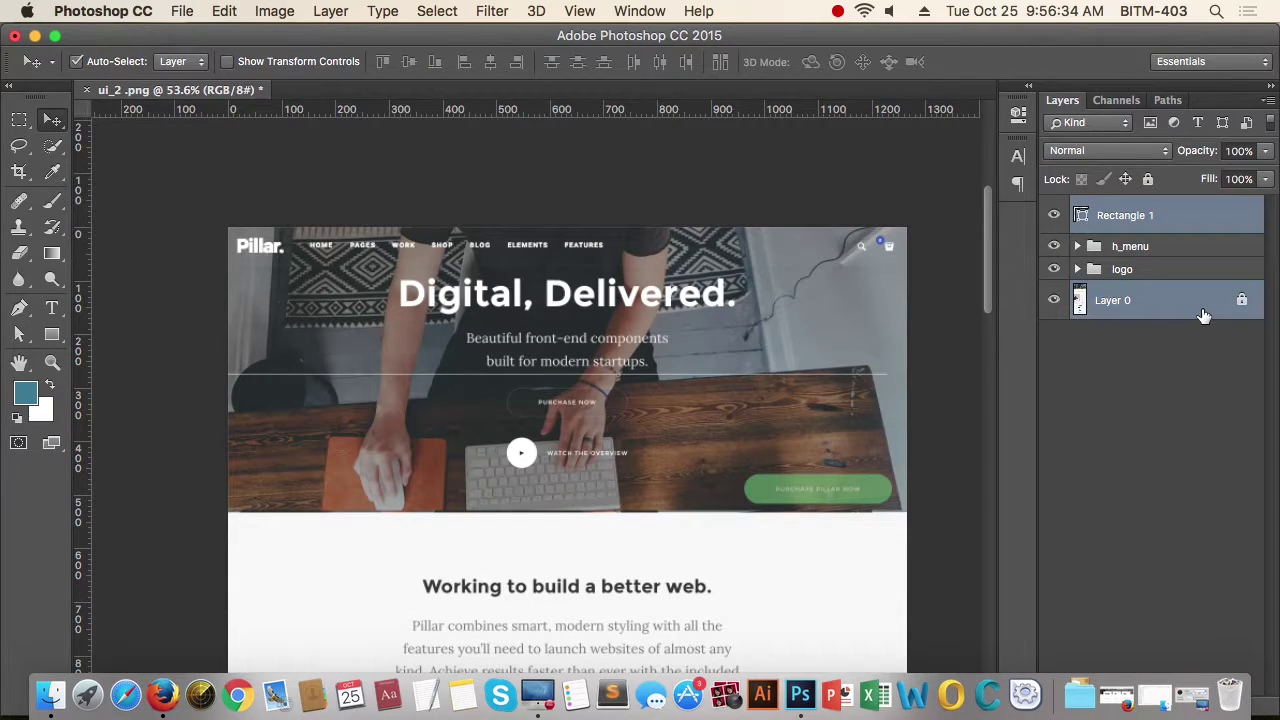
Place the thin white line below the header menu, about 70 px from the page's upper edge and spanning its full width
click(1194, 216)
drag(218, 372, 497, 345)
drag(640, 328, 559, 334)
drag(713, 366, 699, 304)
click(705, 367)
drag(705, 372, 712, 258)
drag(411, 250, 582, 265)
drag(574, 275, 495, 318)
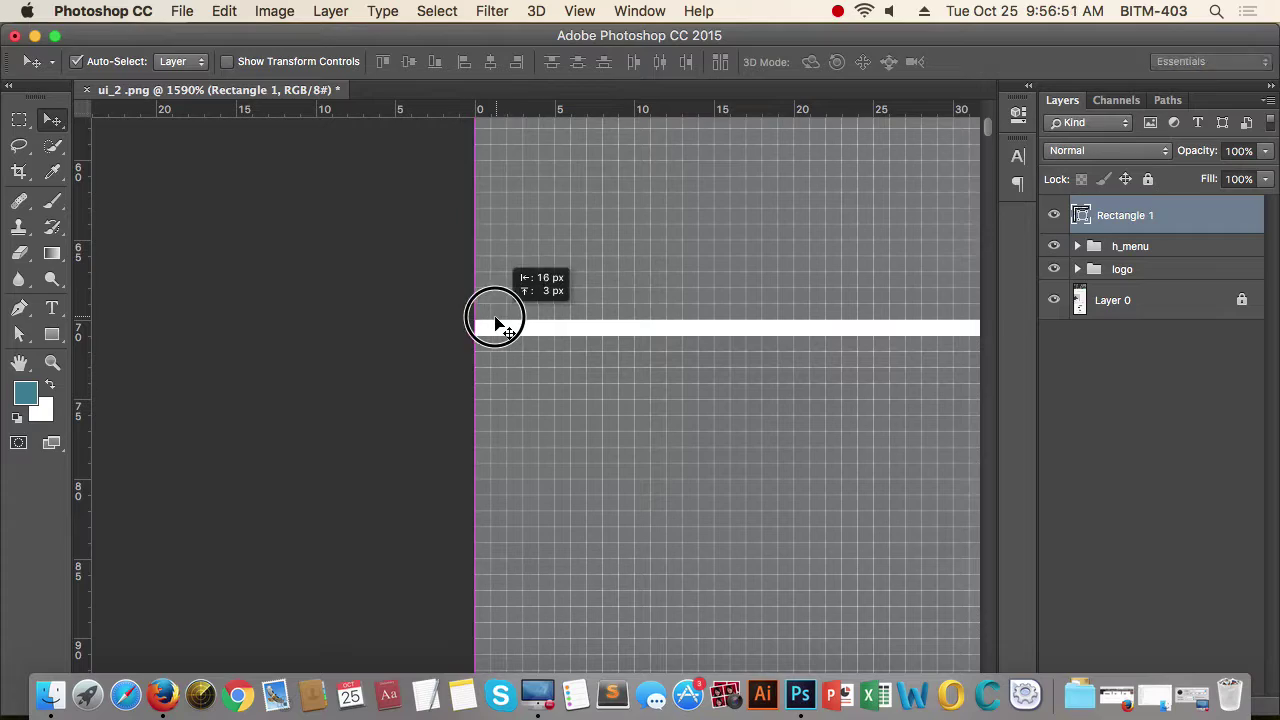
drag(635, 315, 487, 321)
drag(687, 352, 560, 358)
drag(645, 364, 310, 355)
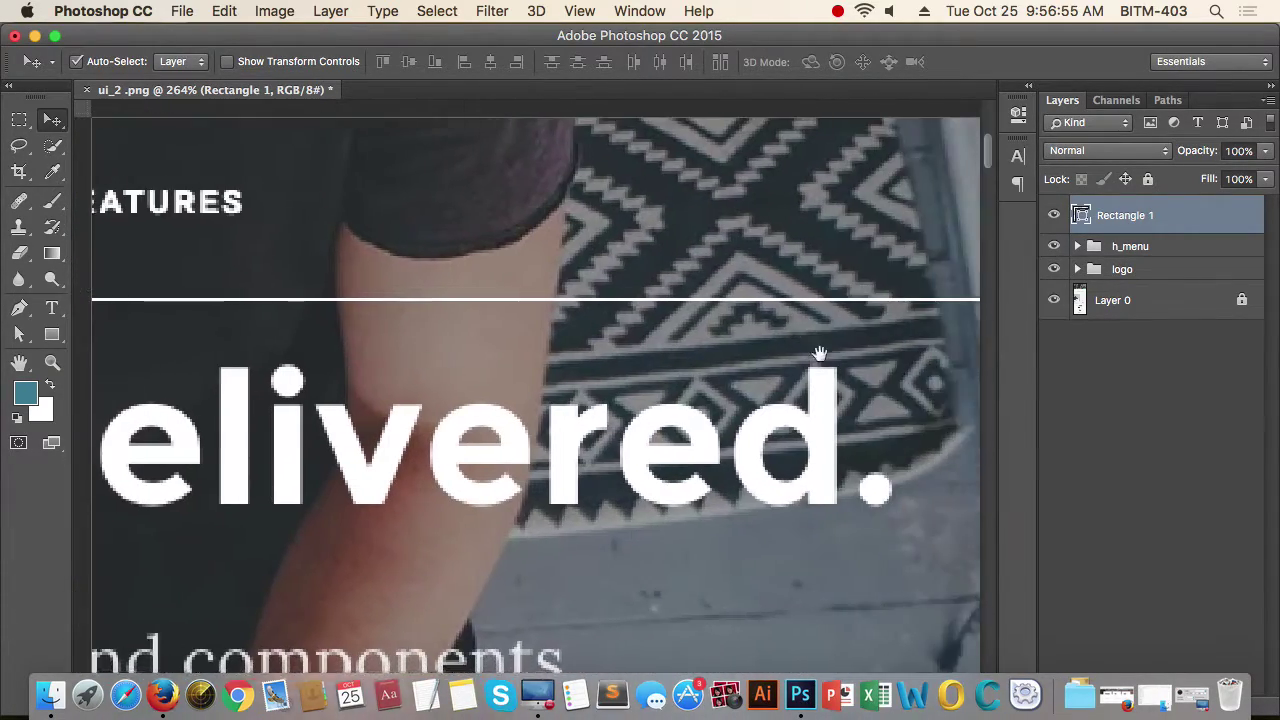
drag(822, 354, 346, 361)
drag(826, 354, 672, 360)
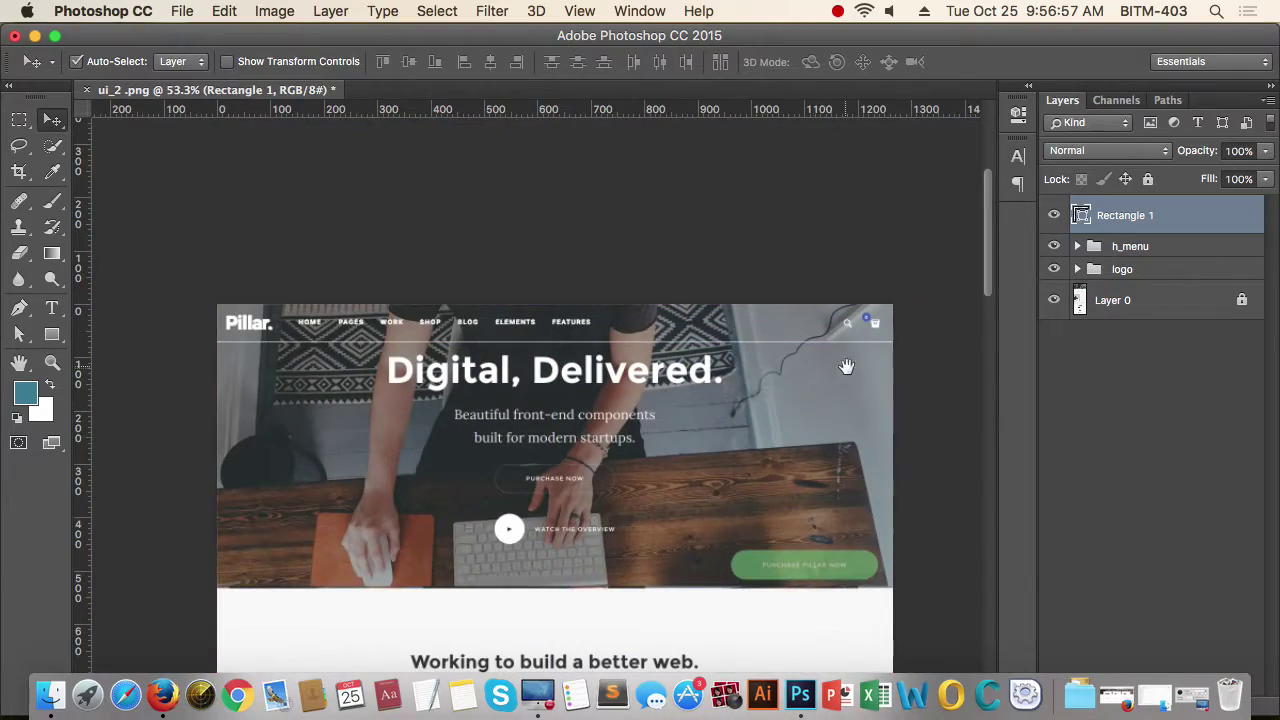
Set the horizontal line's opacity to 20% and compare it with the mockup near the search and cart icons
drag(862, 375, 726, 374)
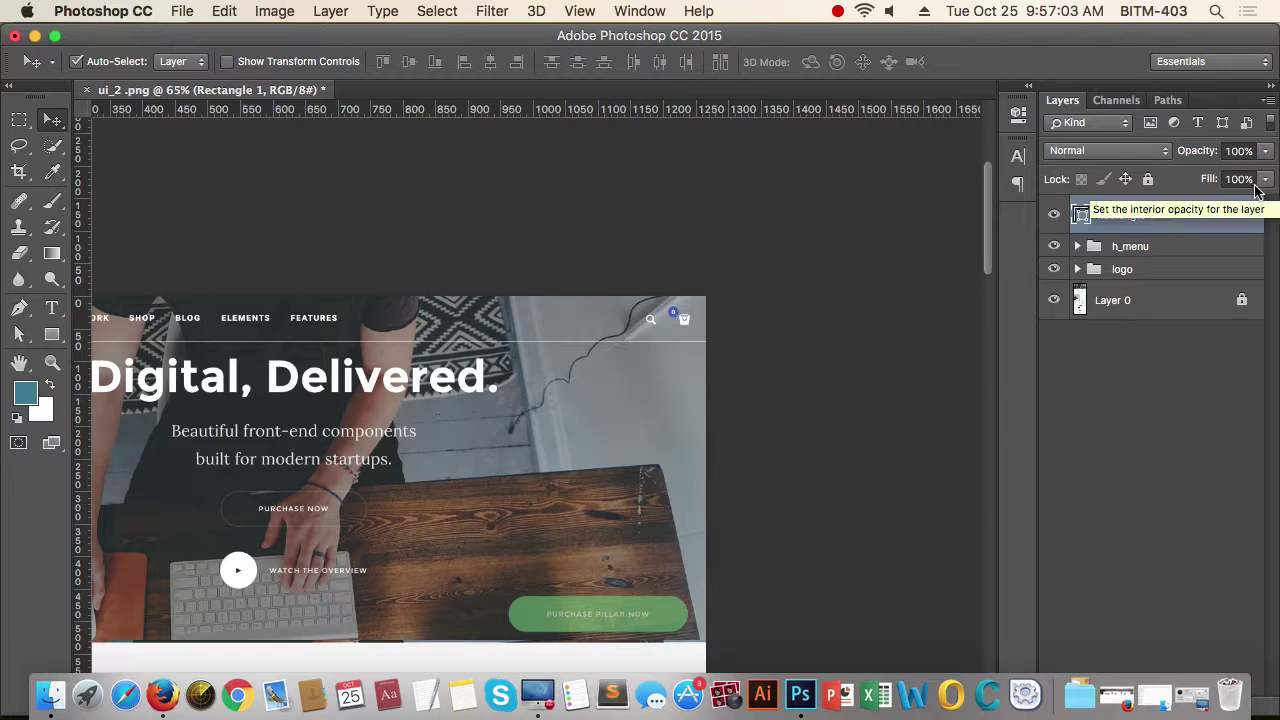
key(2)
drag(691, 323, 912, 393)
drag(829, 418, 626, 451)
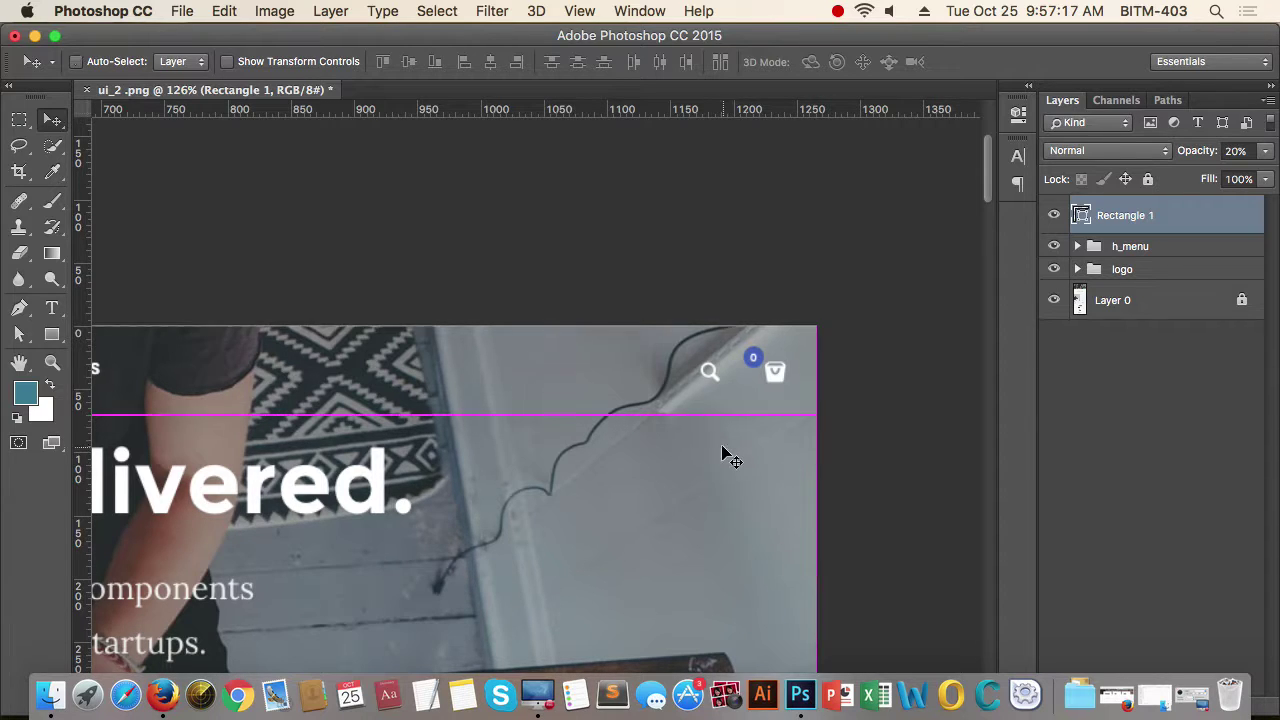
mouse_move(729, 457)
mouse_down()
mouse_move(671, 400)
mouse_move(780, 420)
mouse_move(716, 412)
mouse_move(720, 446)
mouse_up()
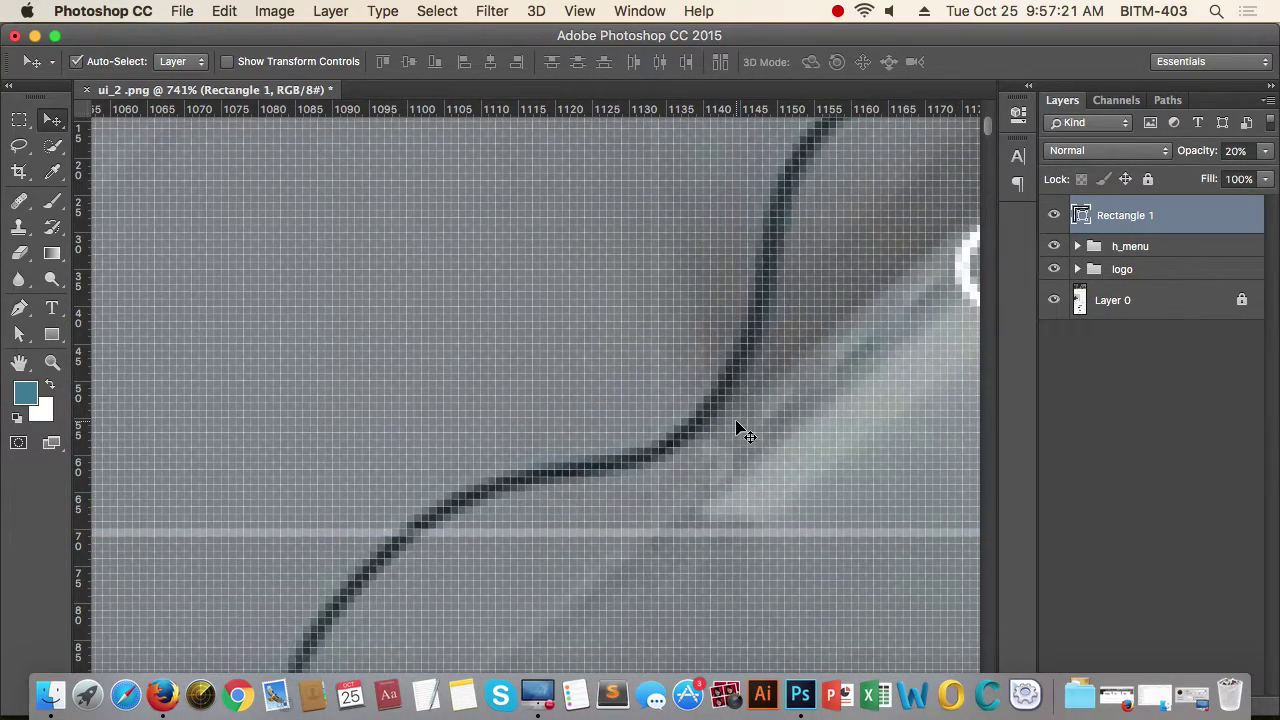
drag(729, 397, 660, 396)
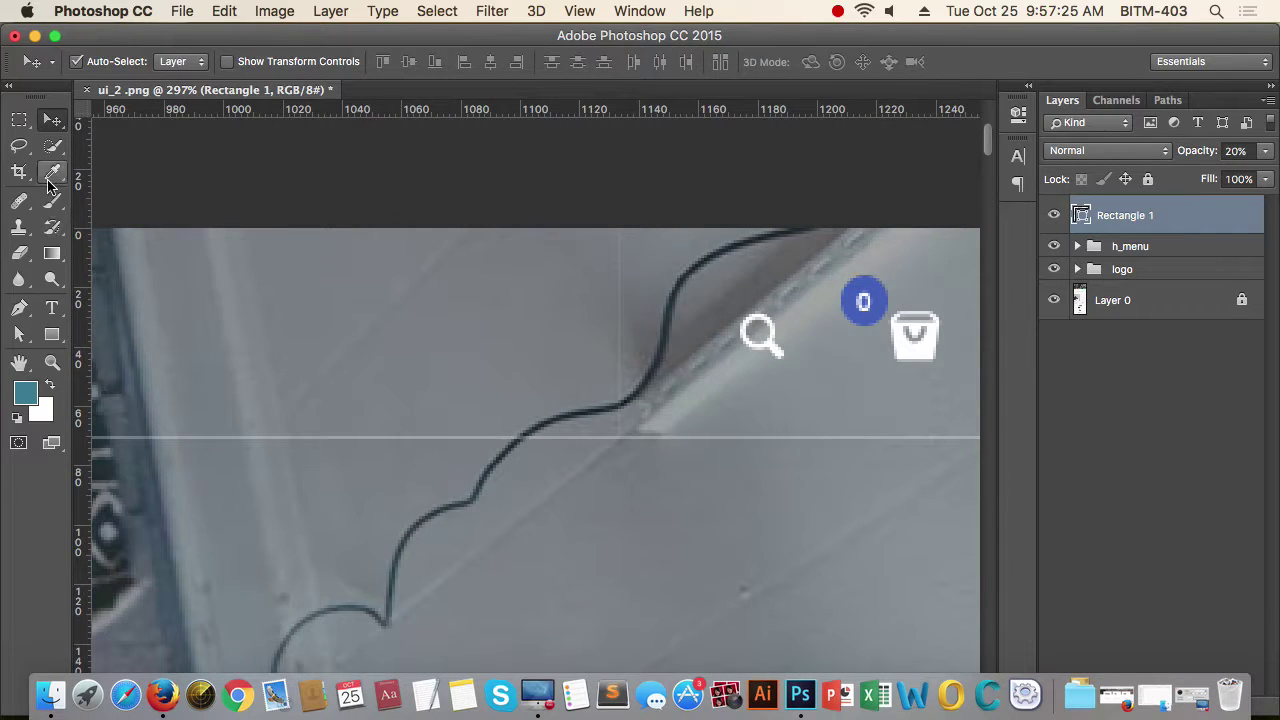
Measure the header's height from the page's upper edge to the divider line with a rectangular marquee, and clear the selection
click(19, 119)
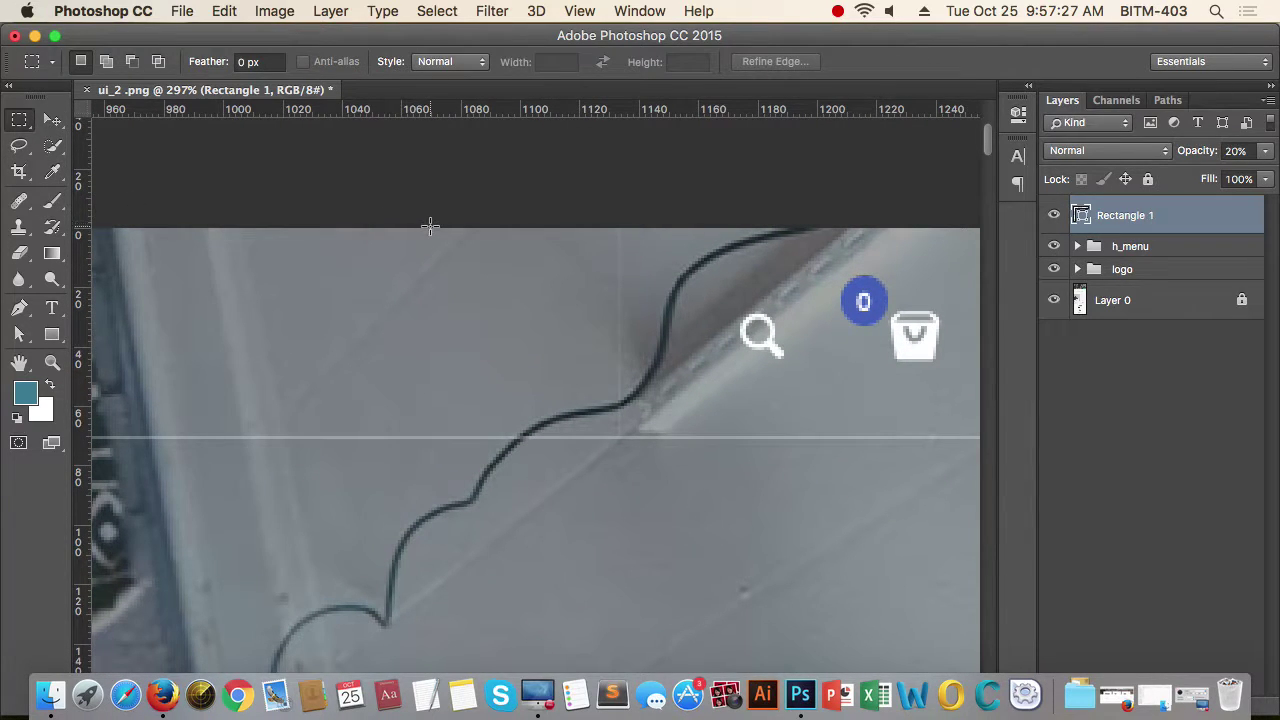
drag(431, 228, 590, 434)
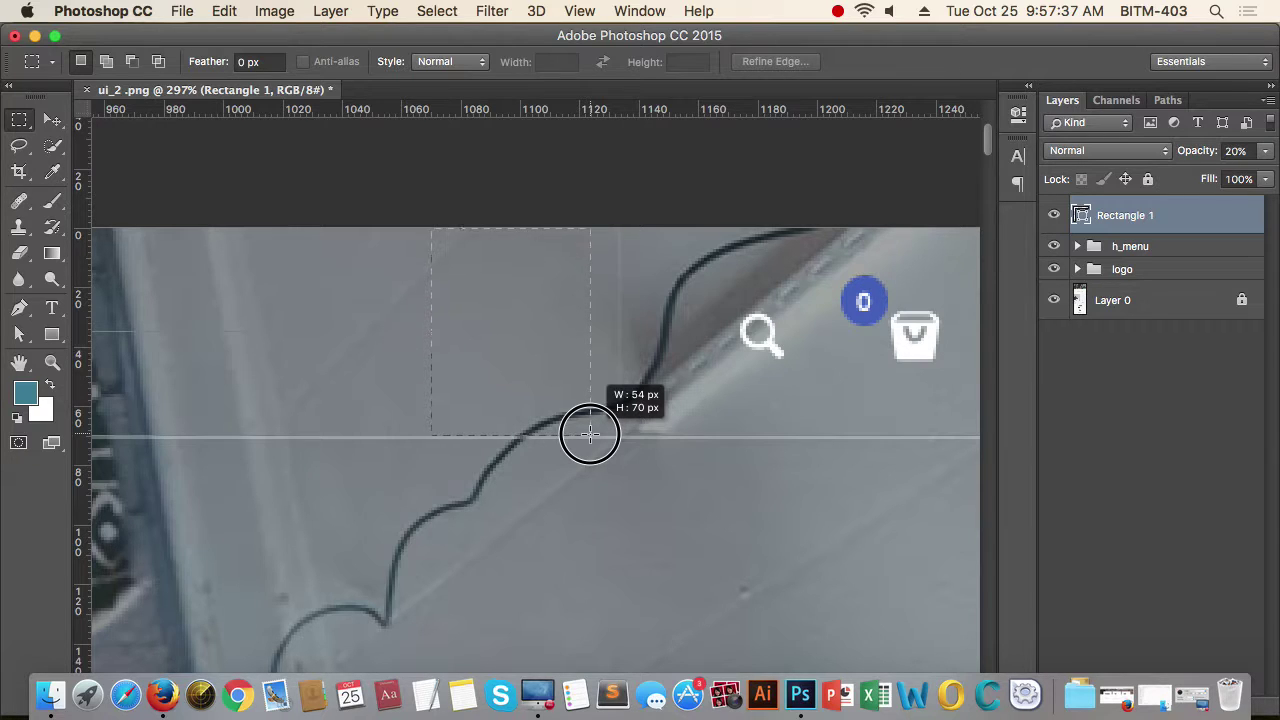
drag(590, 433, 590, 433)
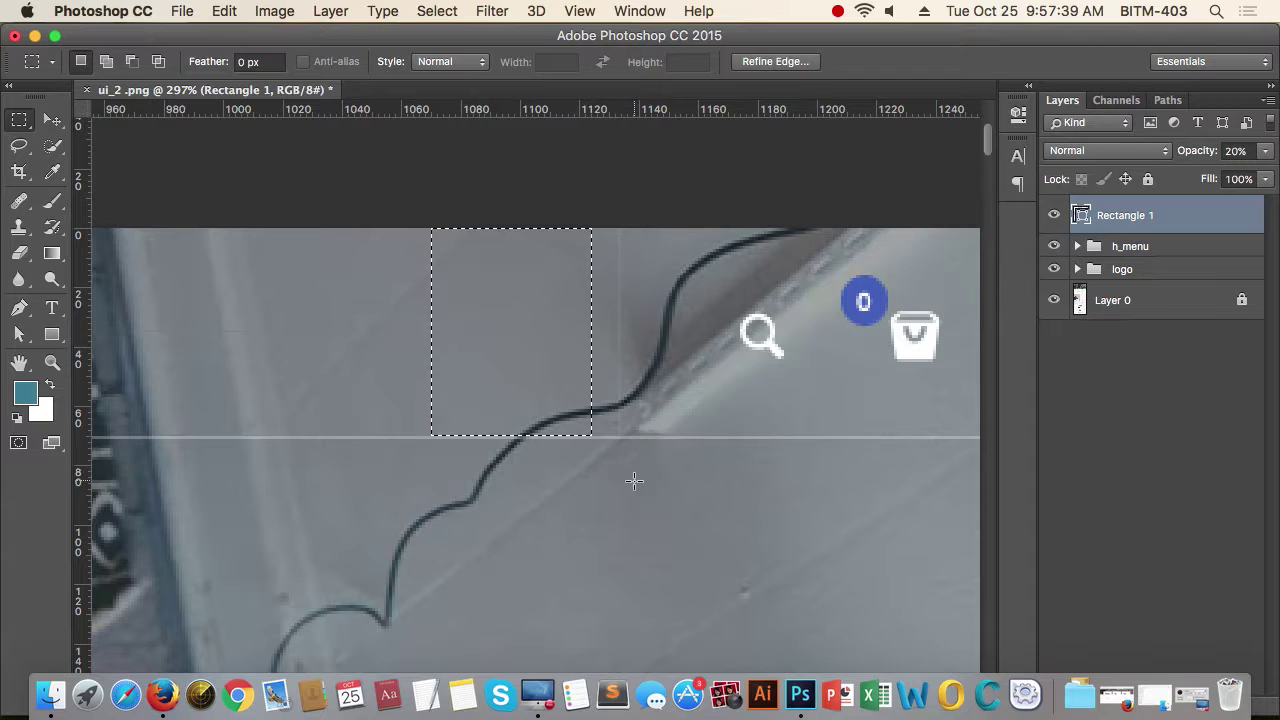
click(642, 487)
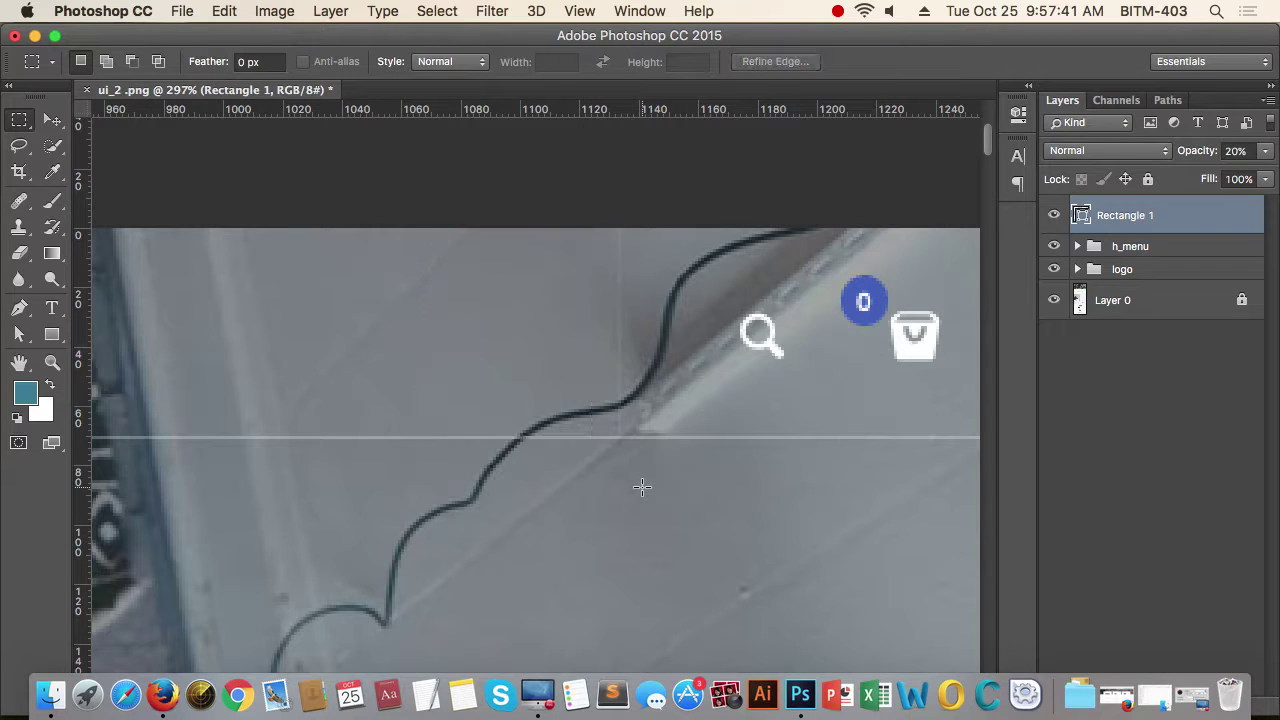
Create a white 1 × 70 px rectangle shape below the divider line, near the search icon
key(u)
click(671, 456)
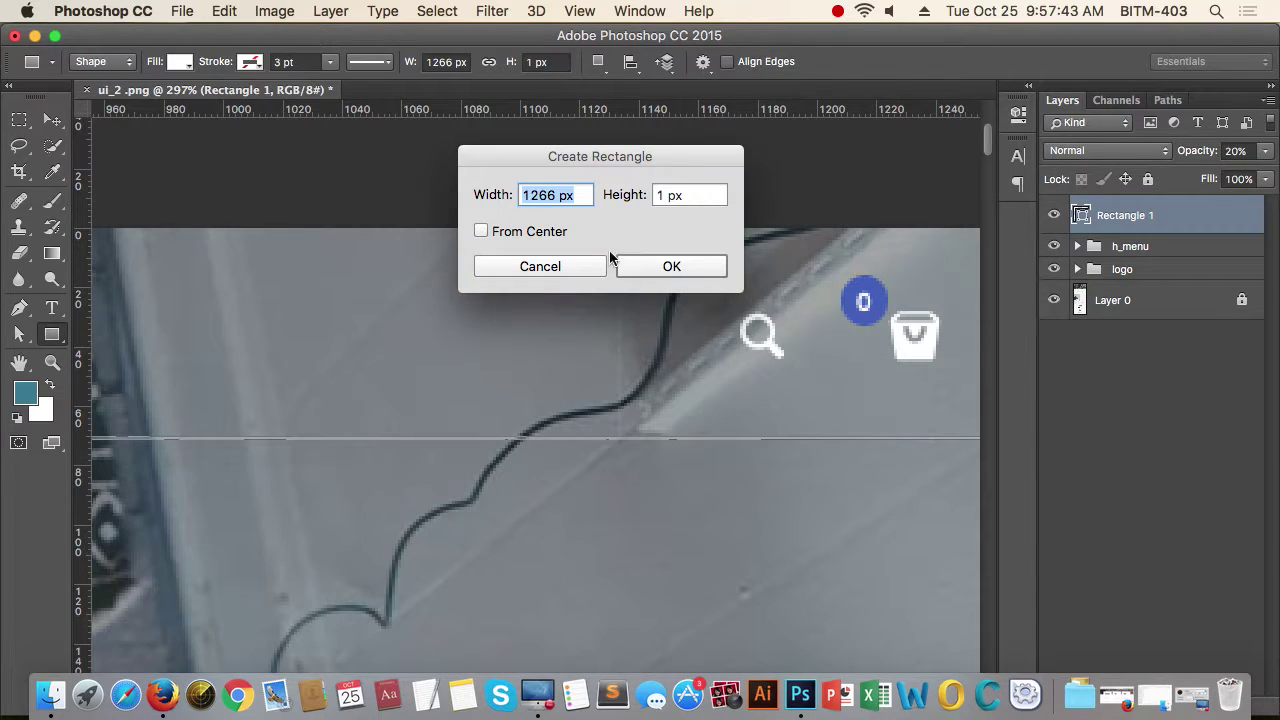
text(1)
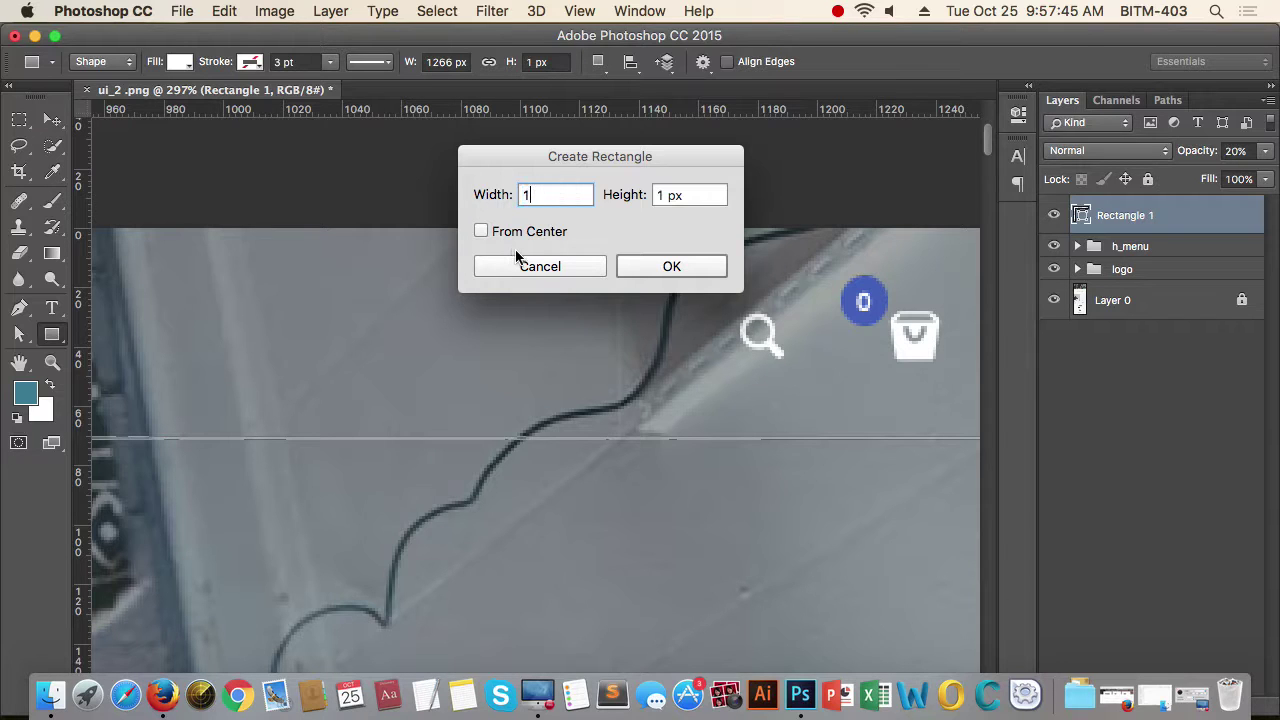
key(Tab)
text(7)
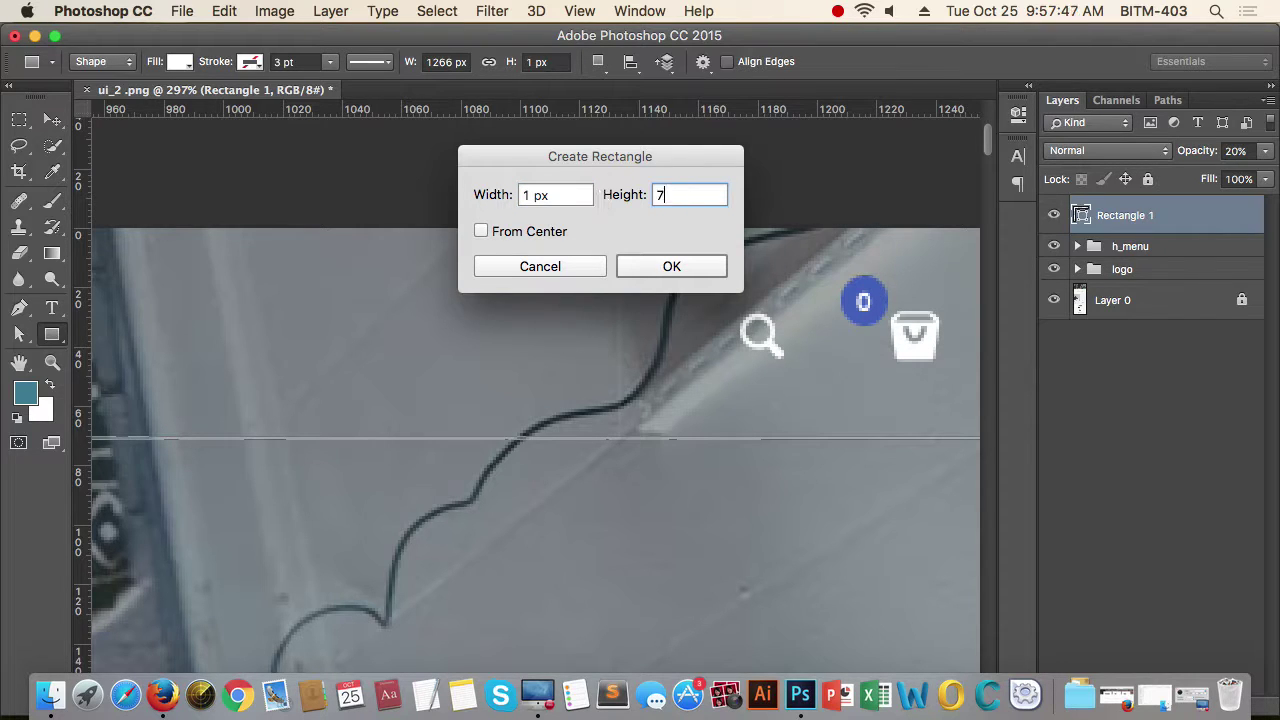
key(Return)
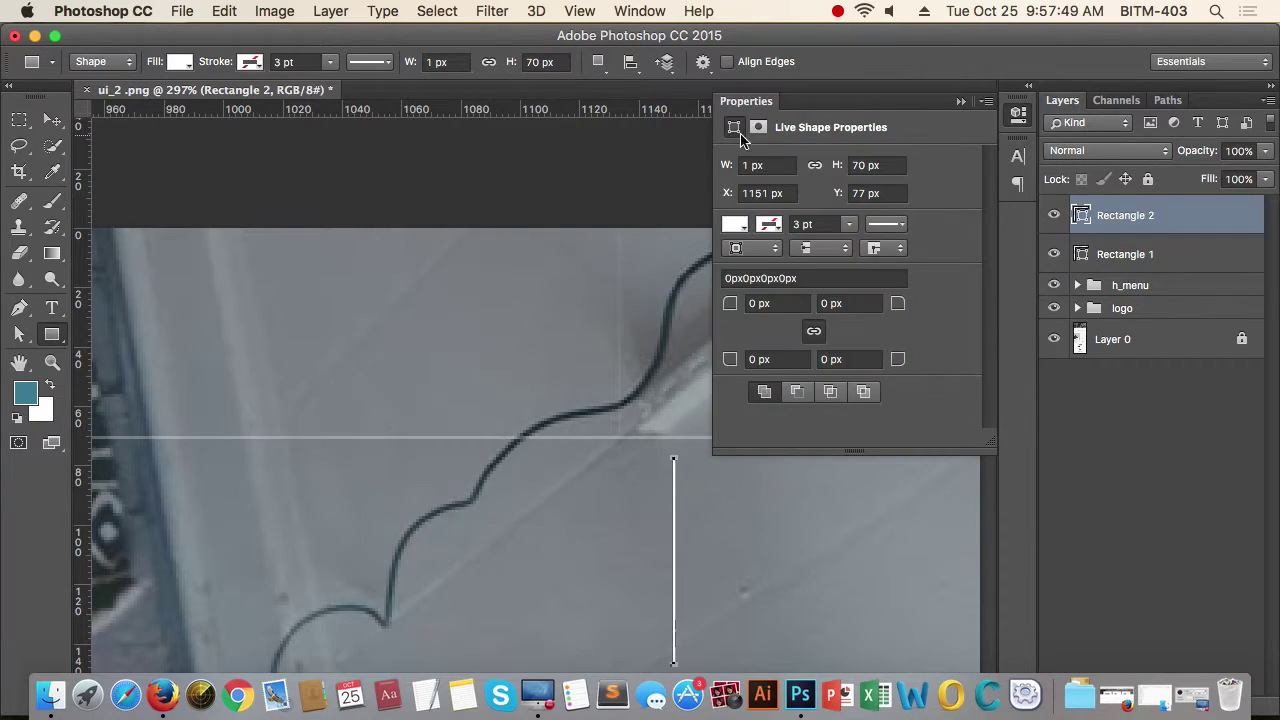
click(960, 103)
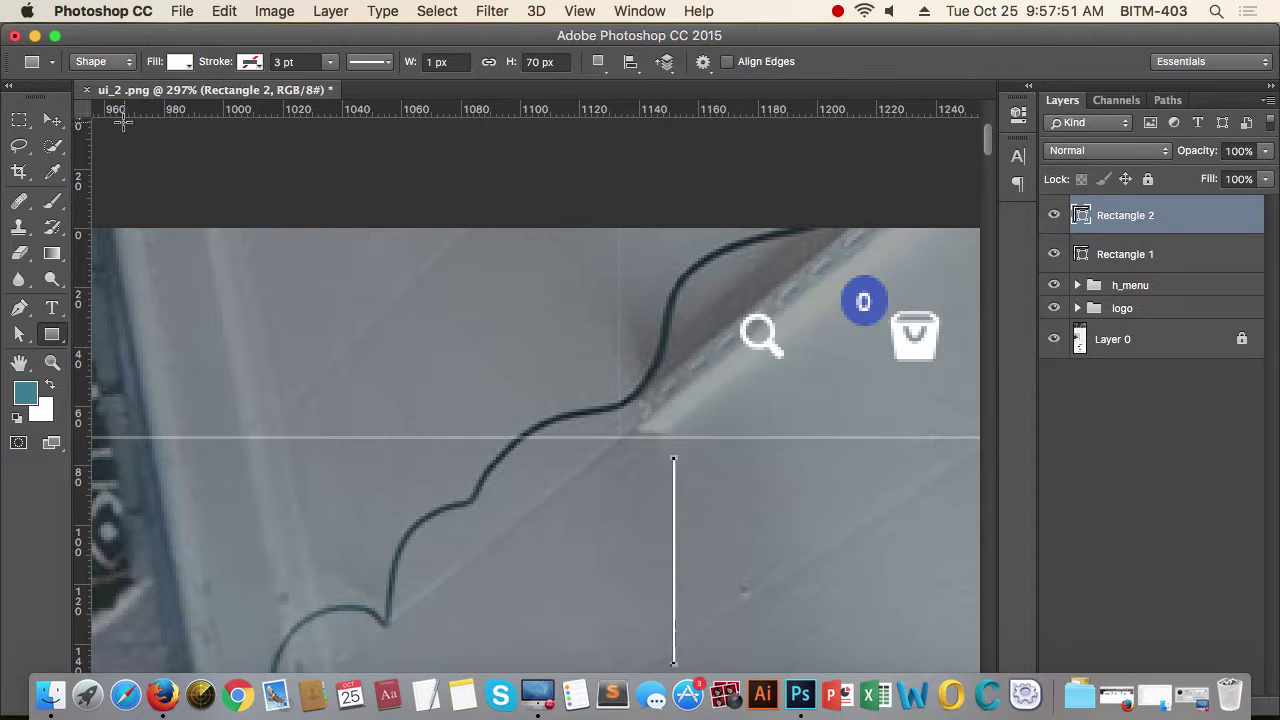
Move the vertical line over the mockup's separator beside the search icon, running from the page's upper edge to the horizontal line
click(57, 126)
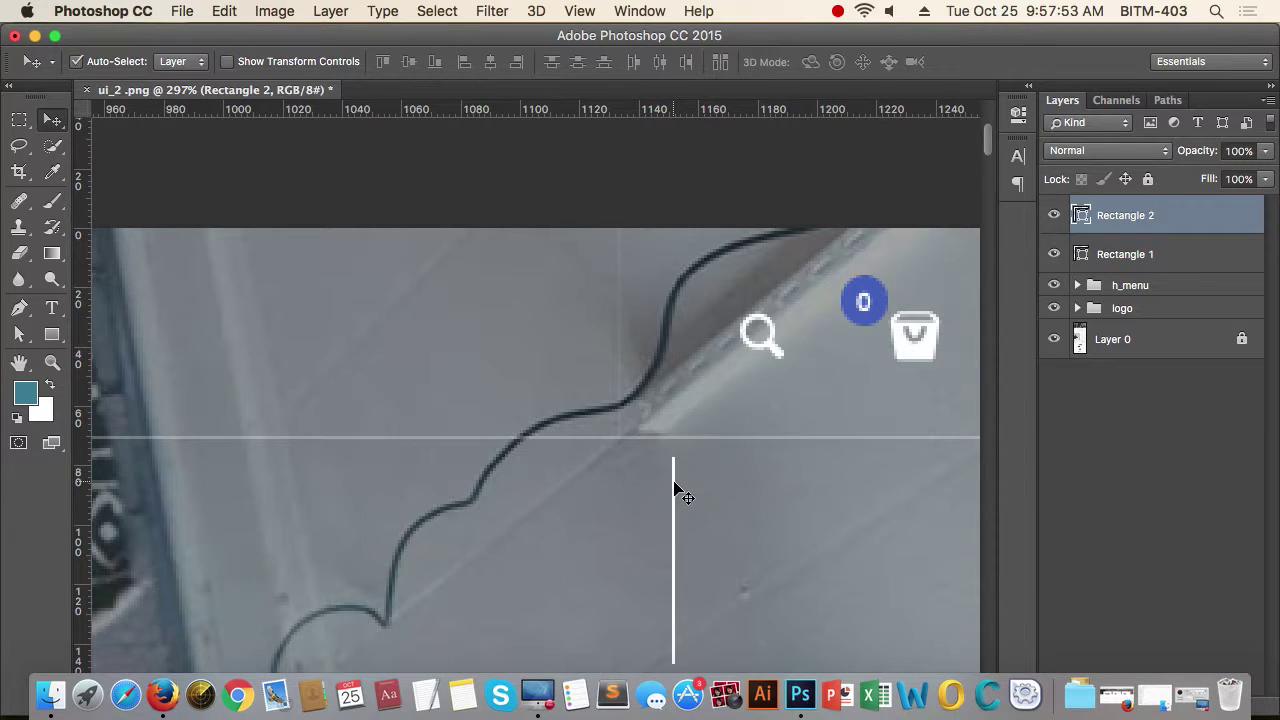
drag(675, 485, 625, 268)
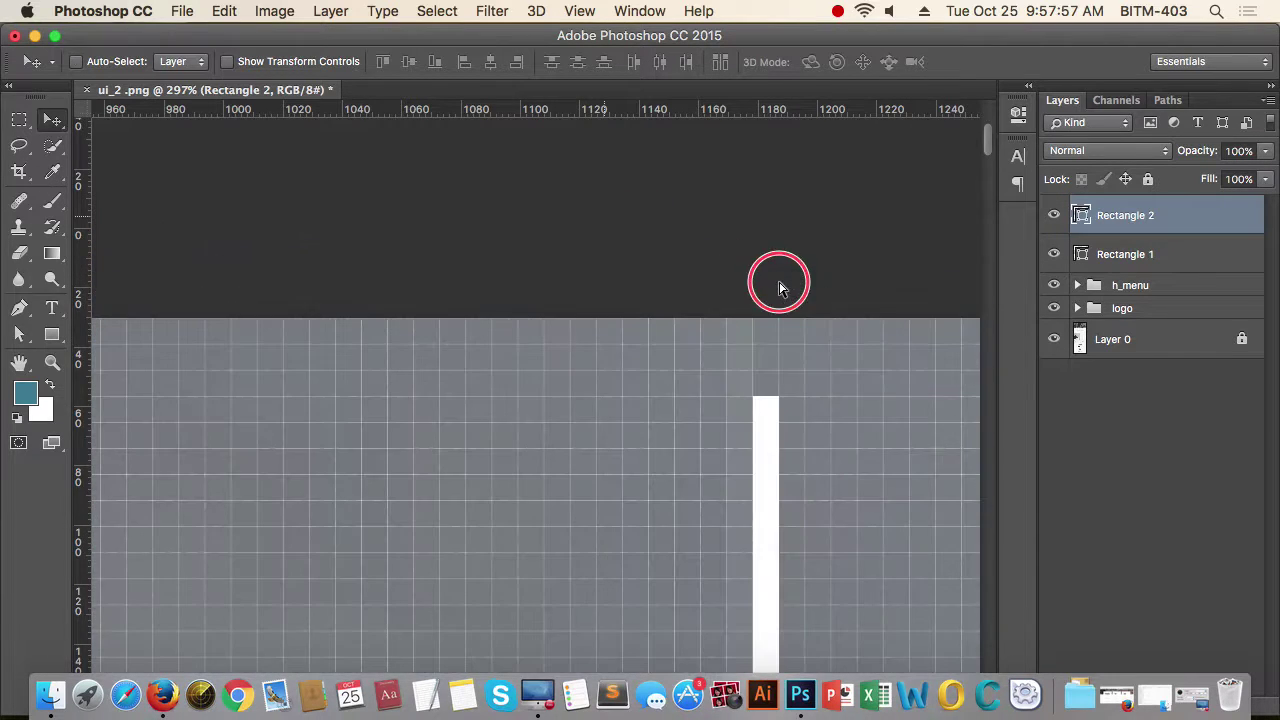
drag(766, 406, 736, 356)
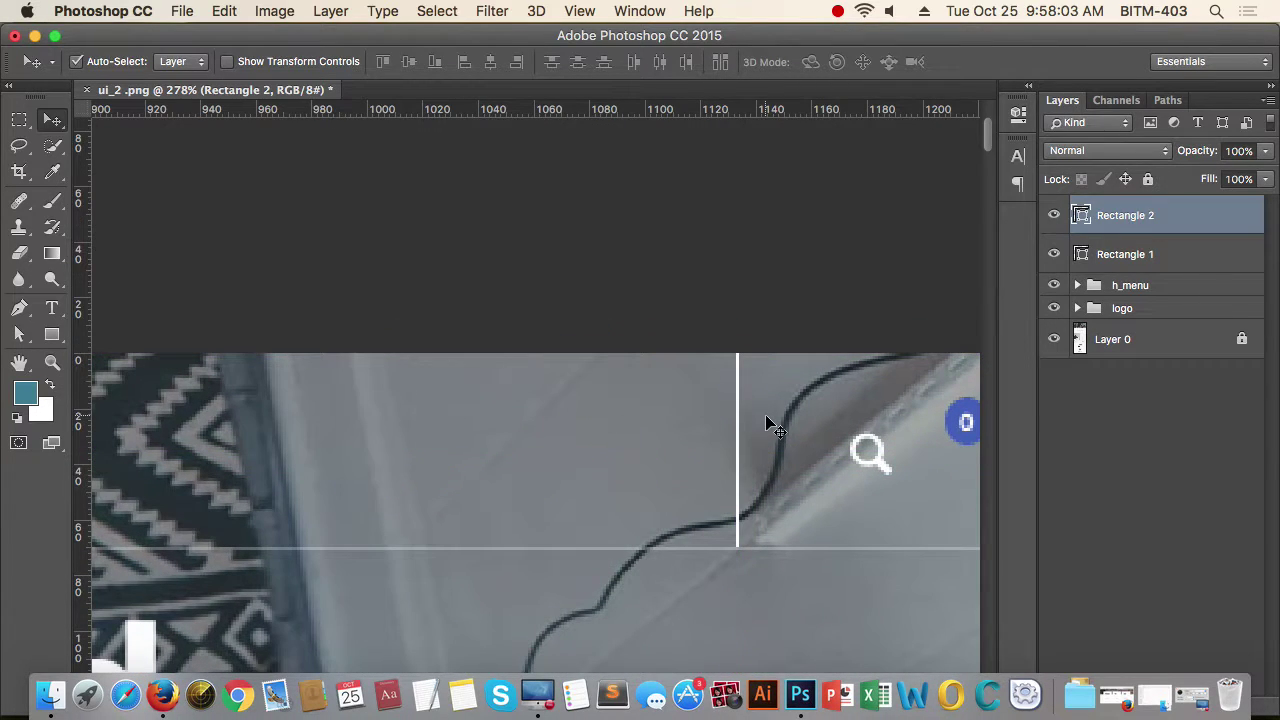
Set the opacity of both the vertical and the horizontal divider lines to 10%
key(2)
click(1180, 270)
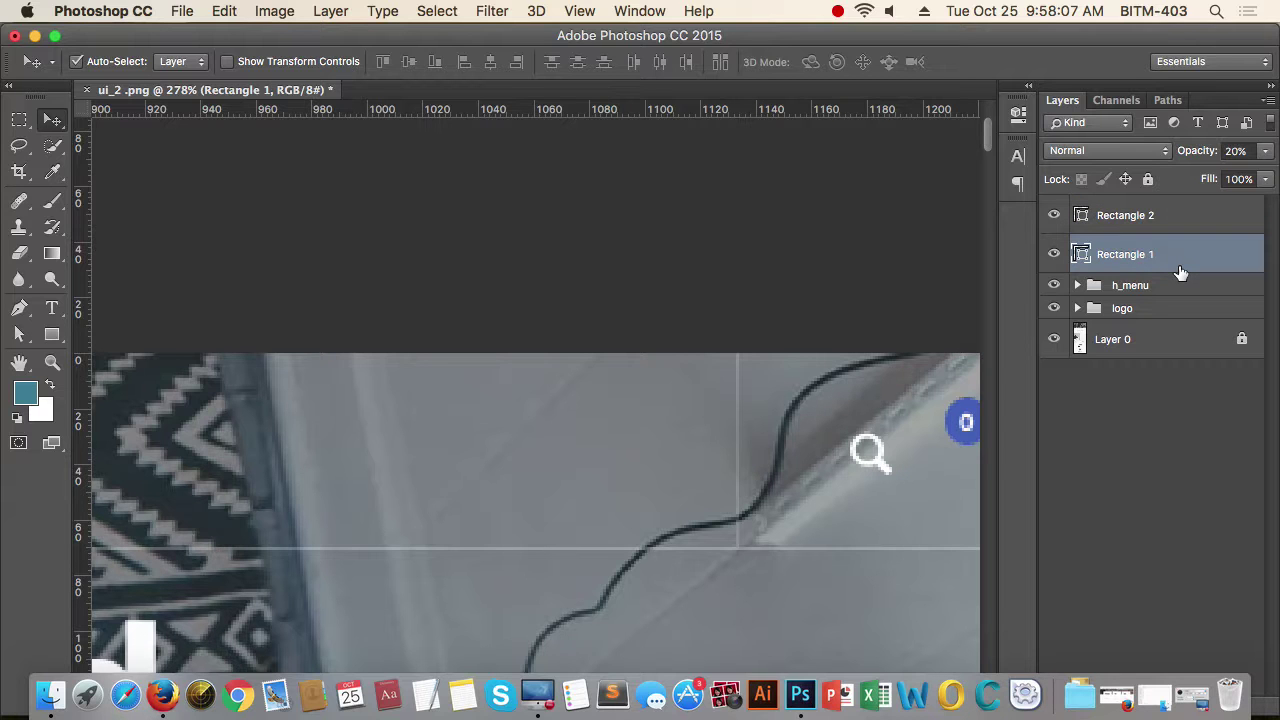
key(1)
click(1172, 222)
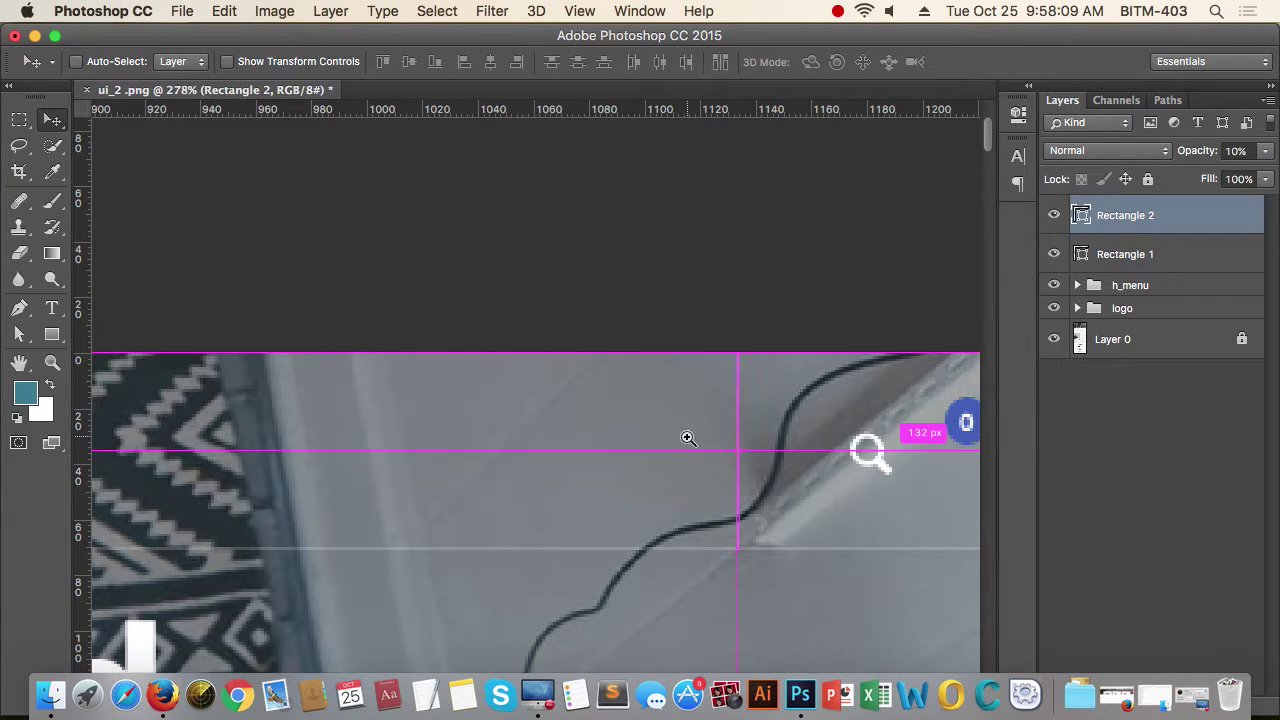
drag(686, 434, 612, 443)
drag(798, 496, 876, 424)
drag(725, 461, 702, 457)
drag(614, 450, 860, 395)
Group the two divider line layers and name the group "h_underline"
shift+click(1146, 257)
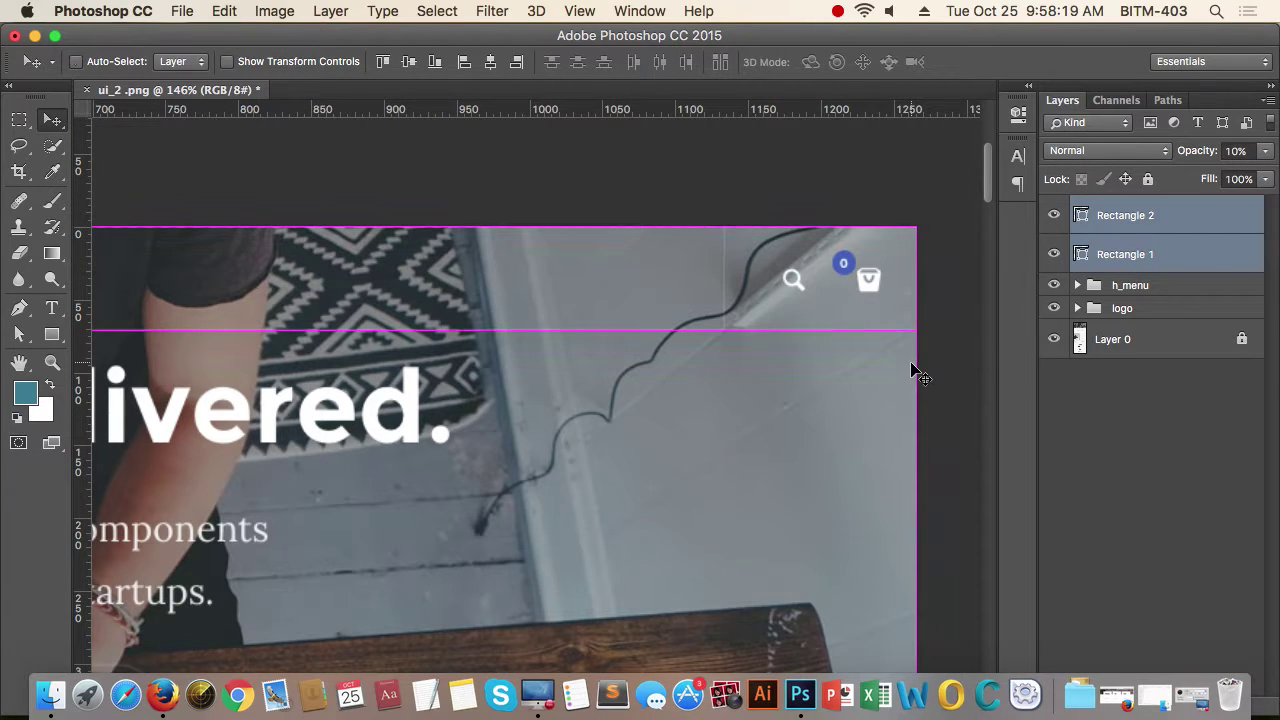
key(super+g)
double_click(1128, 207)
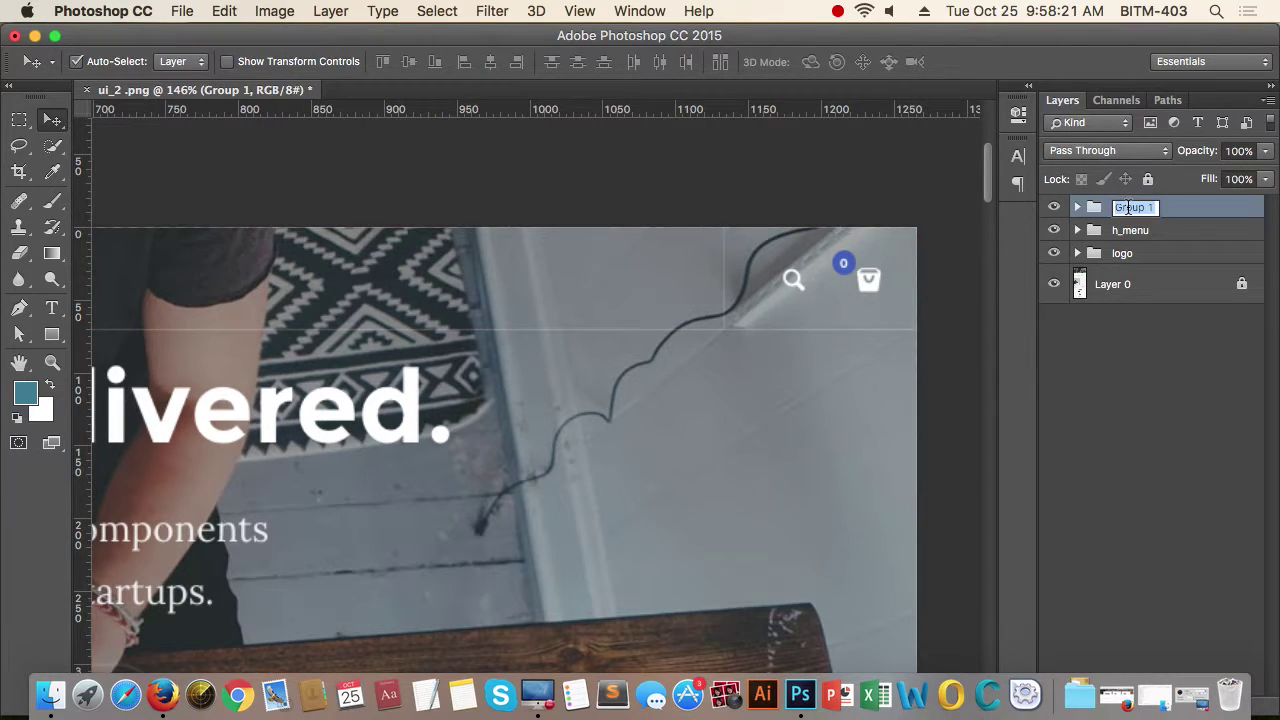
text(h)
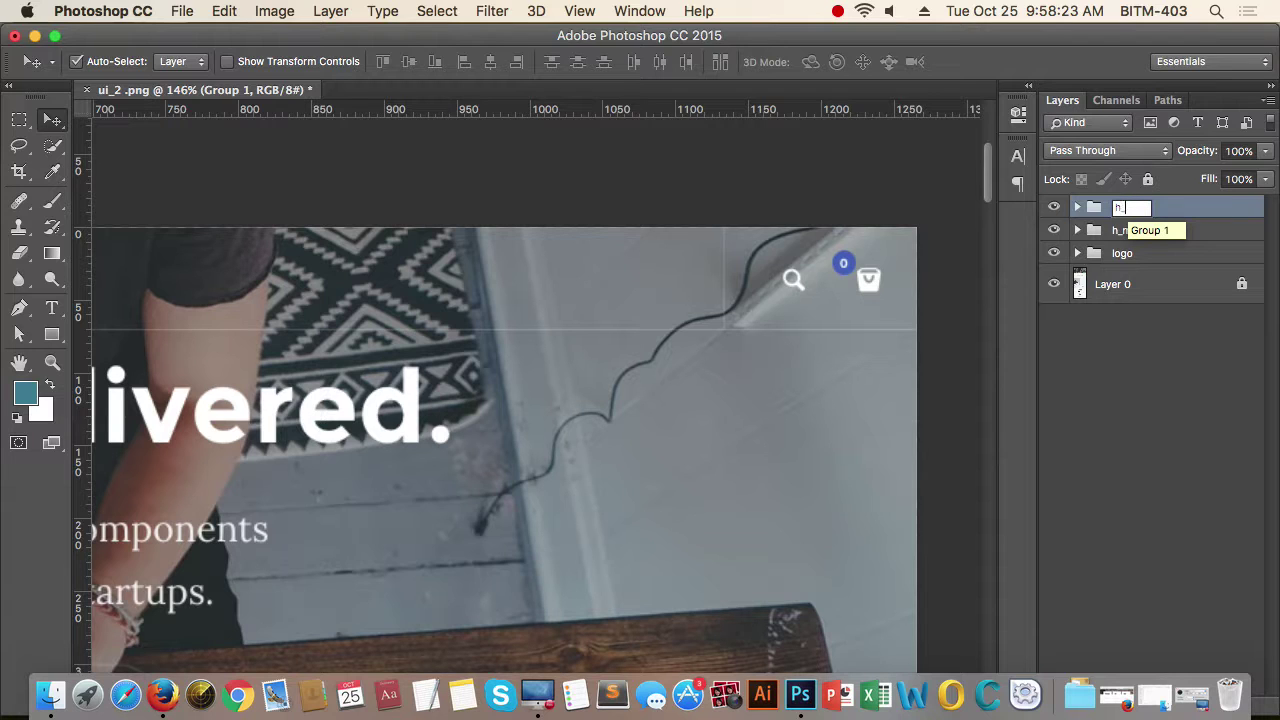
text(_underline)
key(Return)
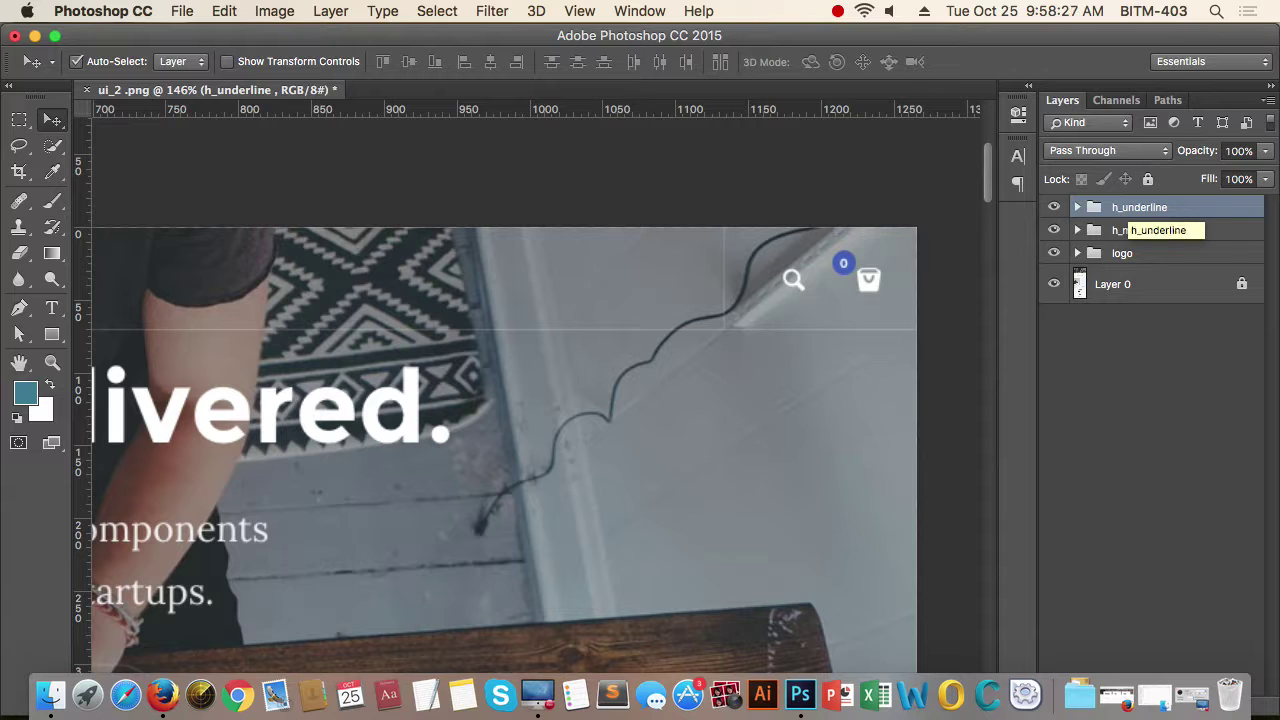
Examine the rebuilt header's logo, menu and divider lines along its full width, both close up and within the whole page
drag(694, 372, 608, 377)
drag(358, 399, 556, 395)
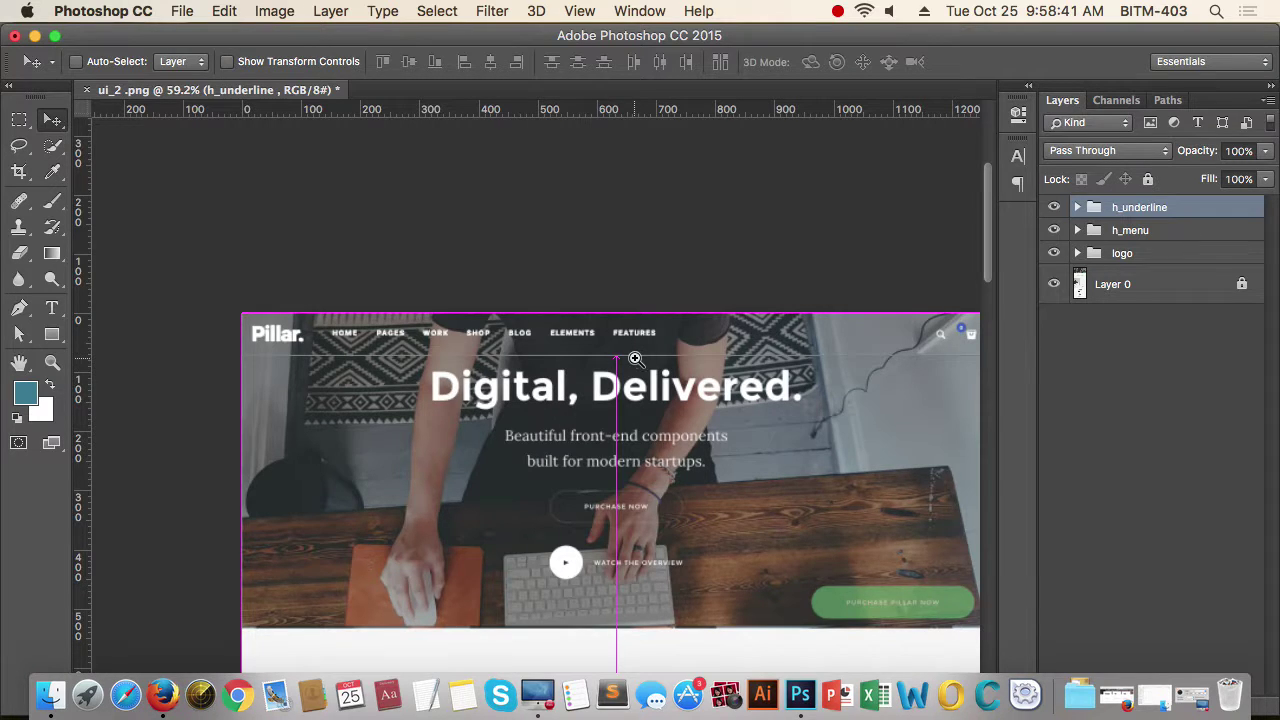
mouse_move(628, 358)
mouse_down()
mouse_move(676, 359)
mouse_move(631, 366)
mouse_up()
drag(786, 424, 672, 361)
drag(740, 286, 470, 286)
drag(499, 280, 743, 320)
drag(496, 257, 435, 286)
drag(459, 345, 677, 334)
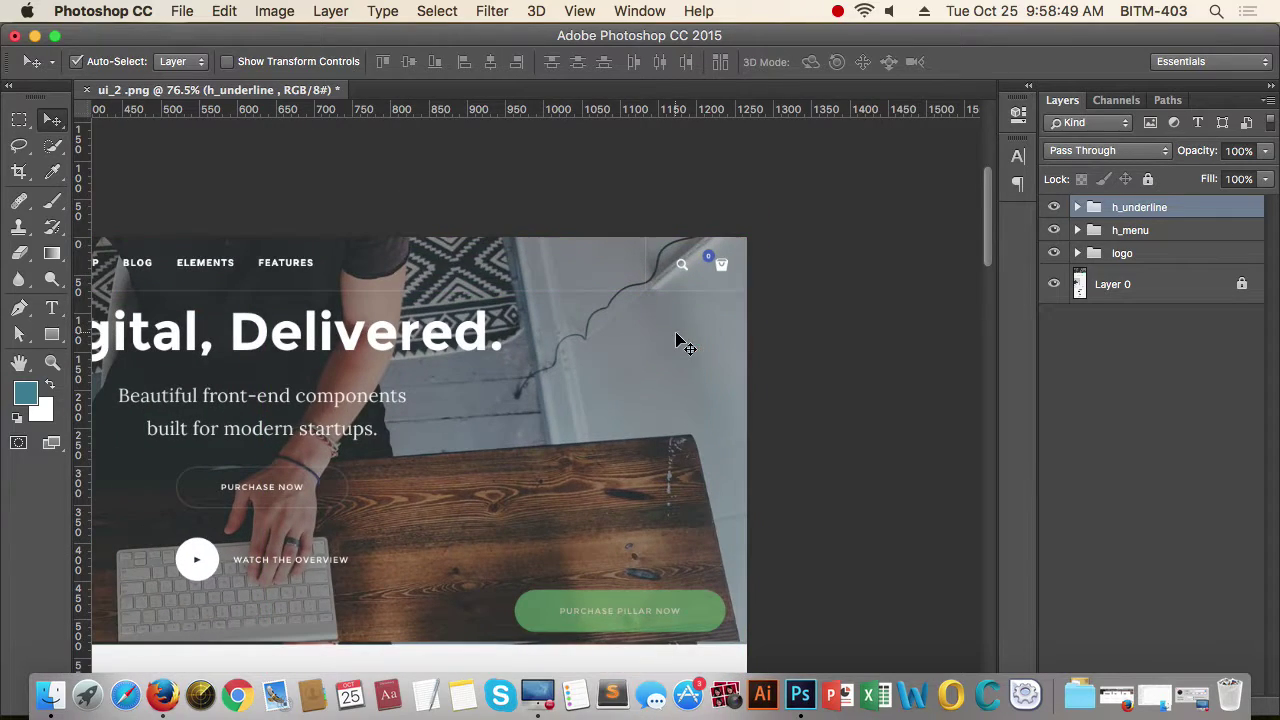
drag(689, 276, 631, 347)
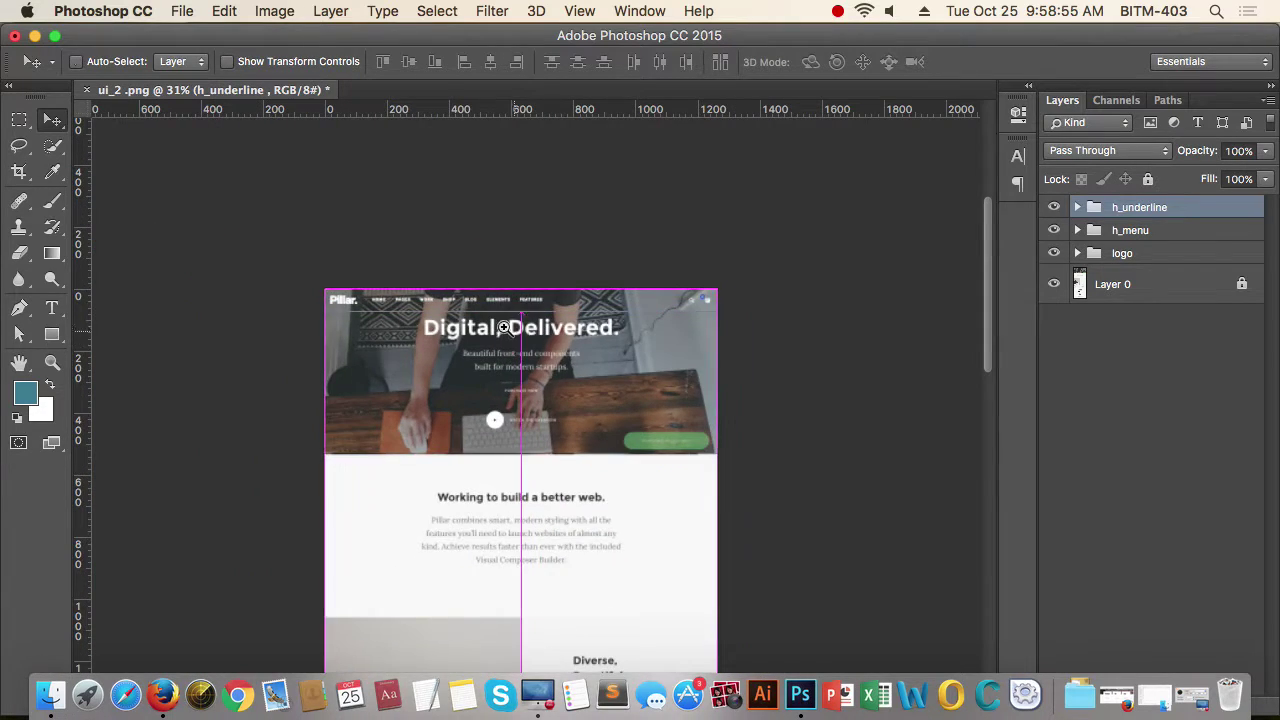
drag(498, 326, 530, 323)
drag(646, 370, 625, 286)
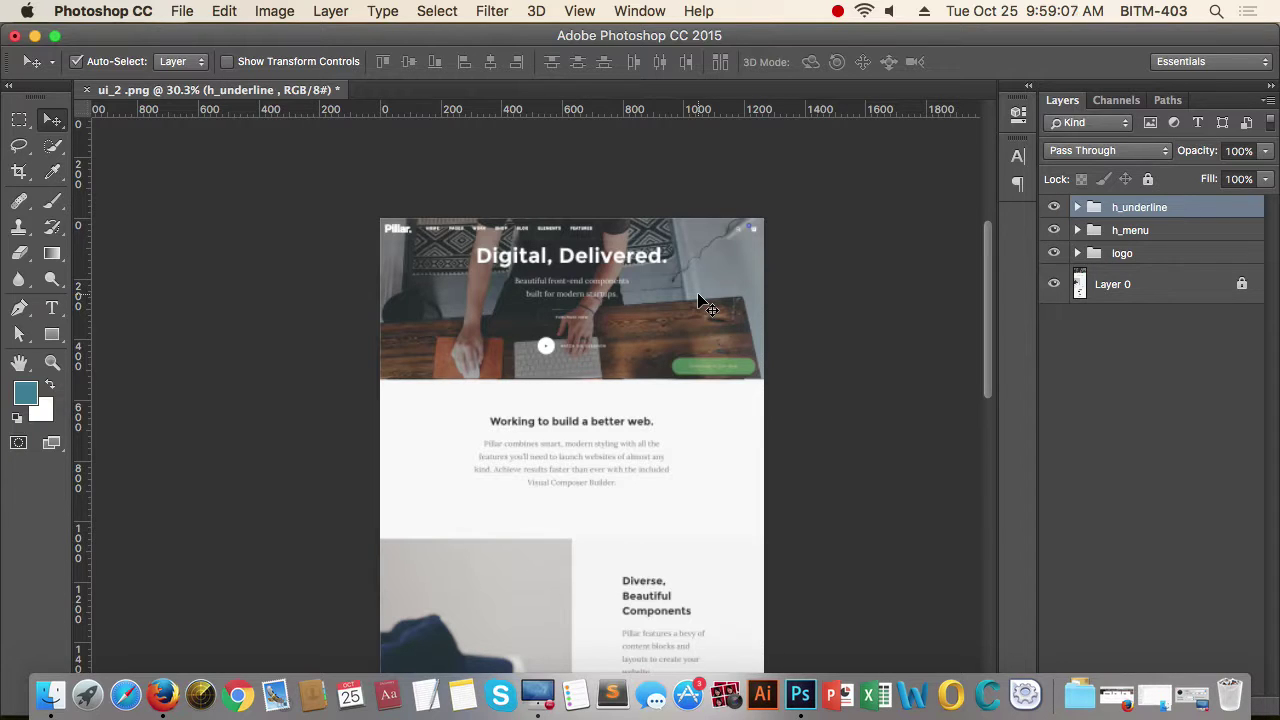
click(838, 12)
click(860, 35)
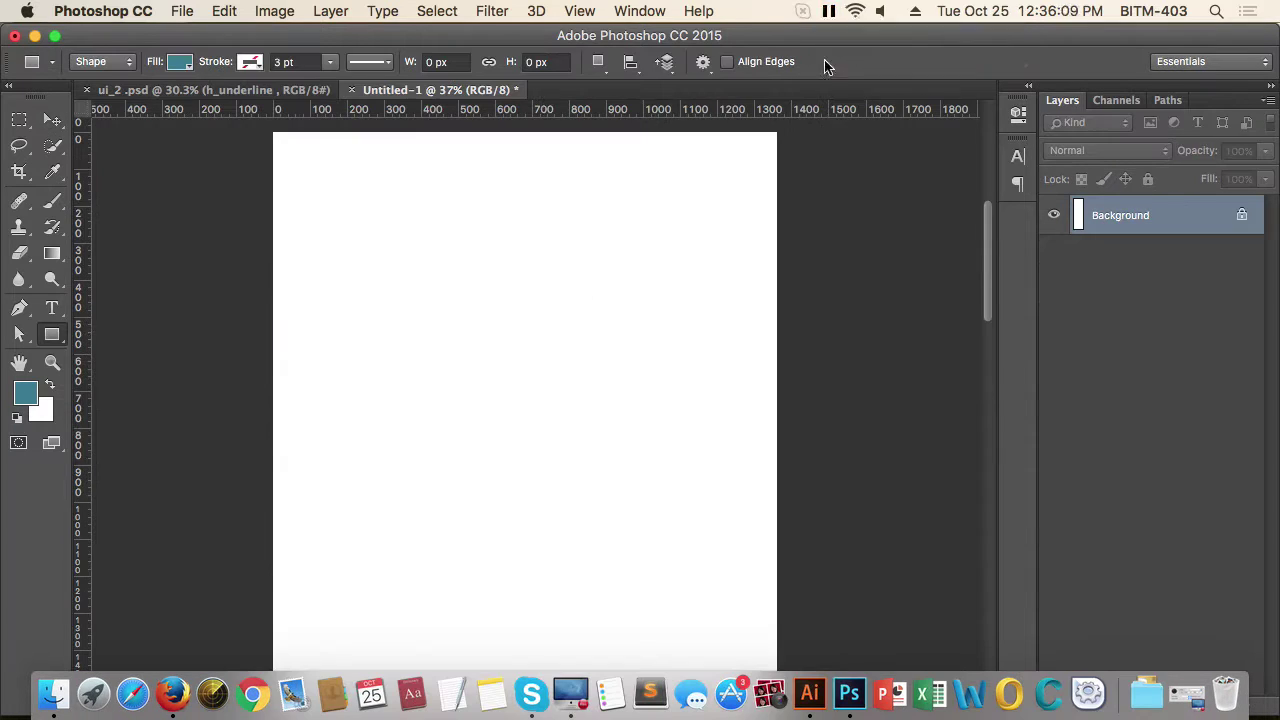
Draw a teal rectangle shape about 708 px wide and 156 px high on the blank Untitled-1 canvas
super+drag(408, 322, 524, 349)
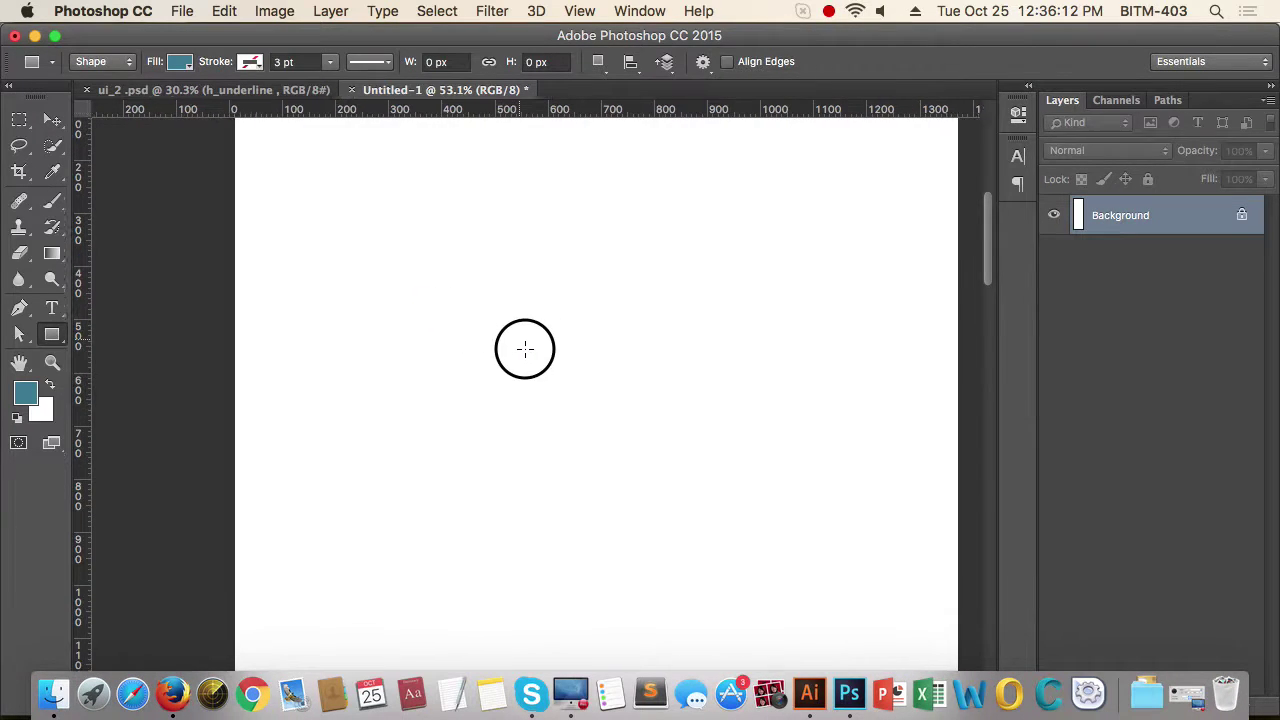
key(m)
key(u)
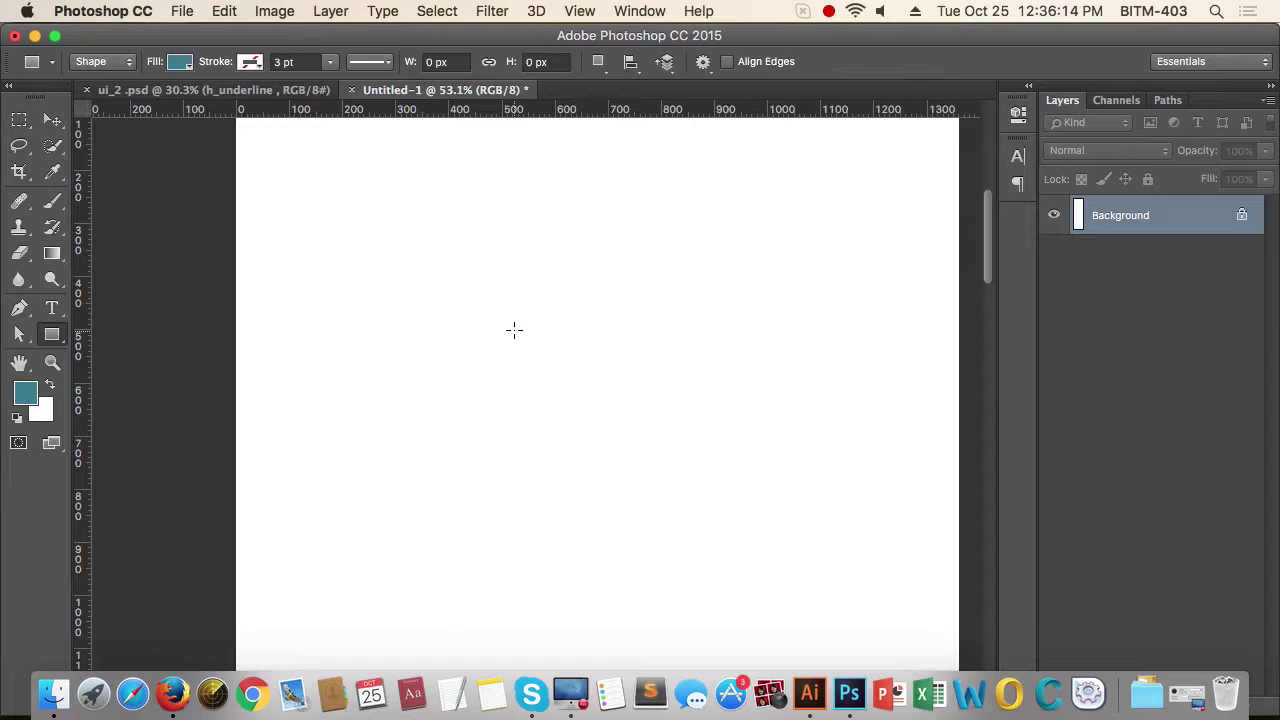
drag(429, 268, 806, 351)
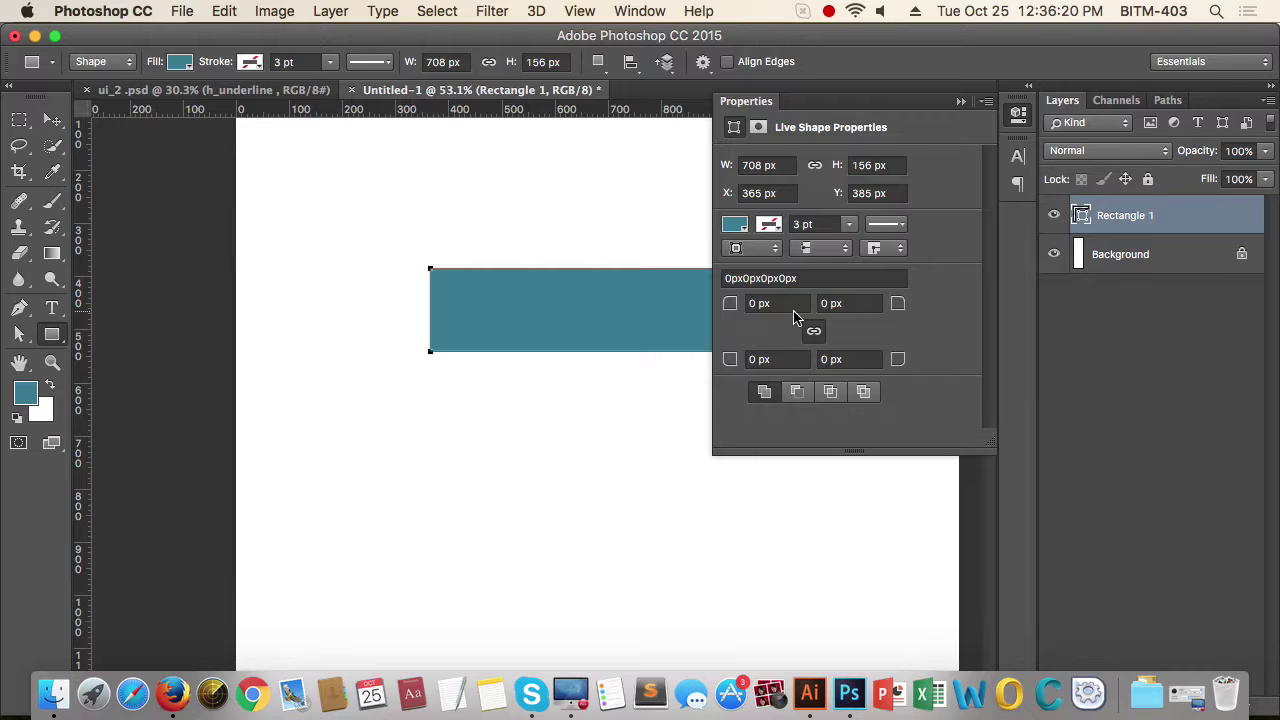
Round all four corners of the teal rectangle with a 78 px radius
click(868, 166)
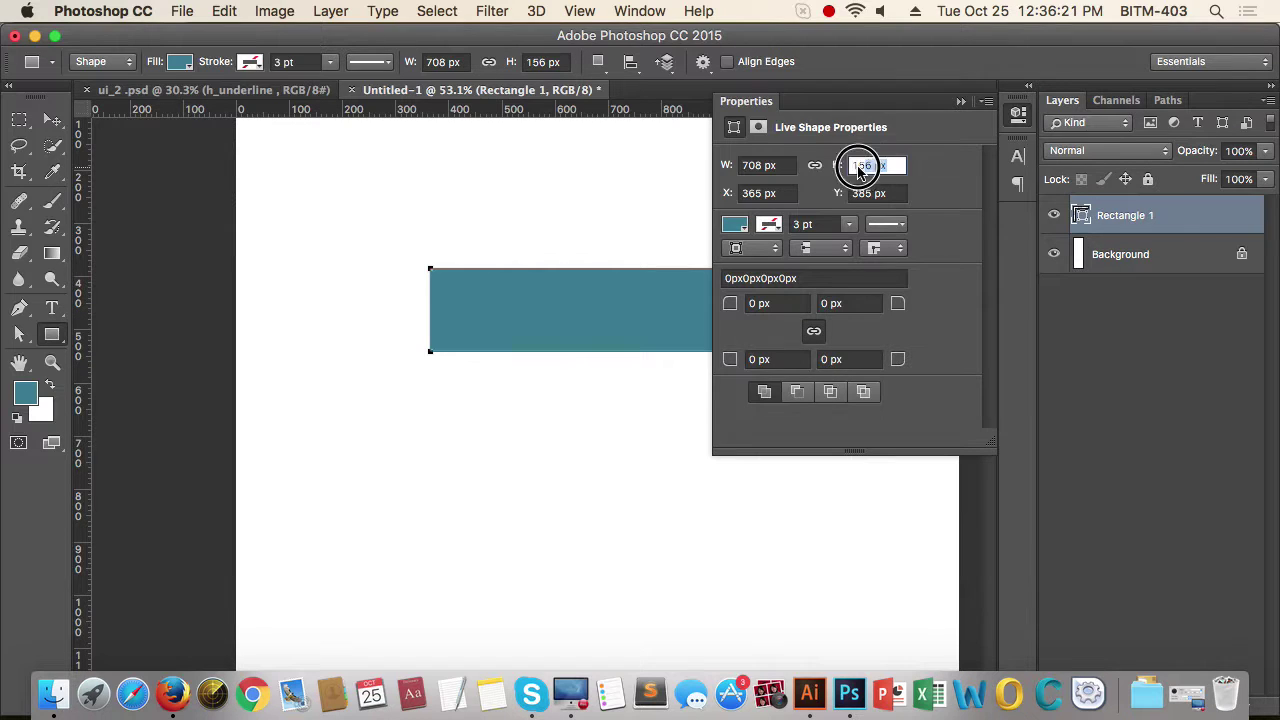
click(792, 304)
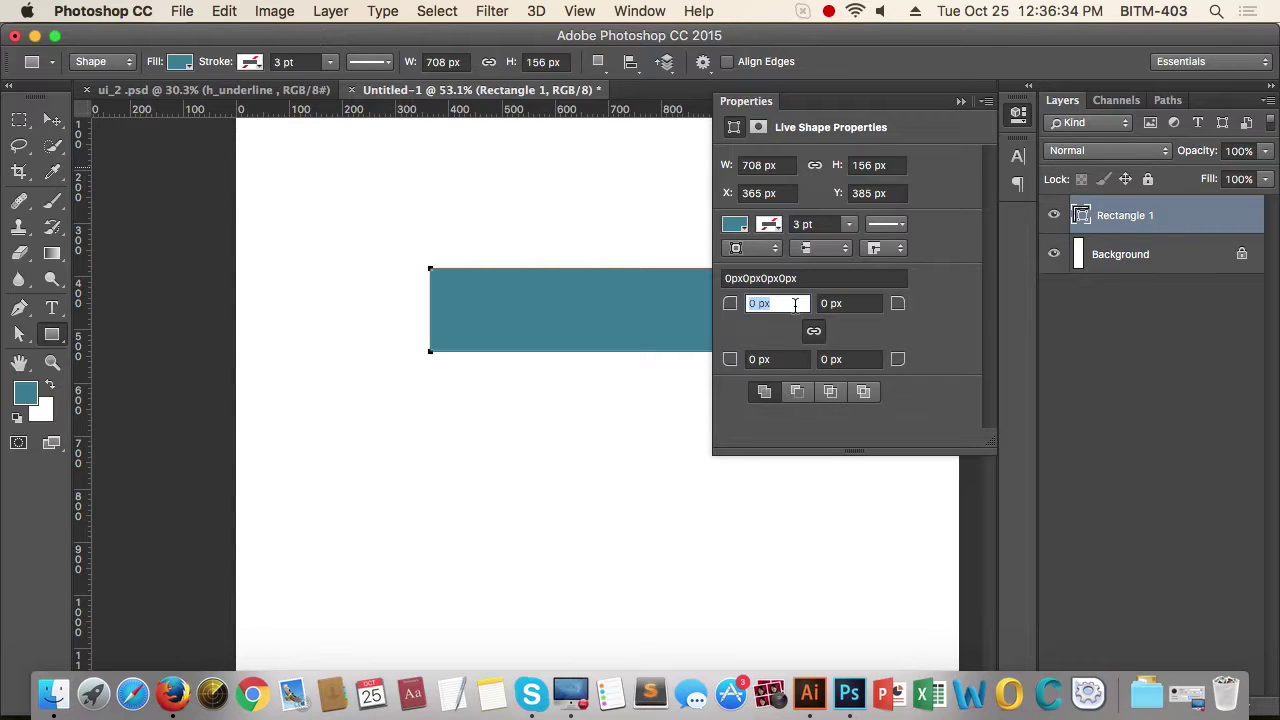
text(5)
text(78)
key(Return)
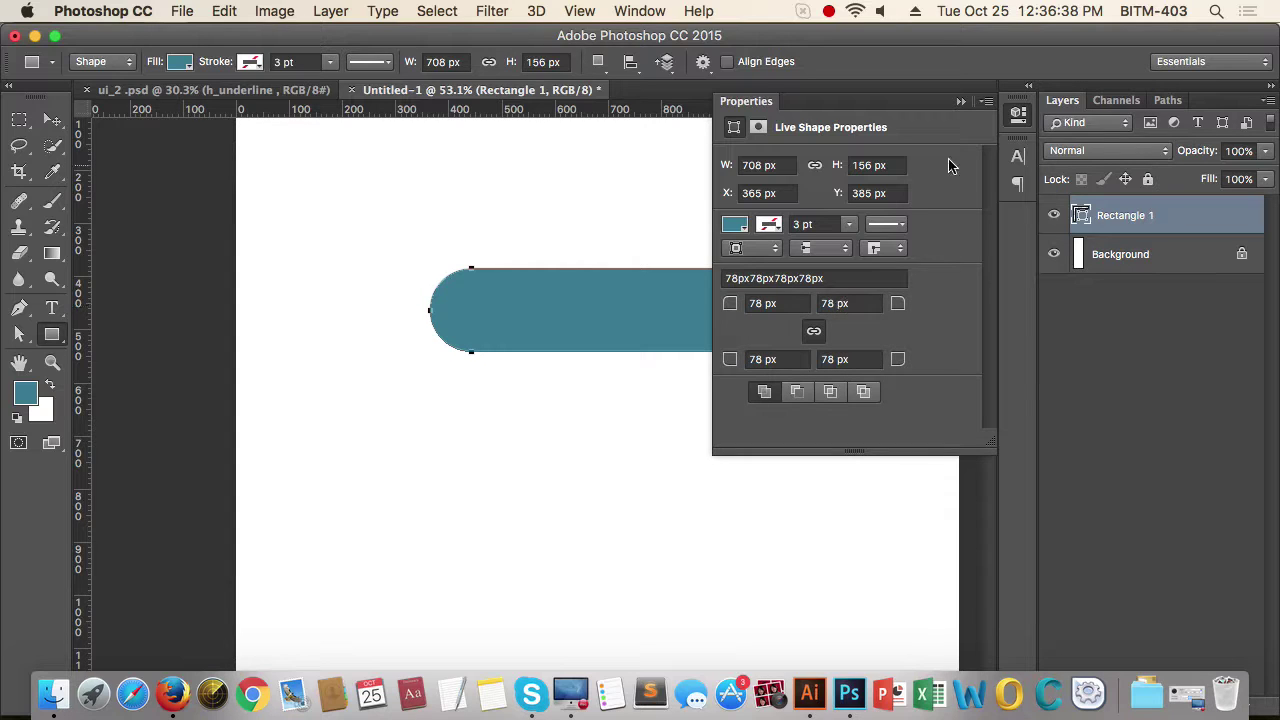
click(960, 101)
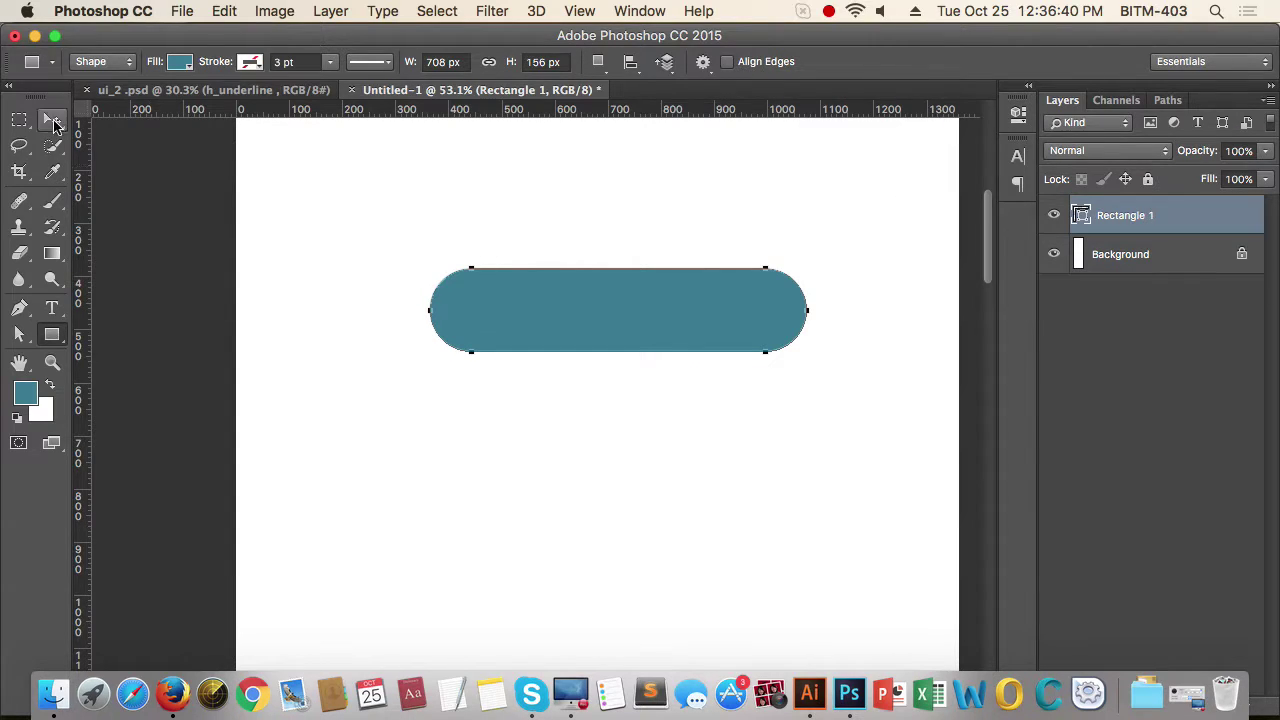
Detach the Layers panel from its dock and float it next to the enlarged pill shape
click(52, 121)
drag(777, 410, 682, 416)
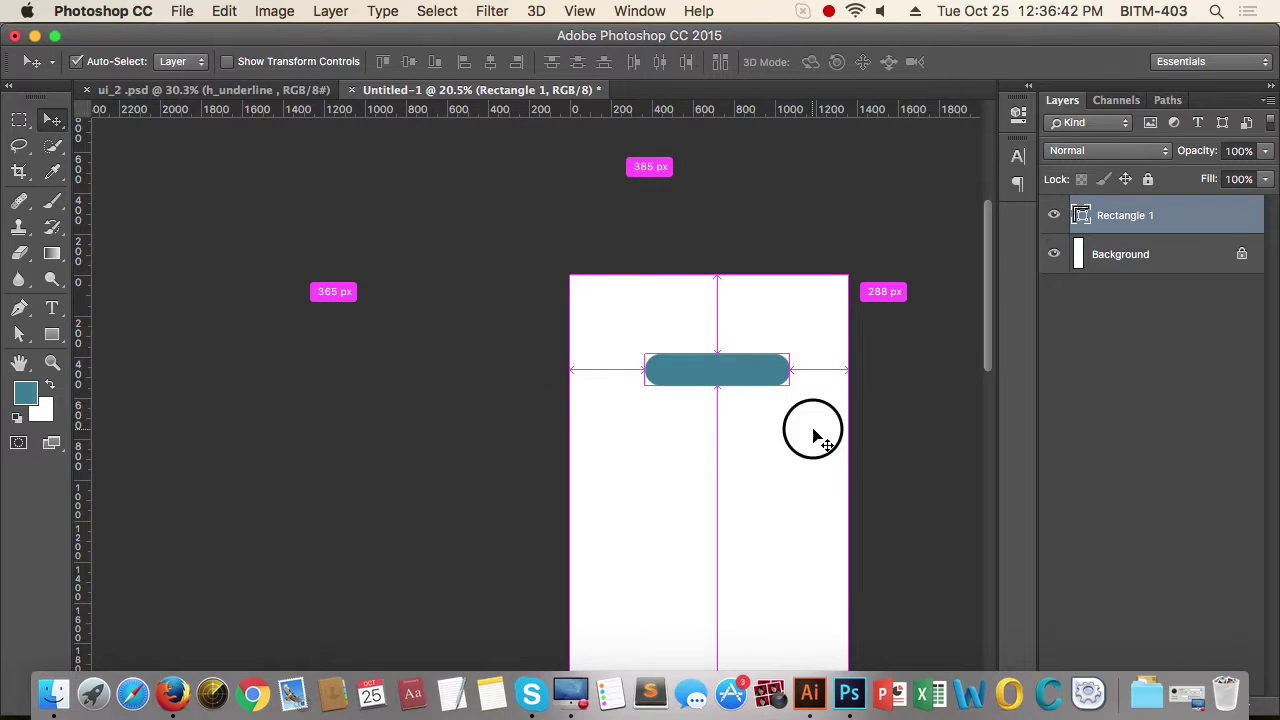
drag(814, 432, 591, 426)
drag(610, 371, 695, 369)
drag(484, 432, 580, 426)
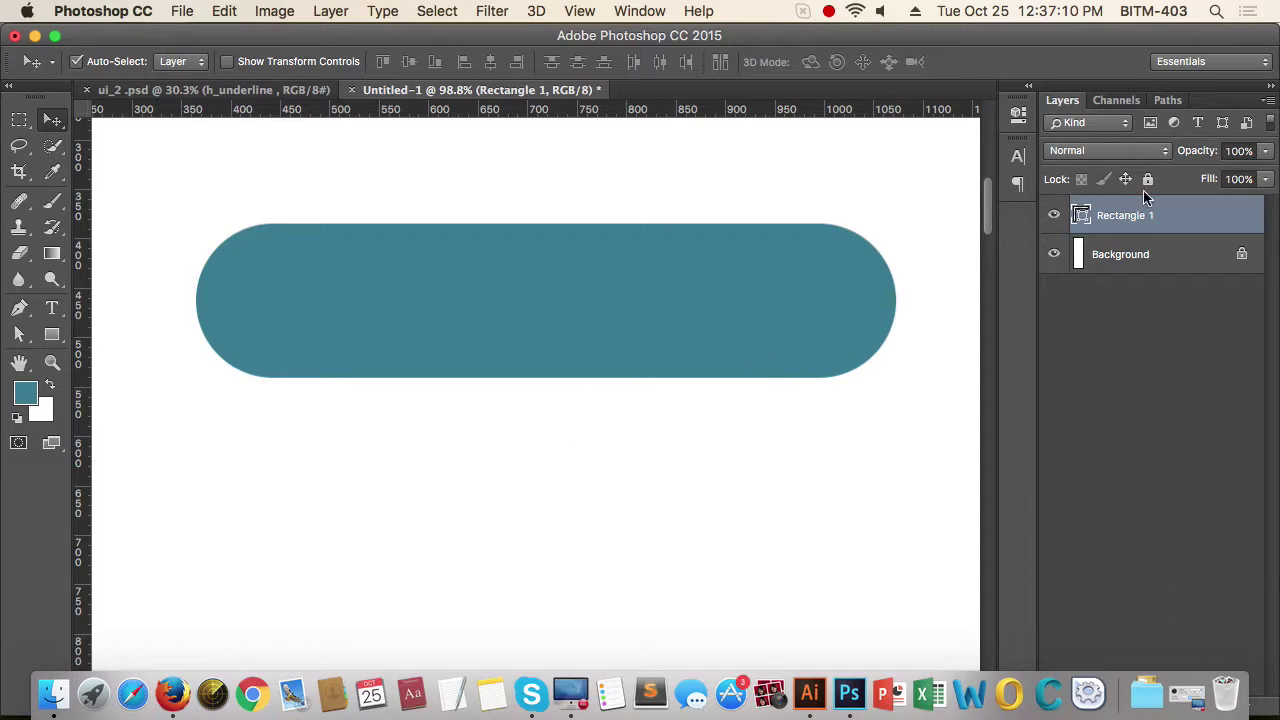
click(1216, 100)
drag(1216, 100, 1110, 105)
Add a 1 px black Stroke layer style positioned Inside to the pill shape, with Normal blend mode and 100% opacity
click(993, 304)
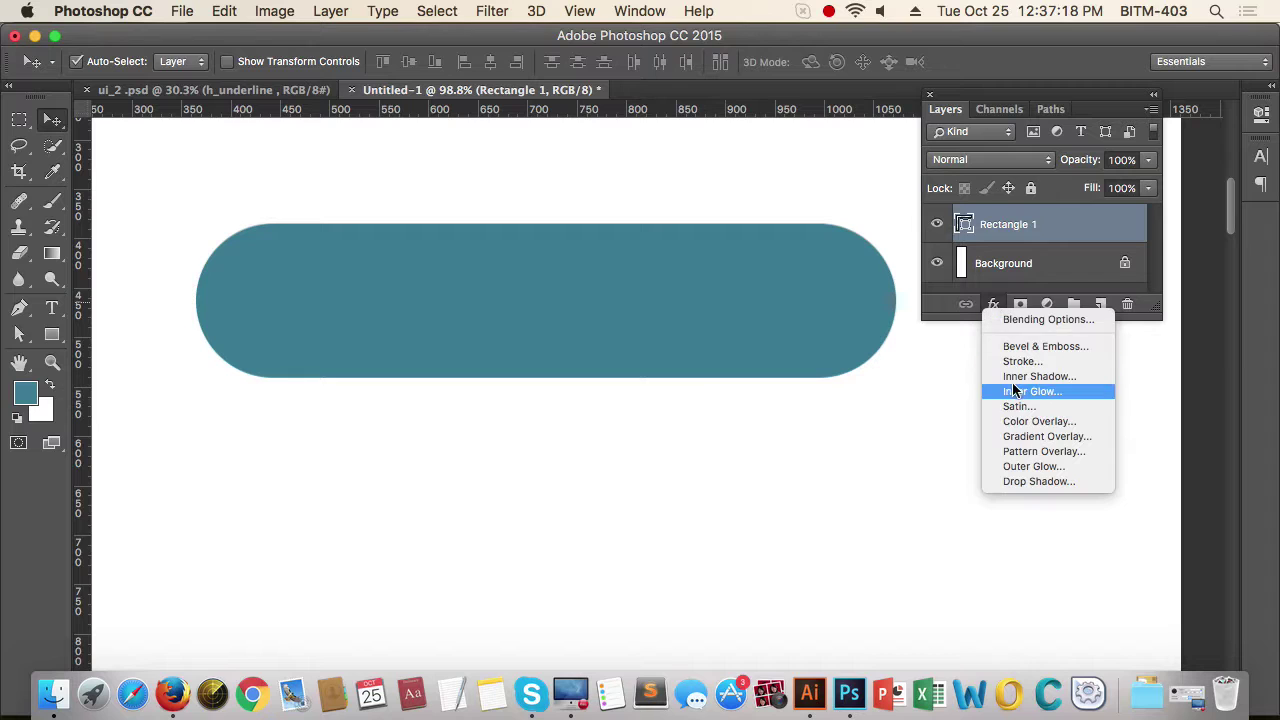
click(1035, 361)
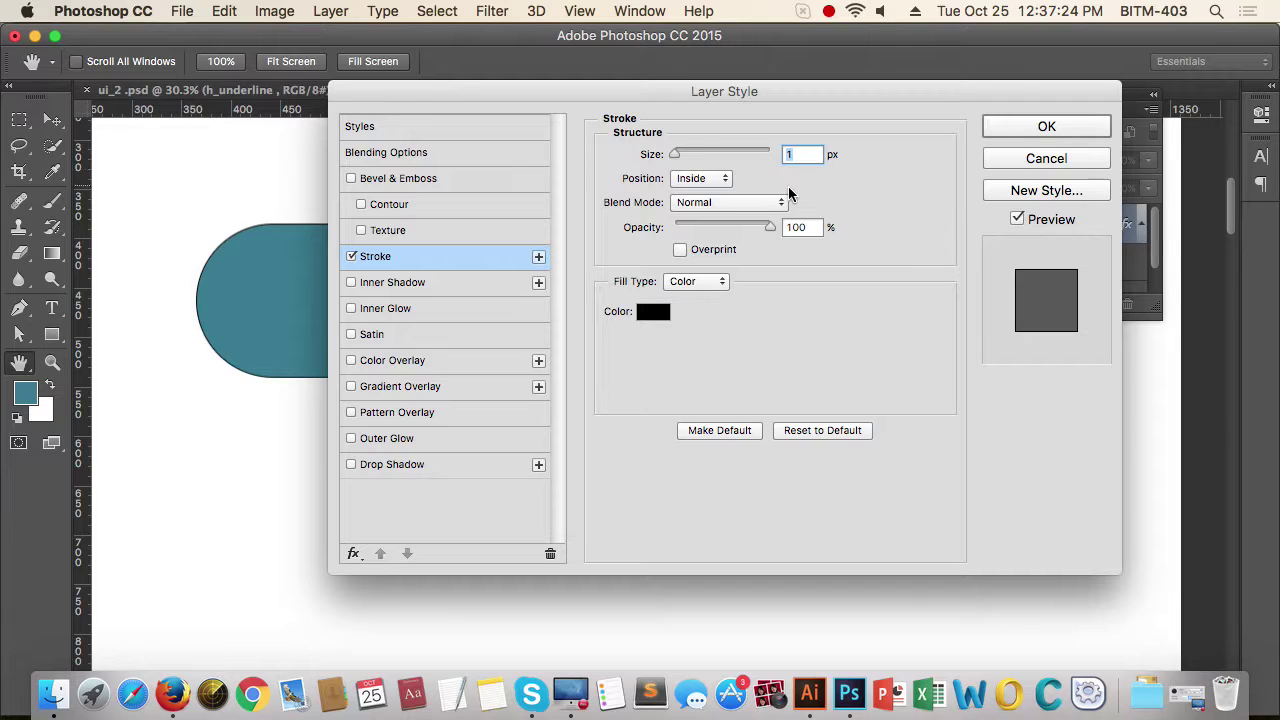
click(705, 179)
click(709, 182)
click(709, 182)
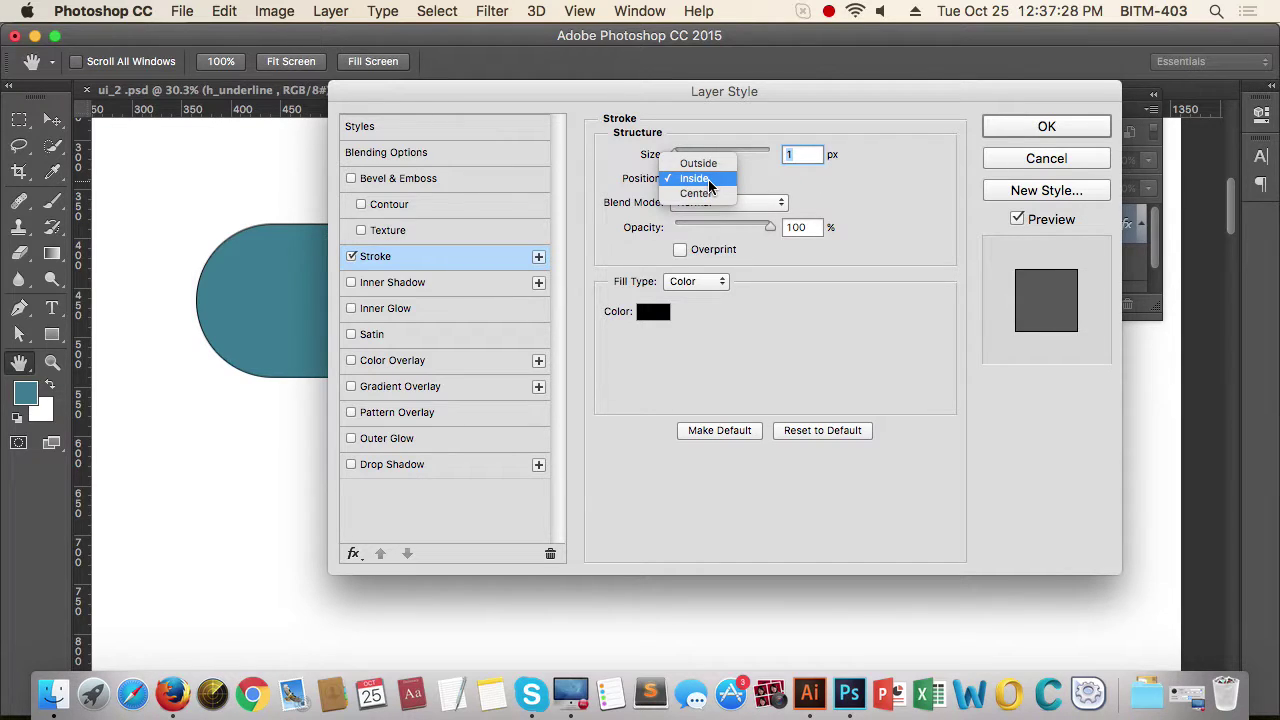
click(709, 182)
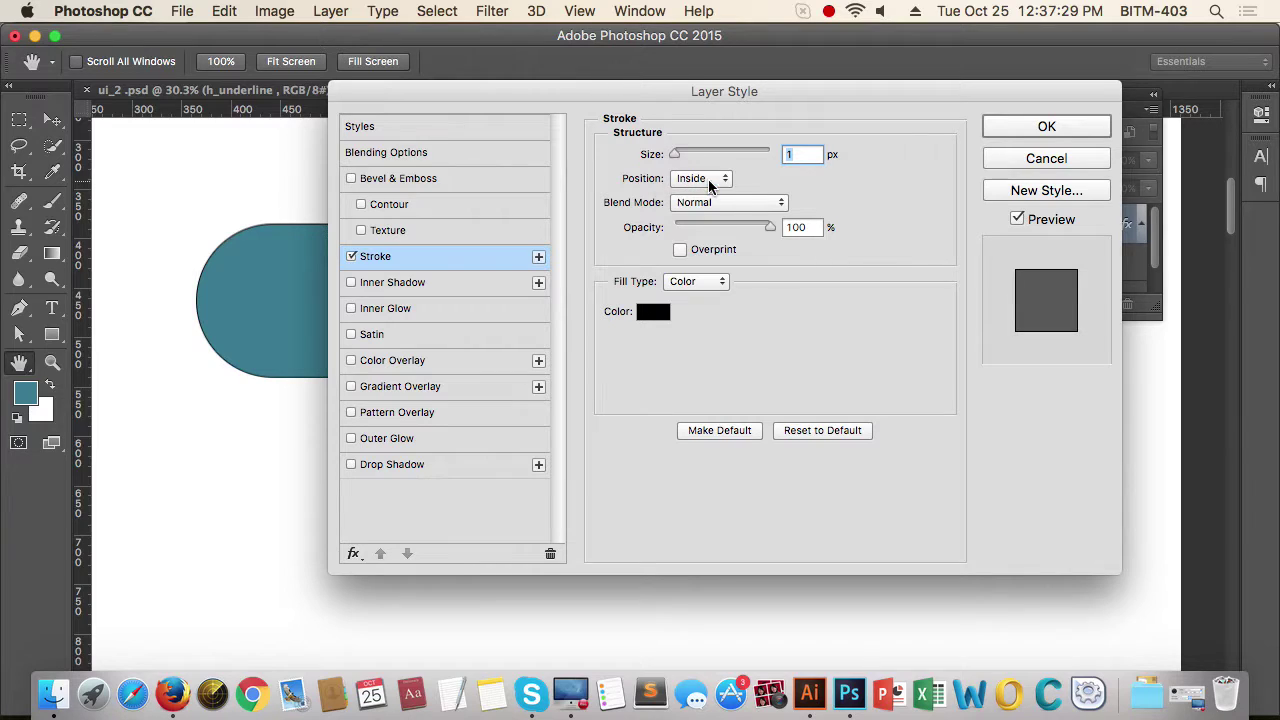
click(1036, 131)
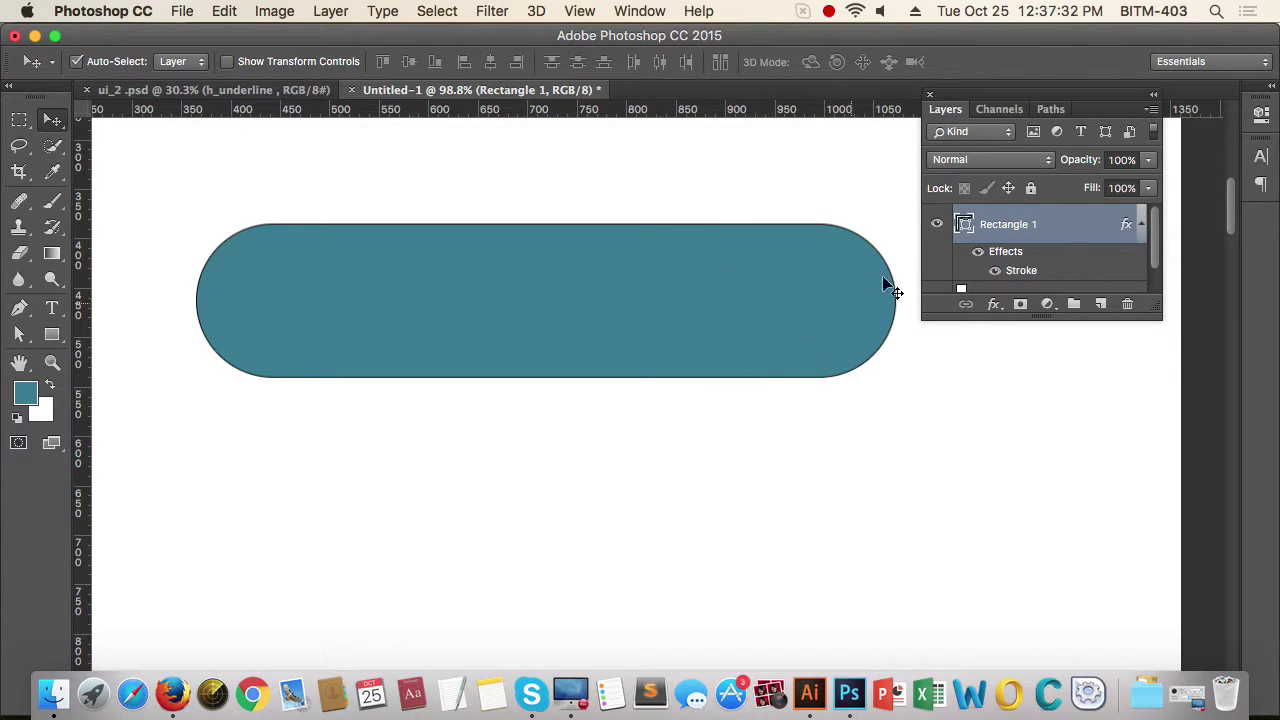
Lower the pill shape layer's fill to 0%, keeping only its stroke outline
drag(1109, 94, 1129, 180)
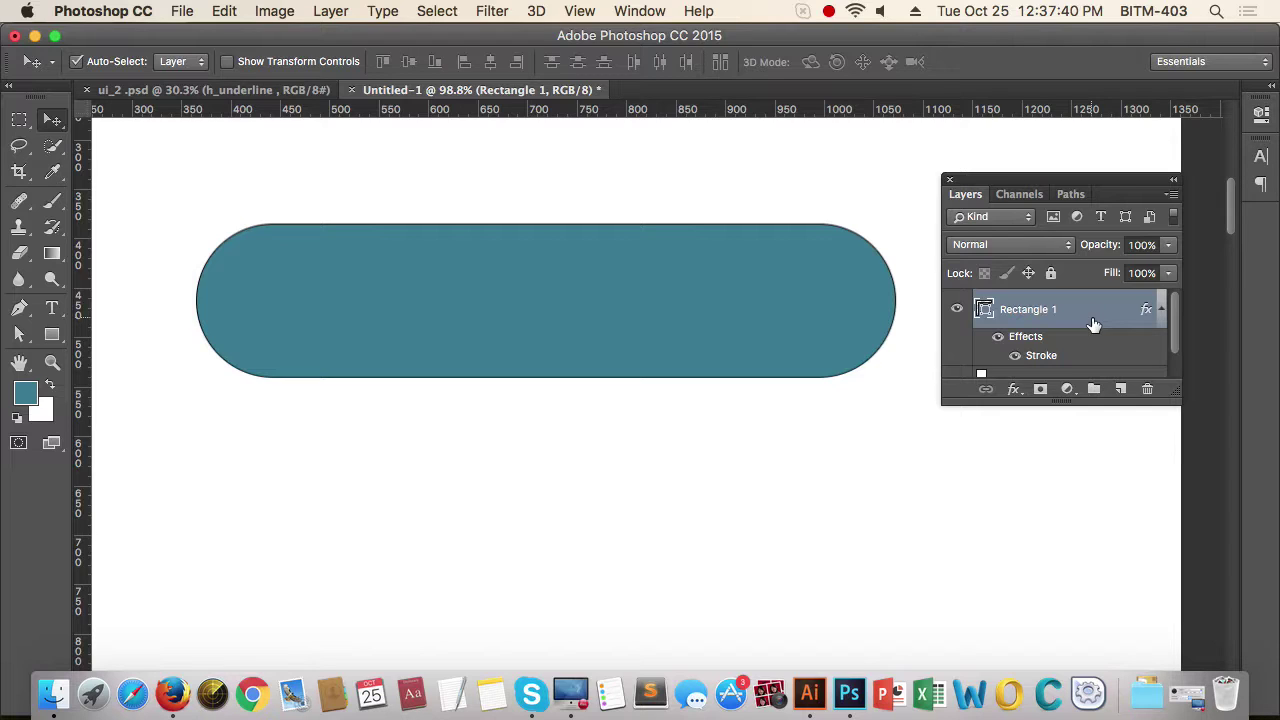
click(1165, 278)
drag(1160, 295, 845, 473)
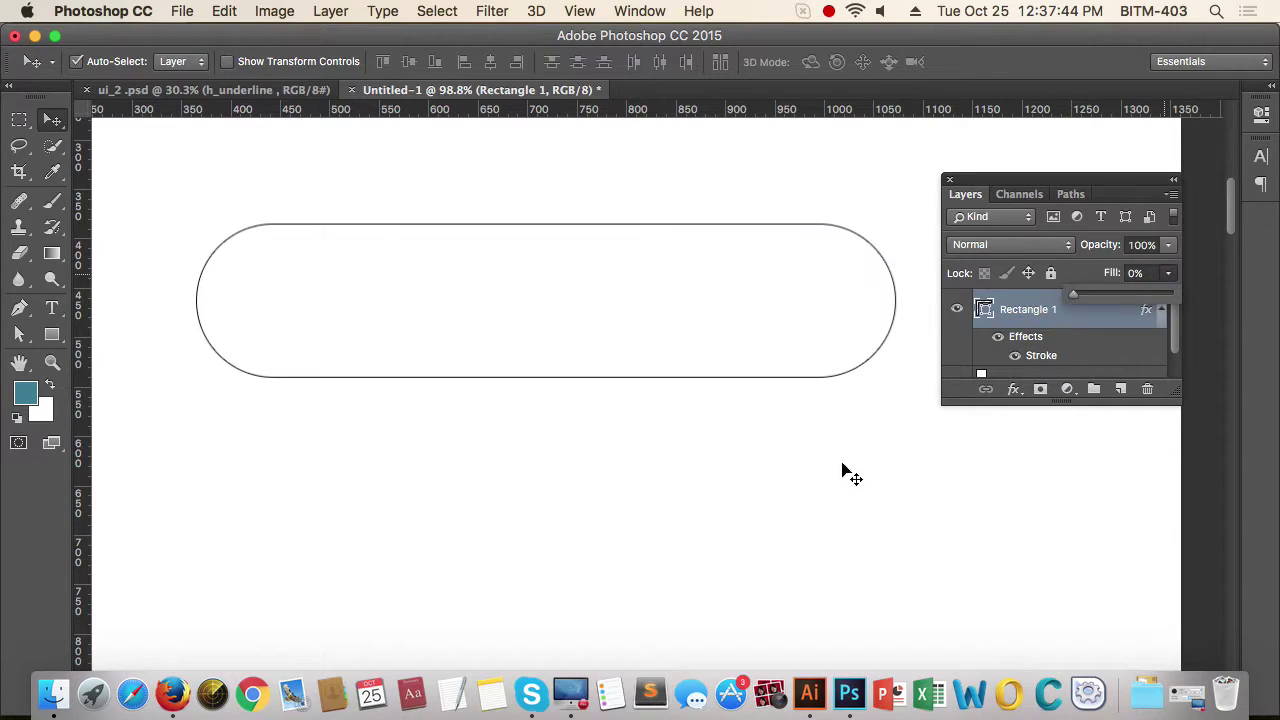
click(790, 495)
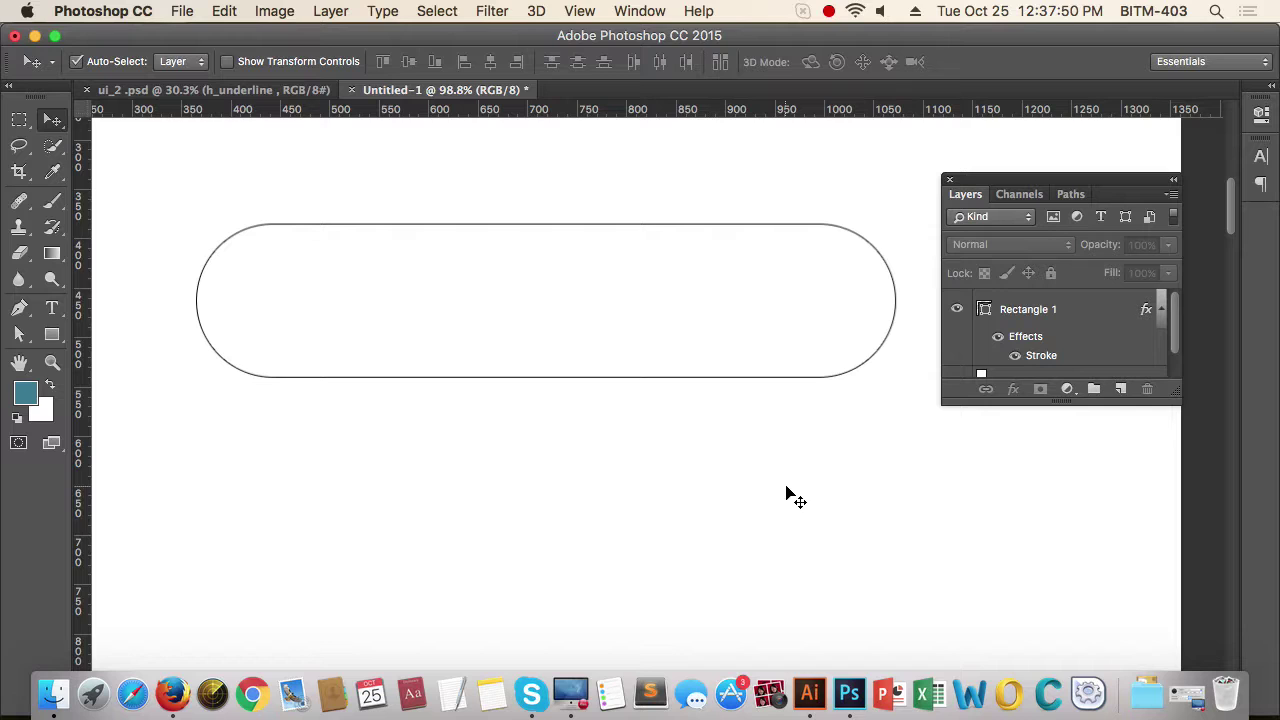
Set the opacity of the pill shape's Stroke layer style to 54%
click(1040, 334)
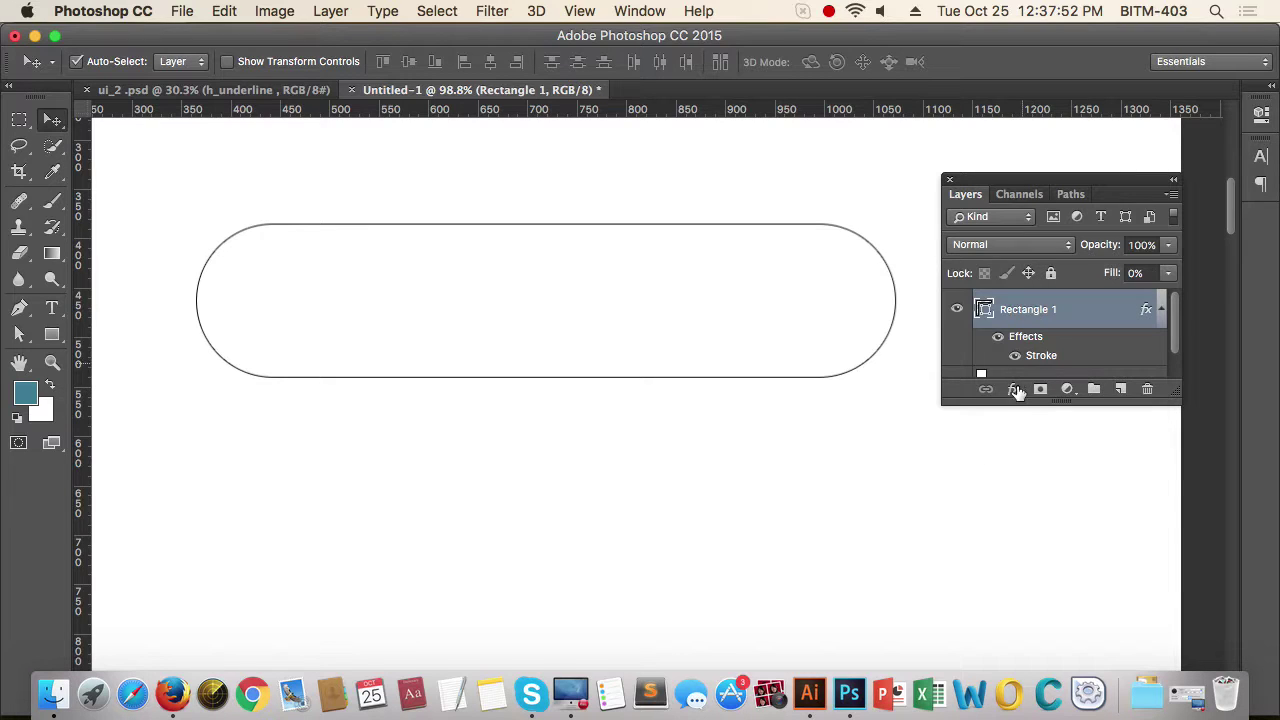
click(1016, 390)
click(1045, 455)
drag(767, 227, 714, 230)
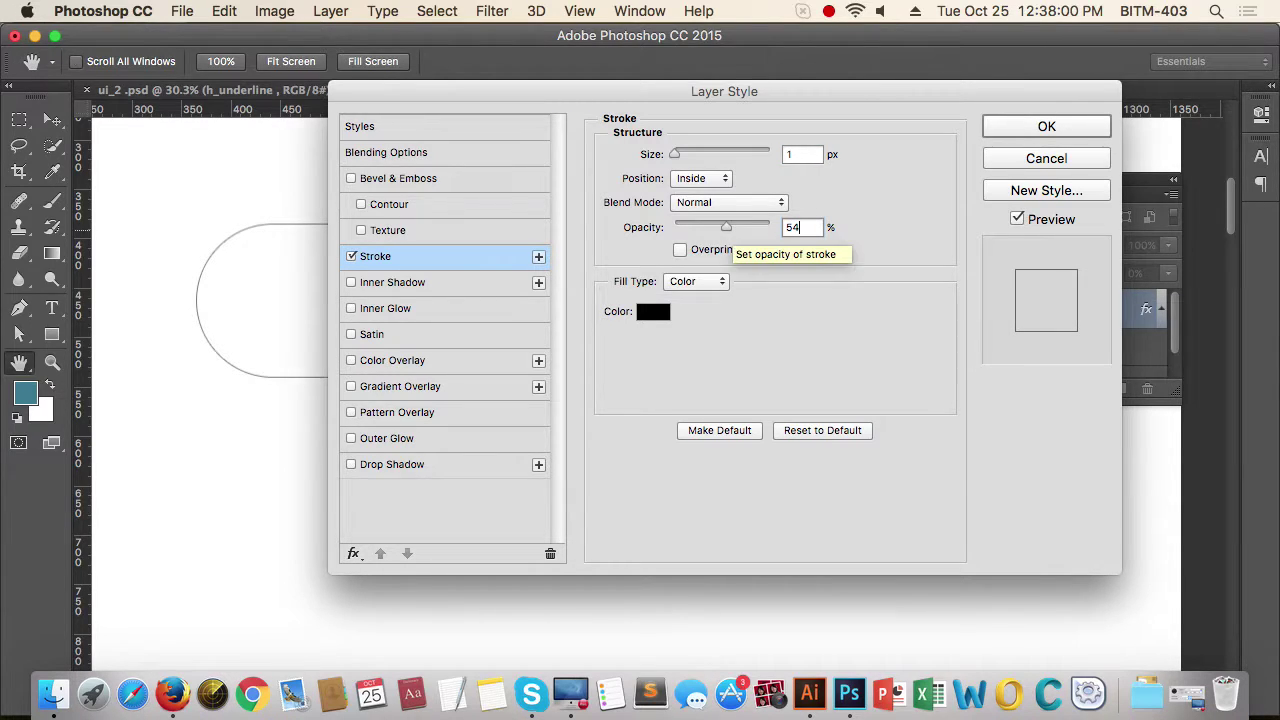
key(Return)
click(1173, 182)
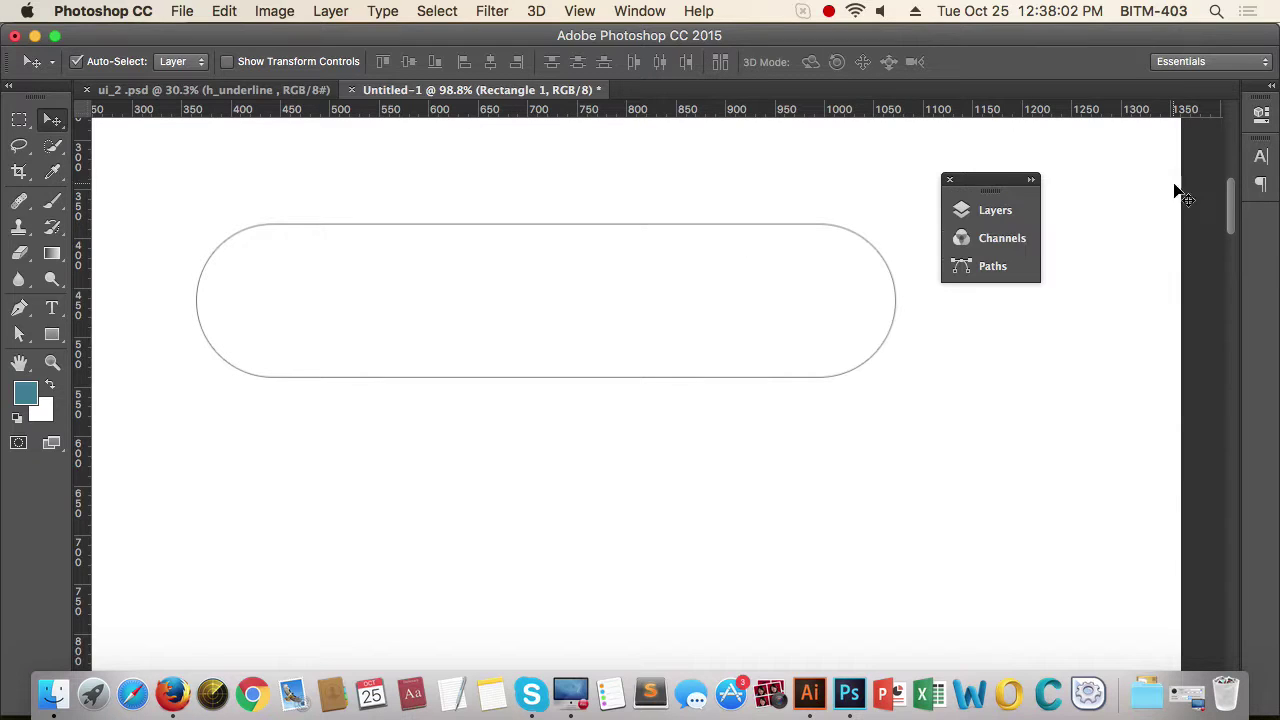
click(1031, 184)
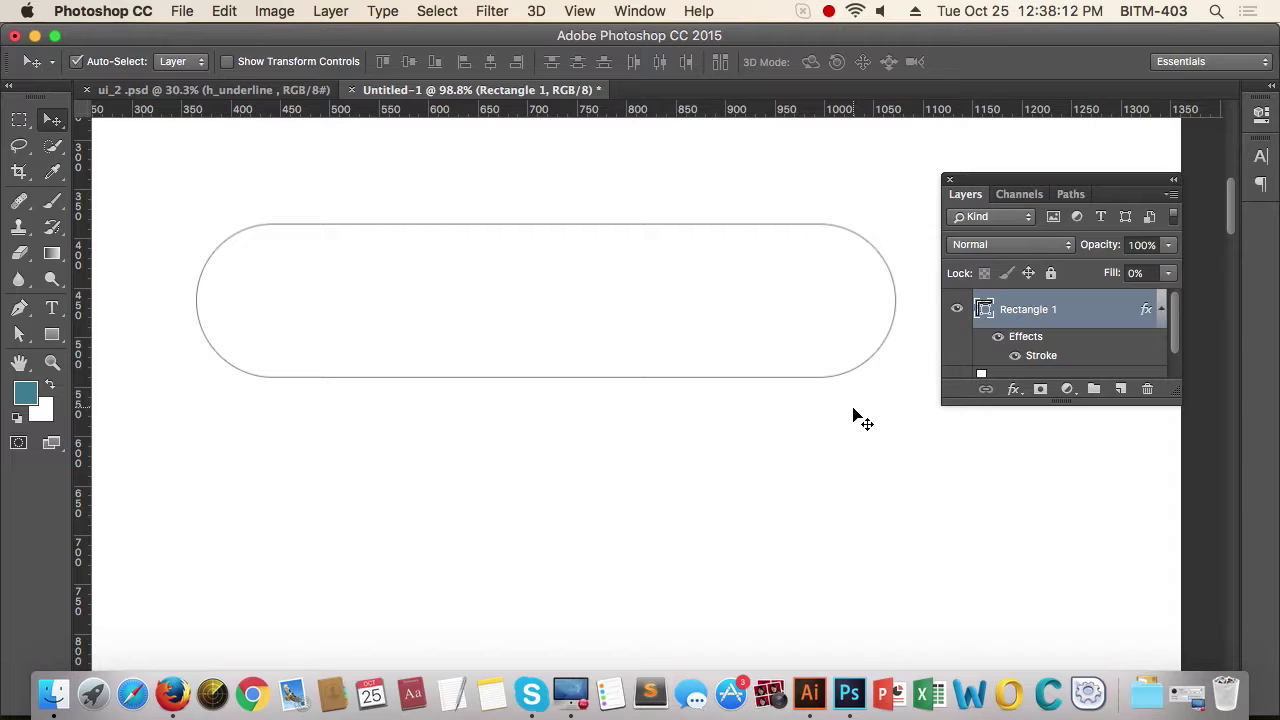
click(829, 11)
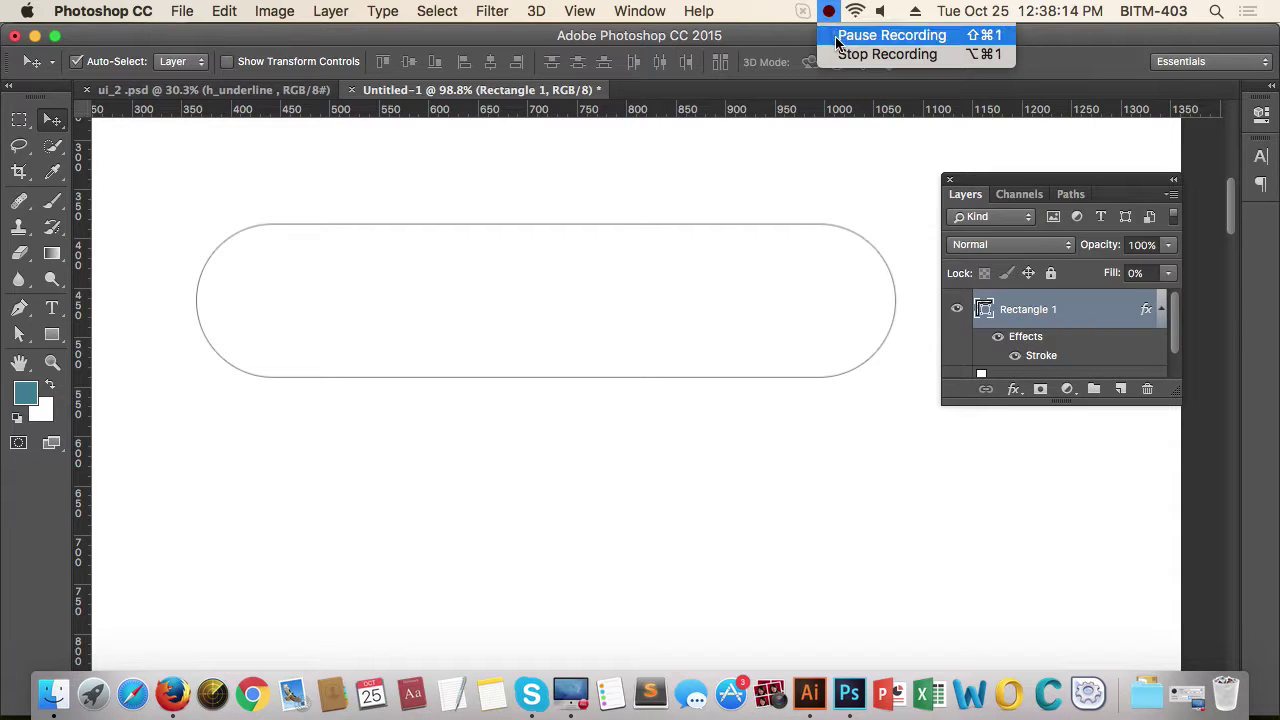